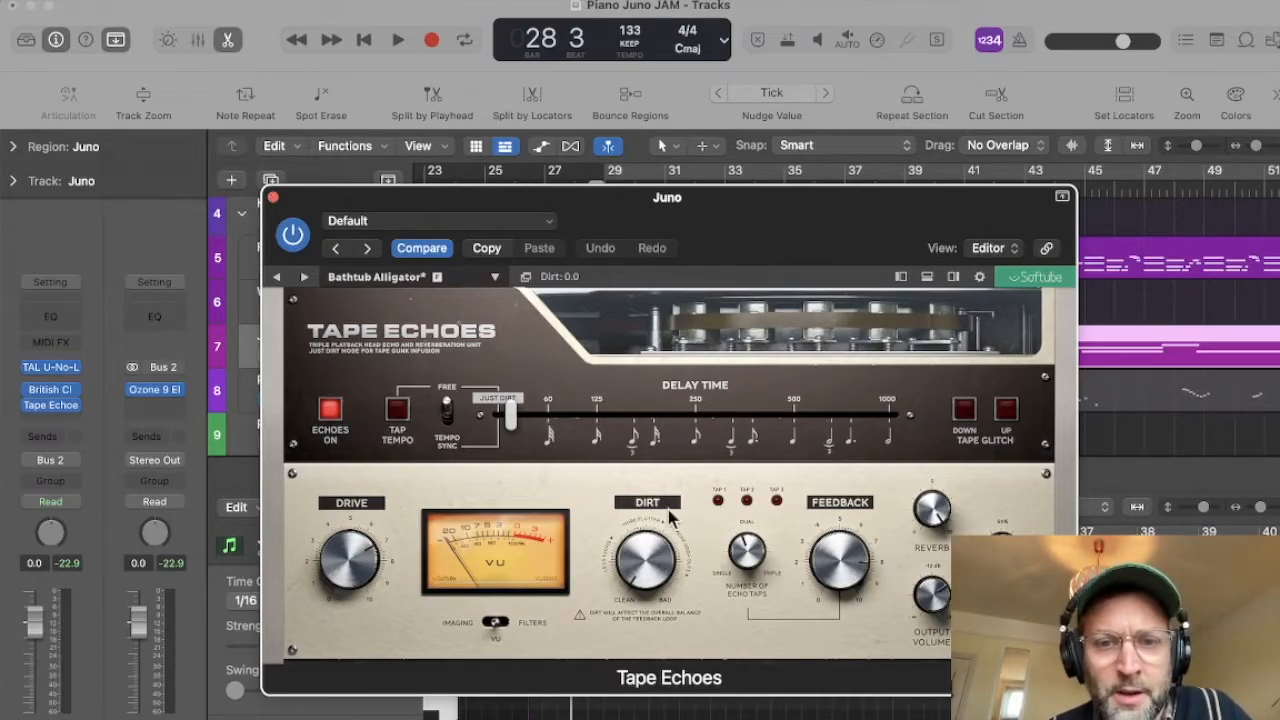
Step: Shift the Tape Echoes window aside, then view the Juno track's TAL-U-No-LX synth settings and close them
drag(449, 204, 552, 203)
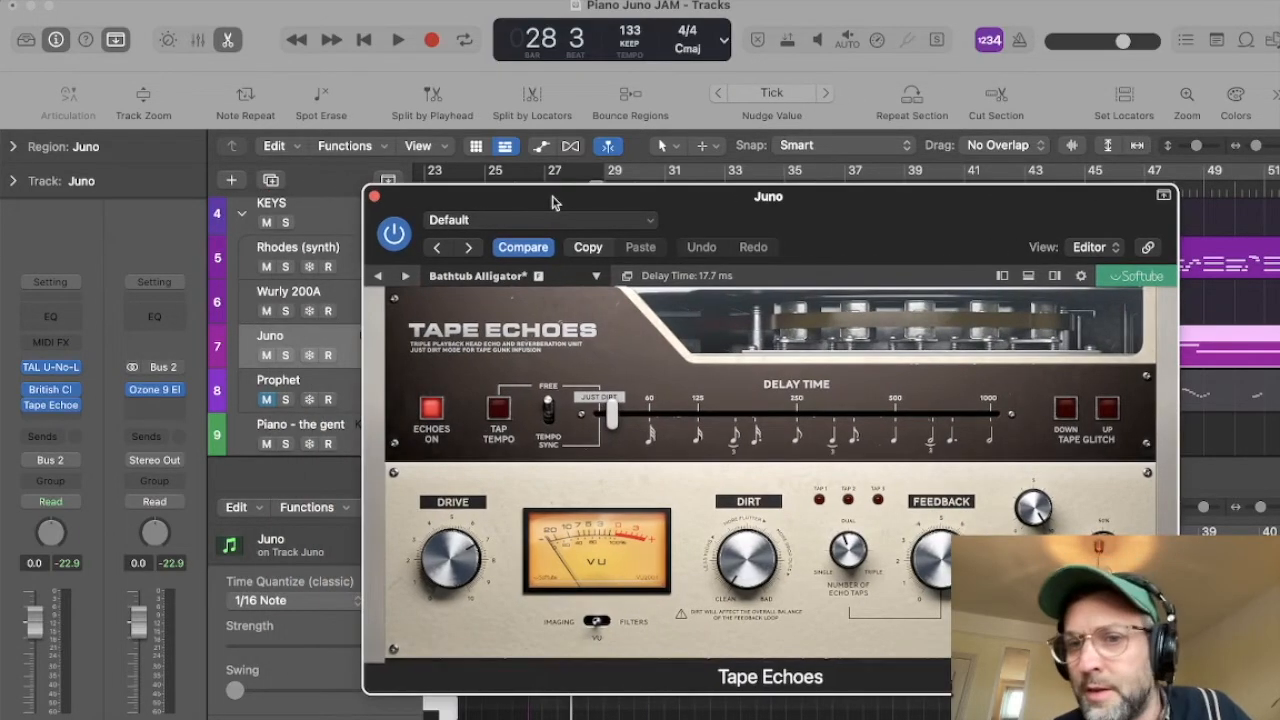
click(374, 198)
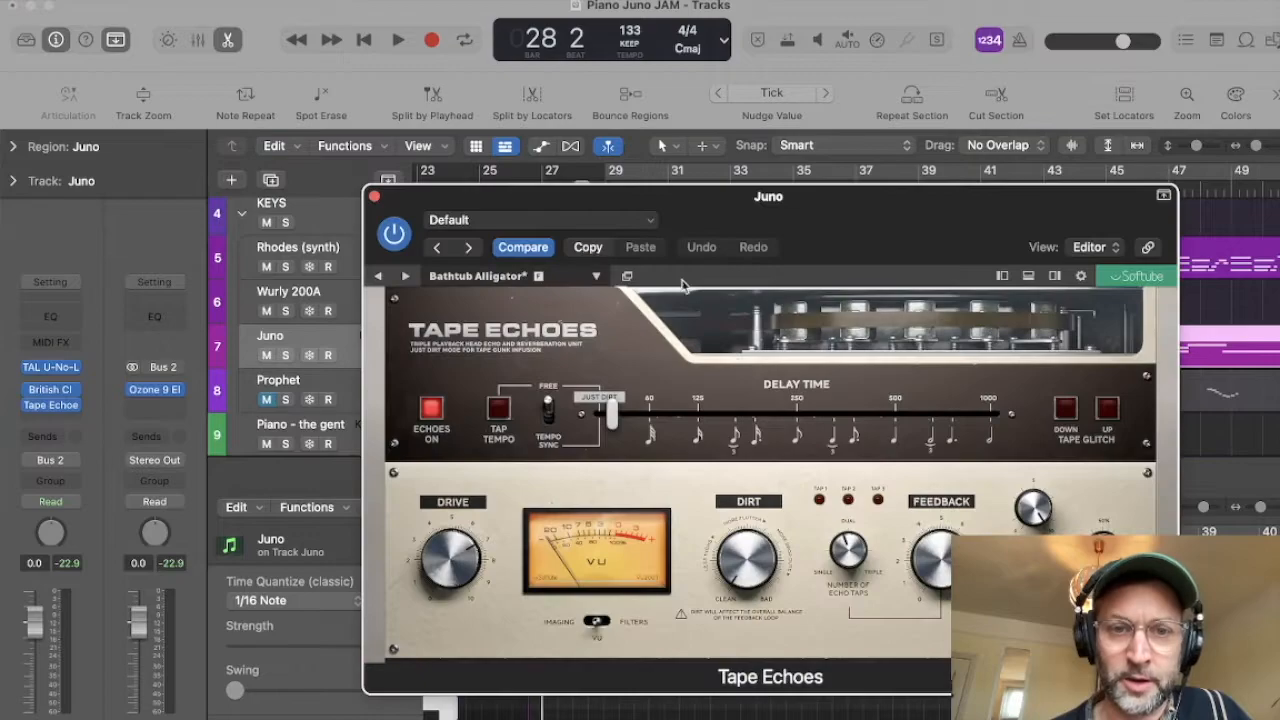
drag(708, 208, 804, 207)
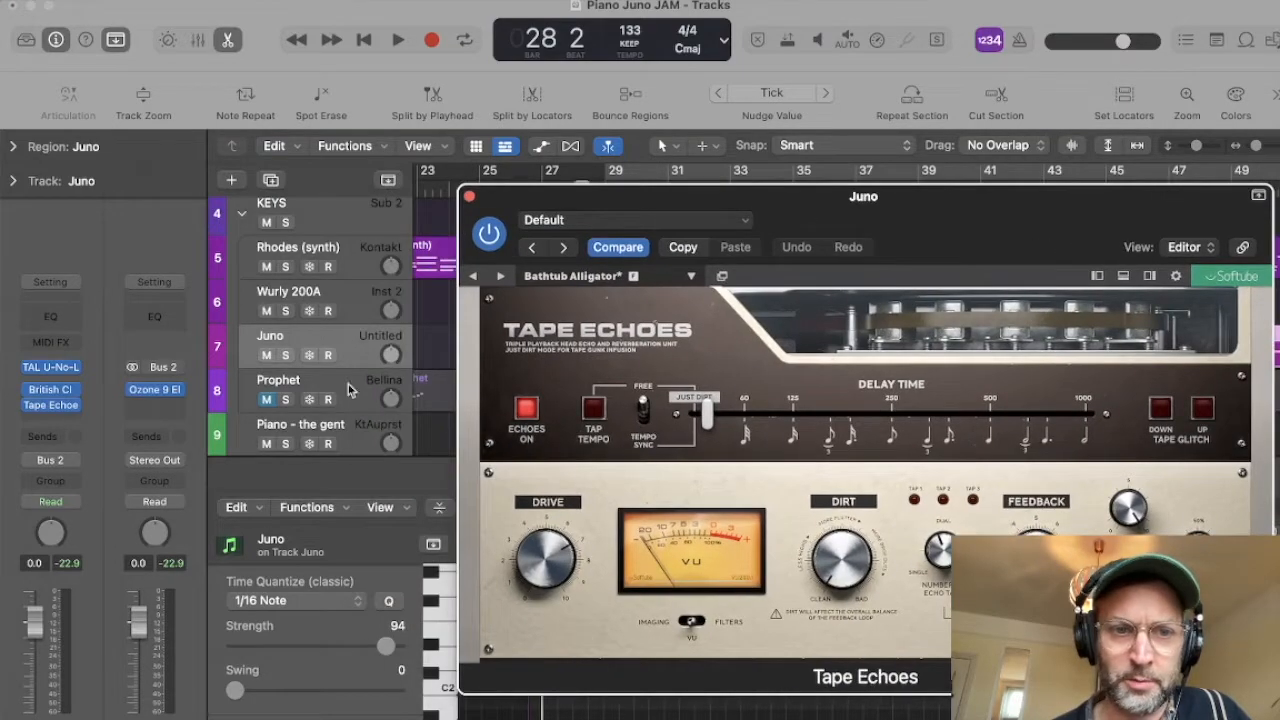
click(53, 368)
drag(627, 226, 601, 163)
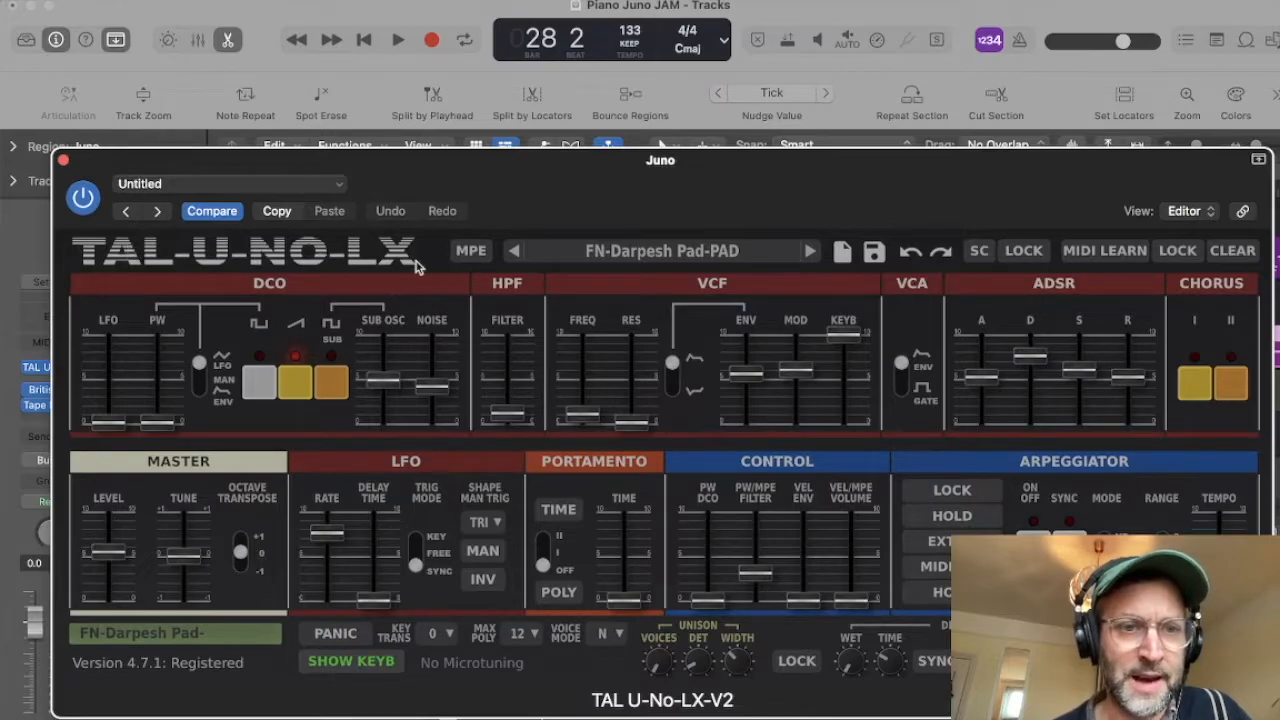
key(super+w)
Step: Play the soloed Juno track with Tape Echoes bypassed, taking the track out of solo before stopping
key(space)
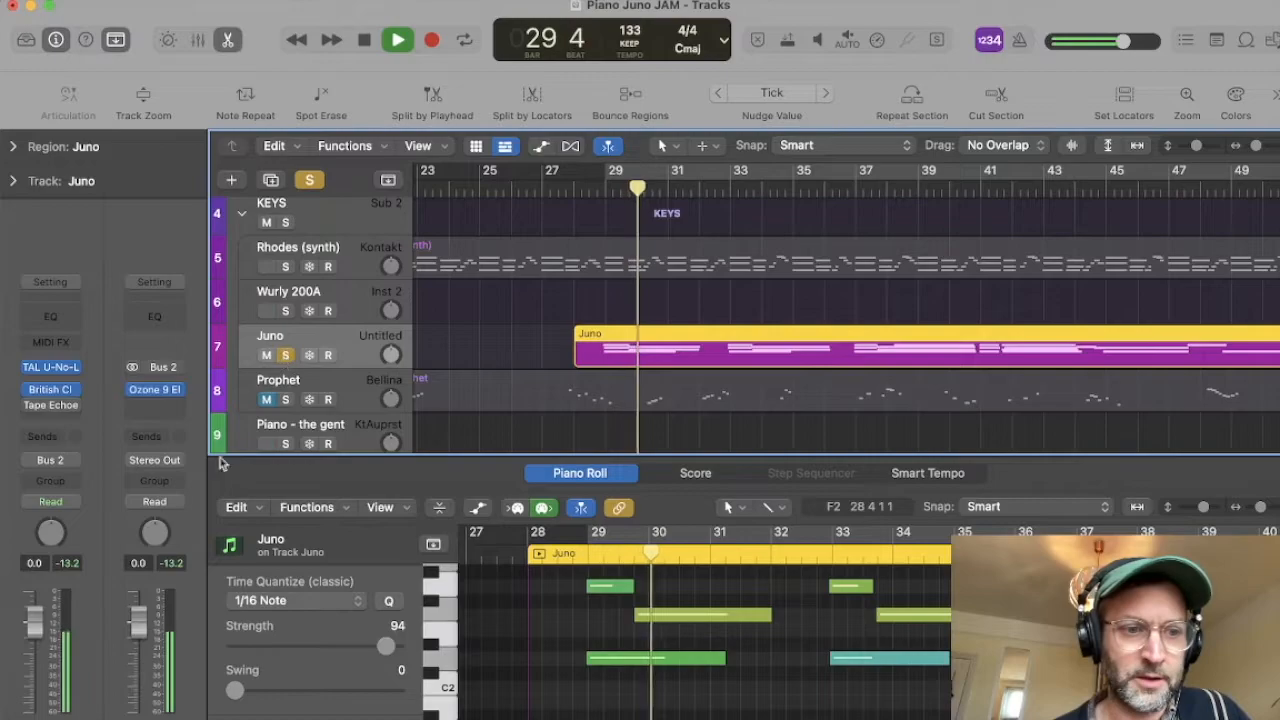
click(285, 356)
key(space)
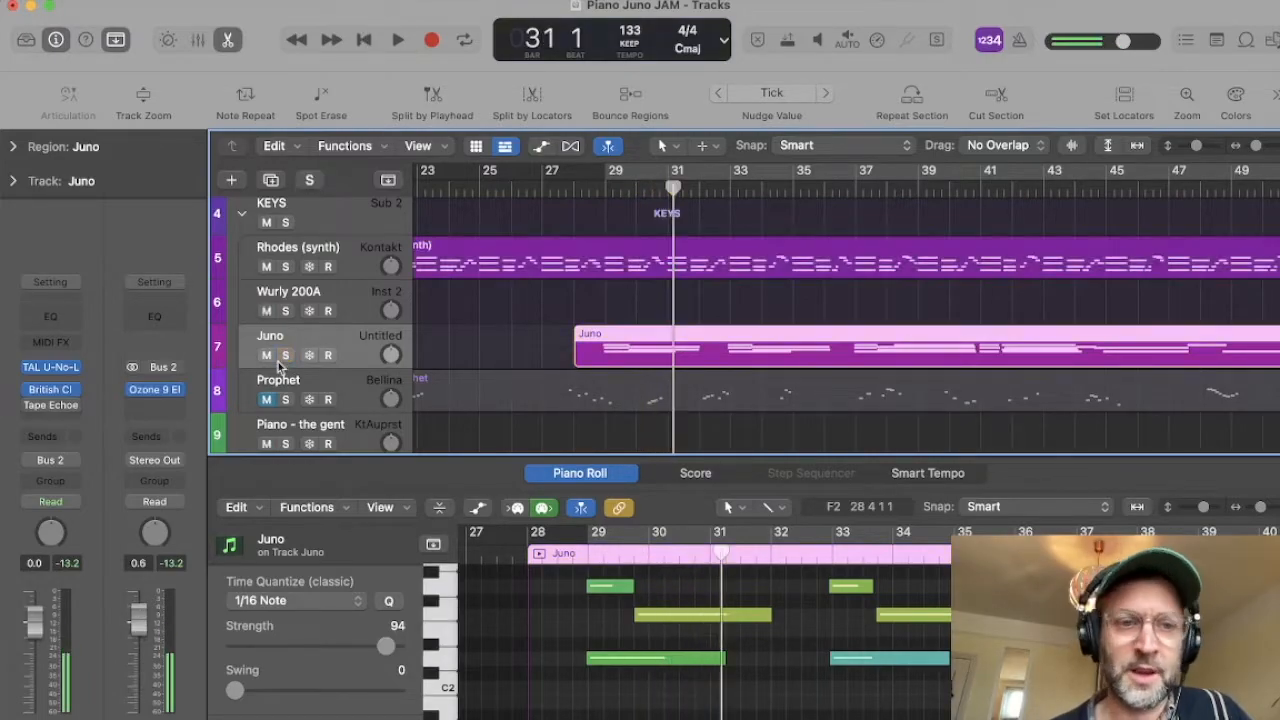
Step: Play the full mix from bar 27, briefly soloing the Rhodes (synth) track during playback
click(548, 184)
key(space)
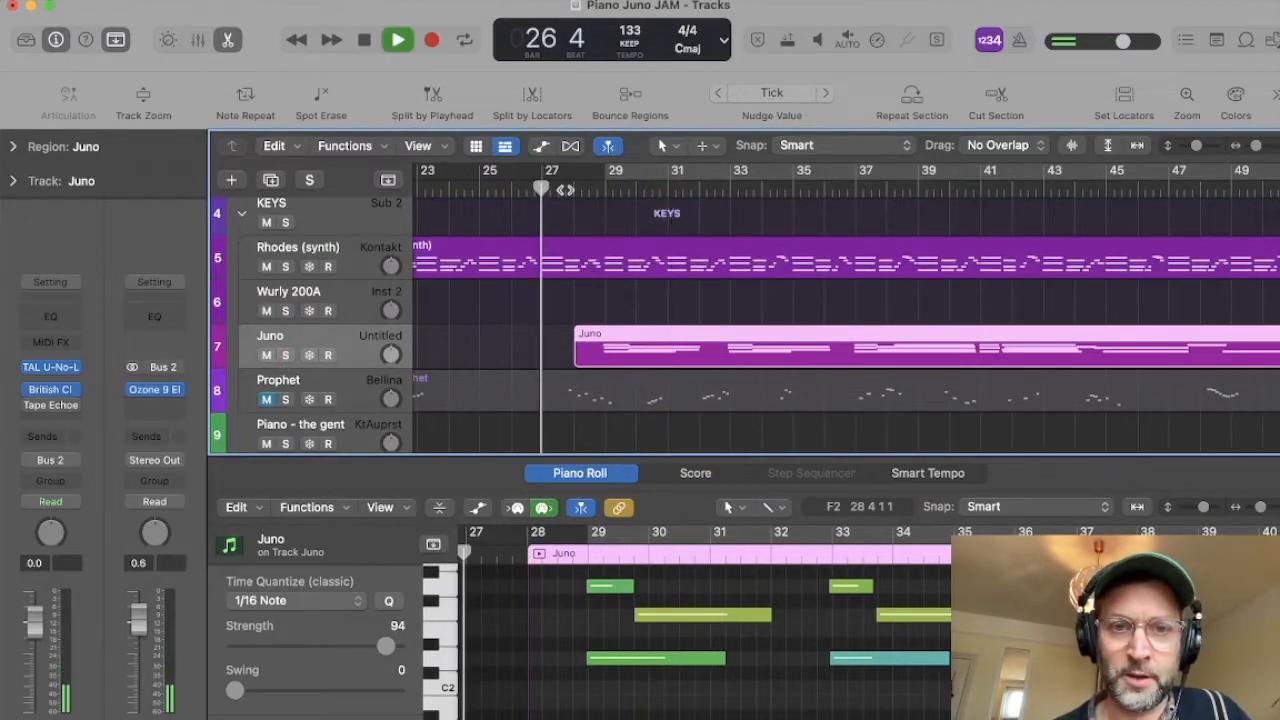
click(285, 267)
click(285, 267)
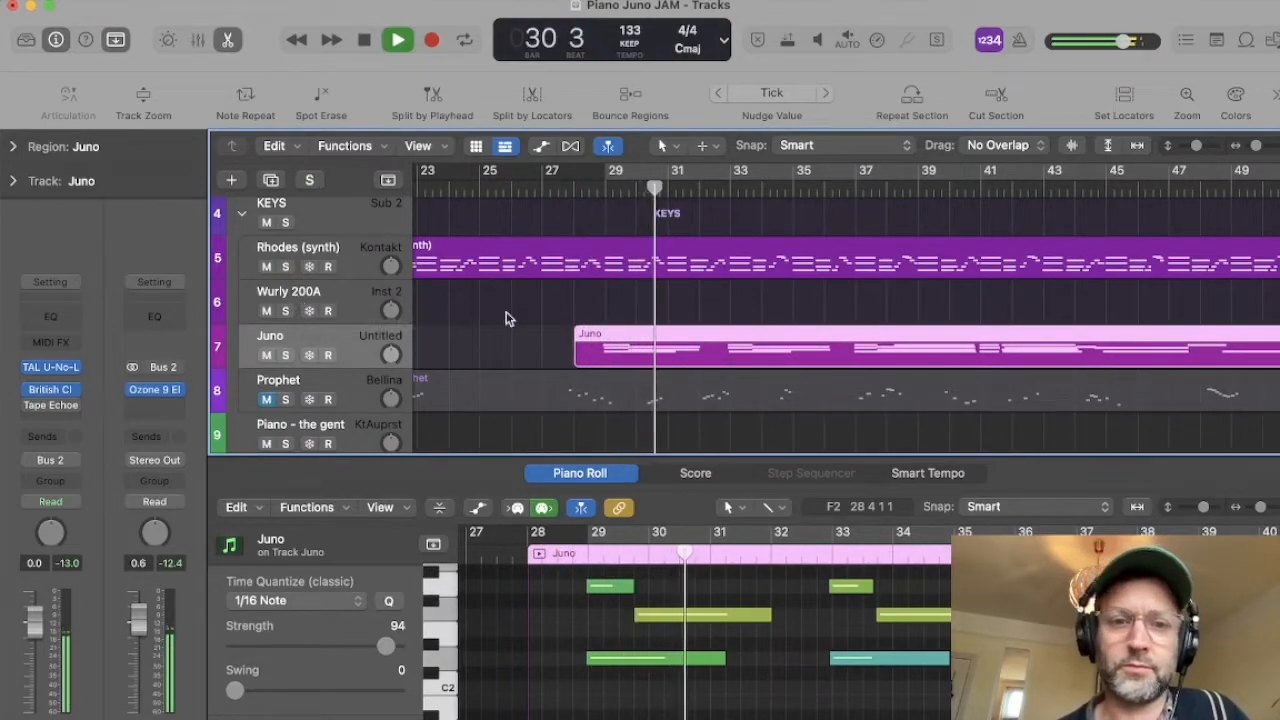
key(space)
Step: Select the Liverpool drum track, play the arrangement from about bar 28, and reselect the Juno track
scroll(529, 363, down, 2)
scroll(529, 363, down, 3)
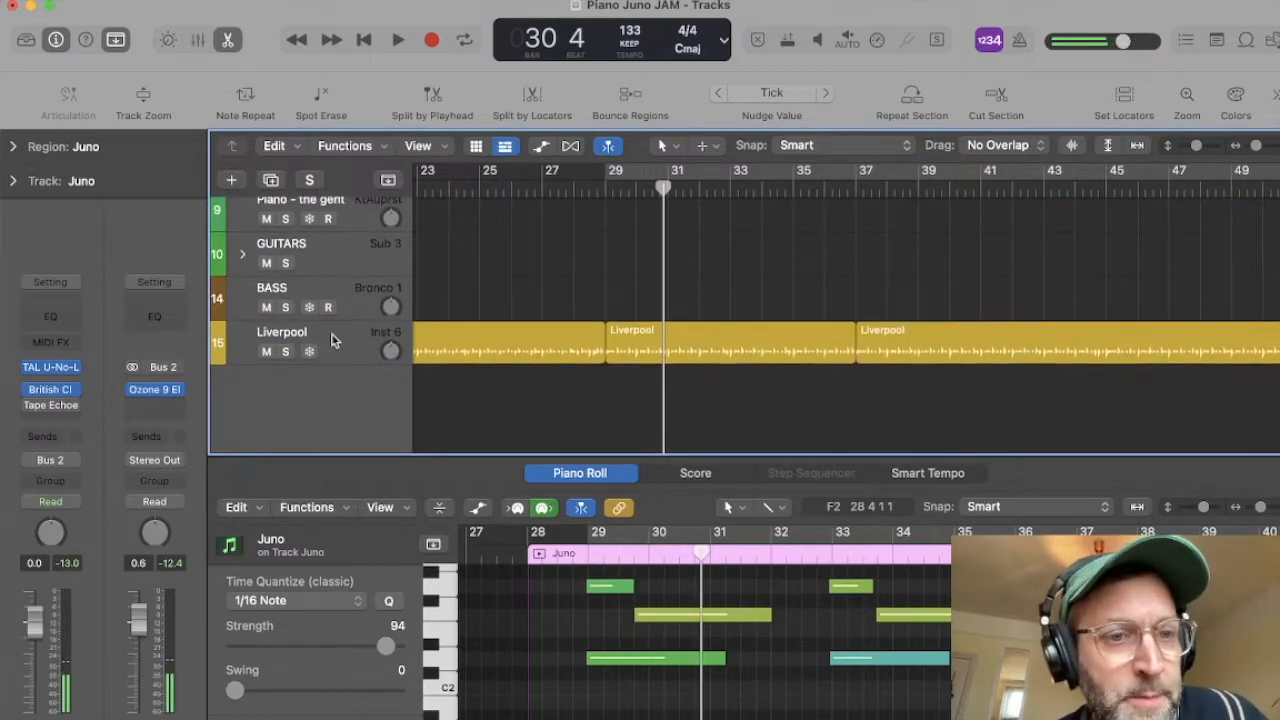
click(331, 337)
key(super+Left)
scroll(526, 318, up, 3)
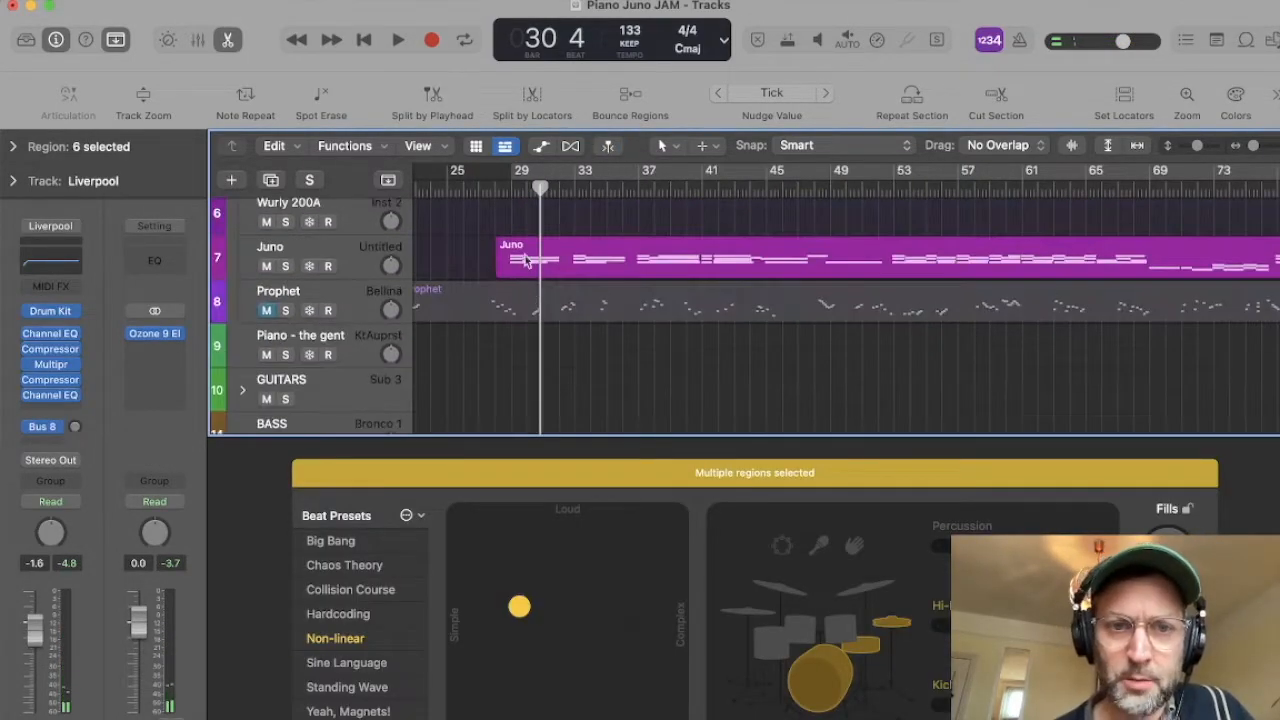
click(507, 195)
key(space)
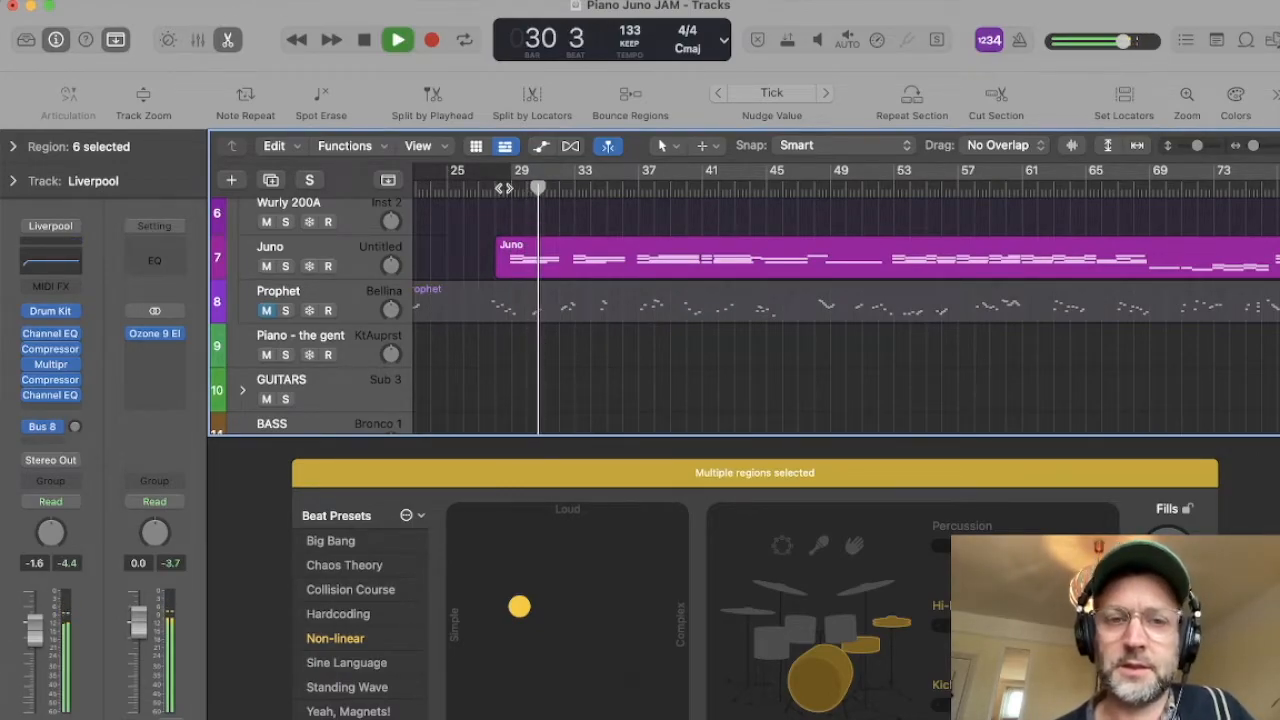
click(331, 255)
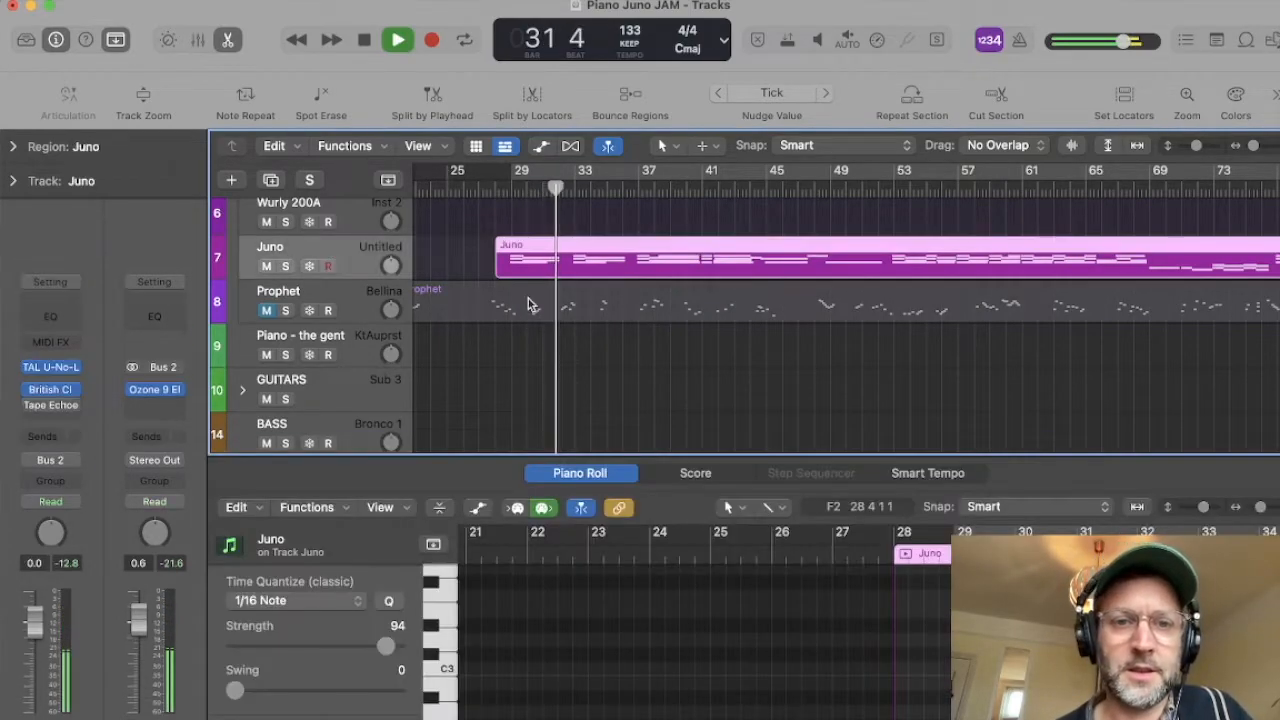
key(space)
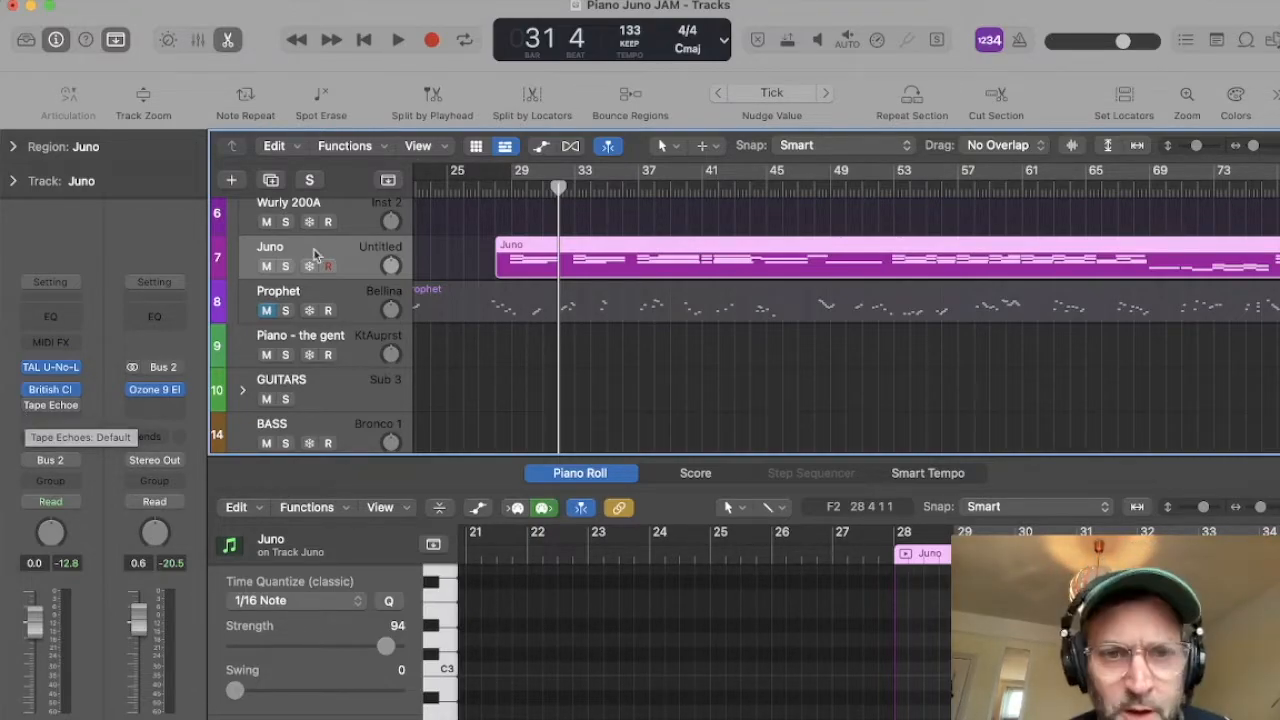
Step: Re-enable Tape Echoes, solo the Juno track and play it briefly from the end of bar 28
click(510, 189)
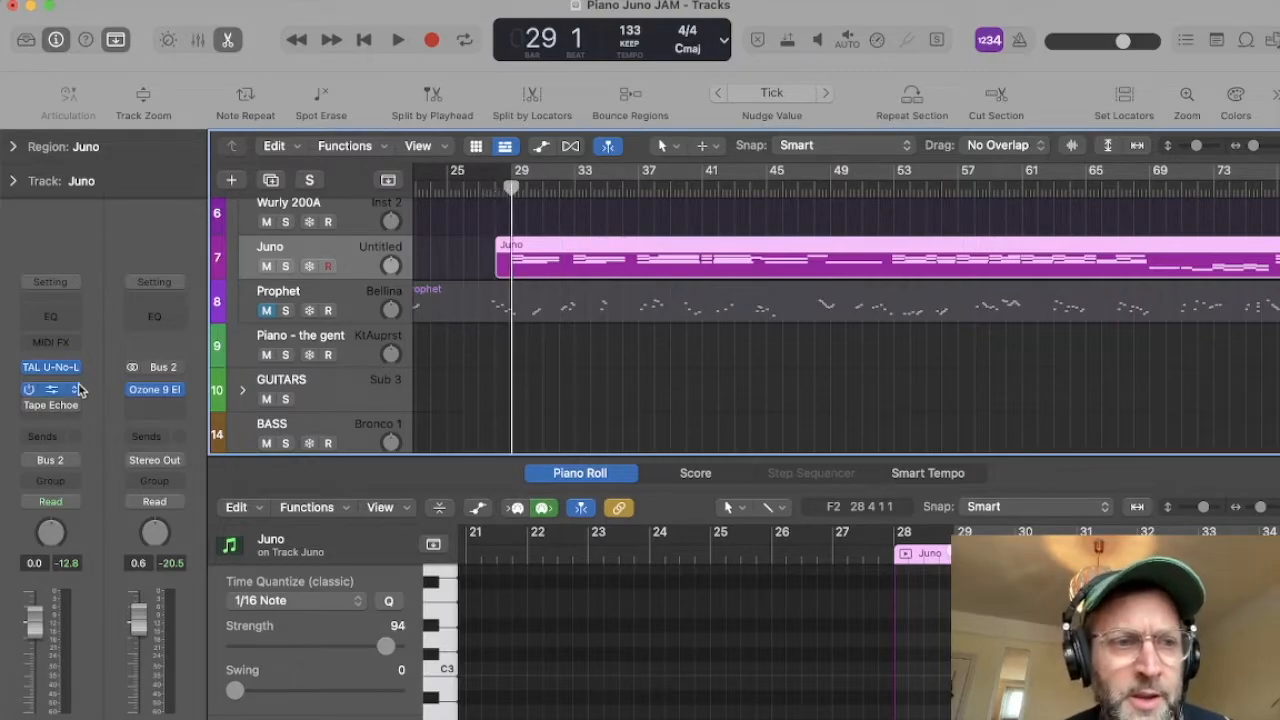
key(super+Right)
key(super+Right)
drag(511, 190, 503, 190)
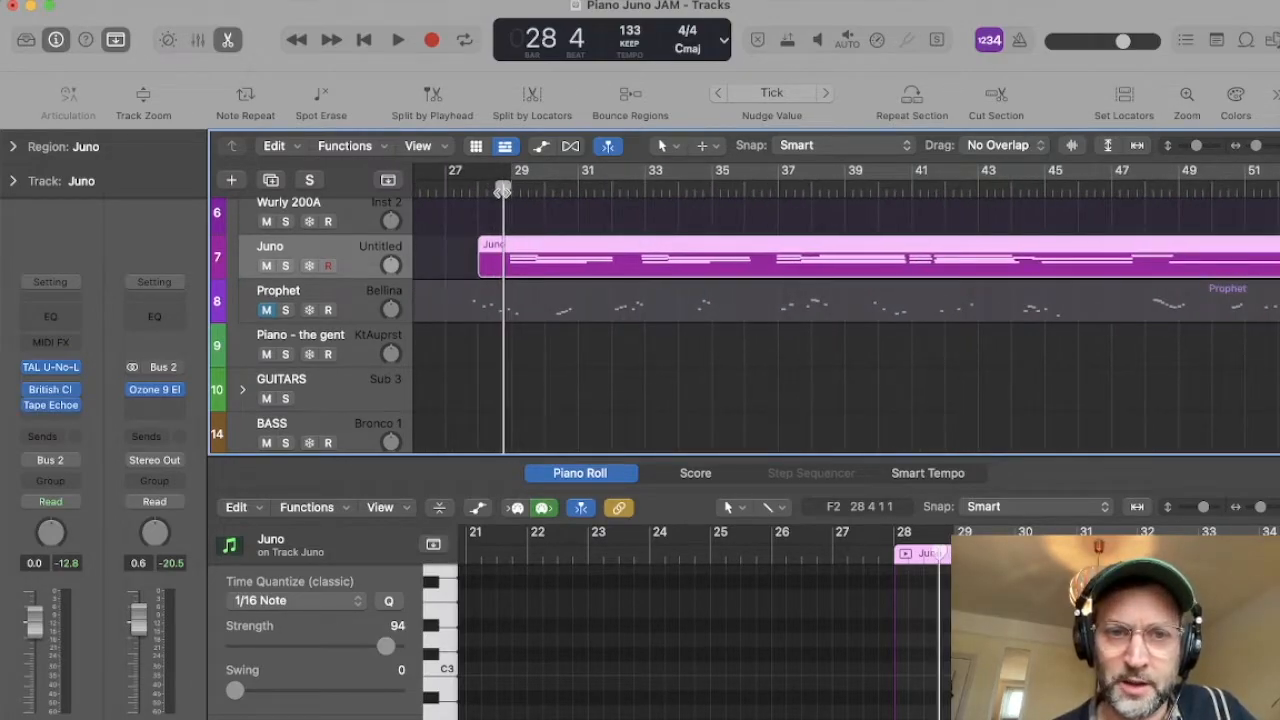
click(286, 266)
key(space)
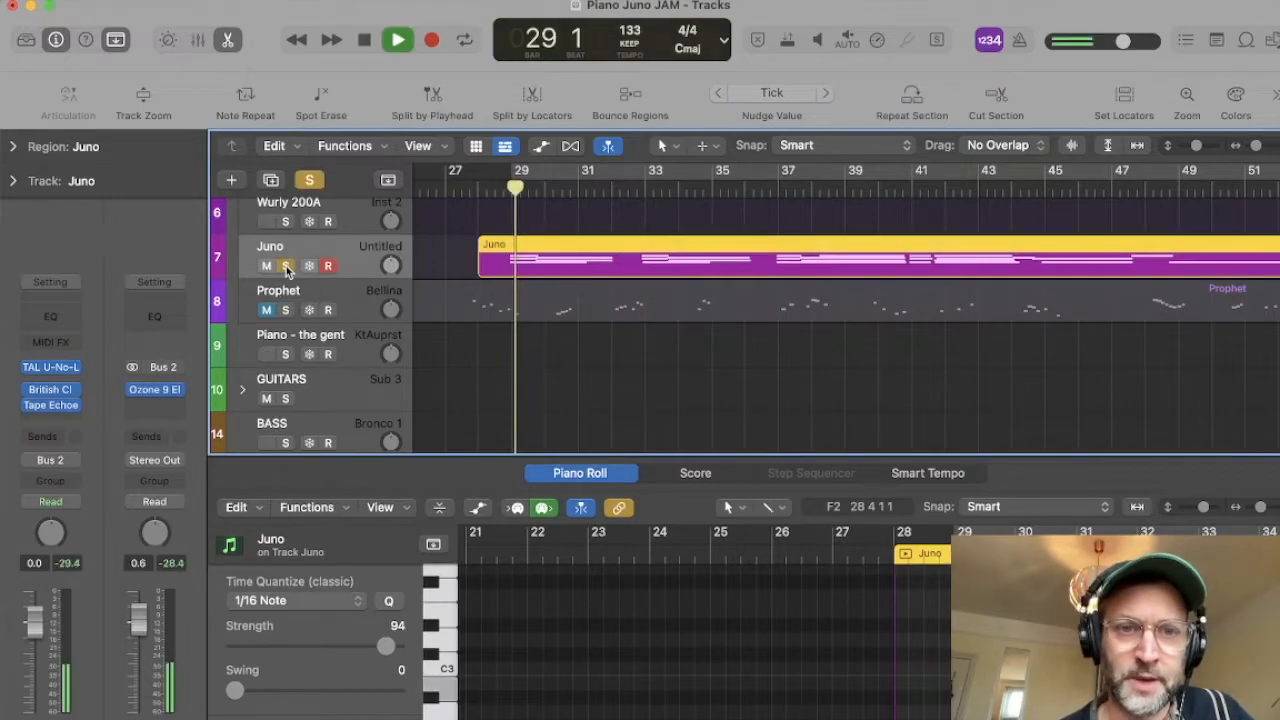
key(space)
Step: Open Tape Echoes on the Juno track, set the playhead to bar 29 and position the plugin window below the ruler
click(50, 406)
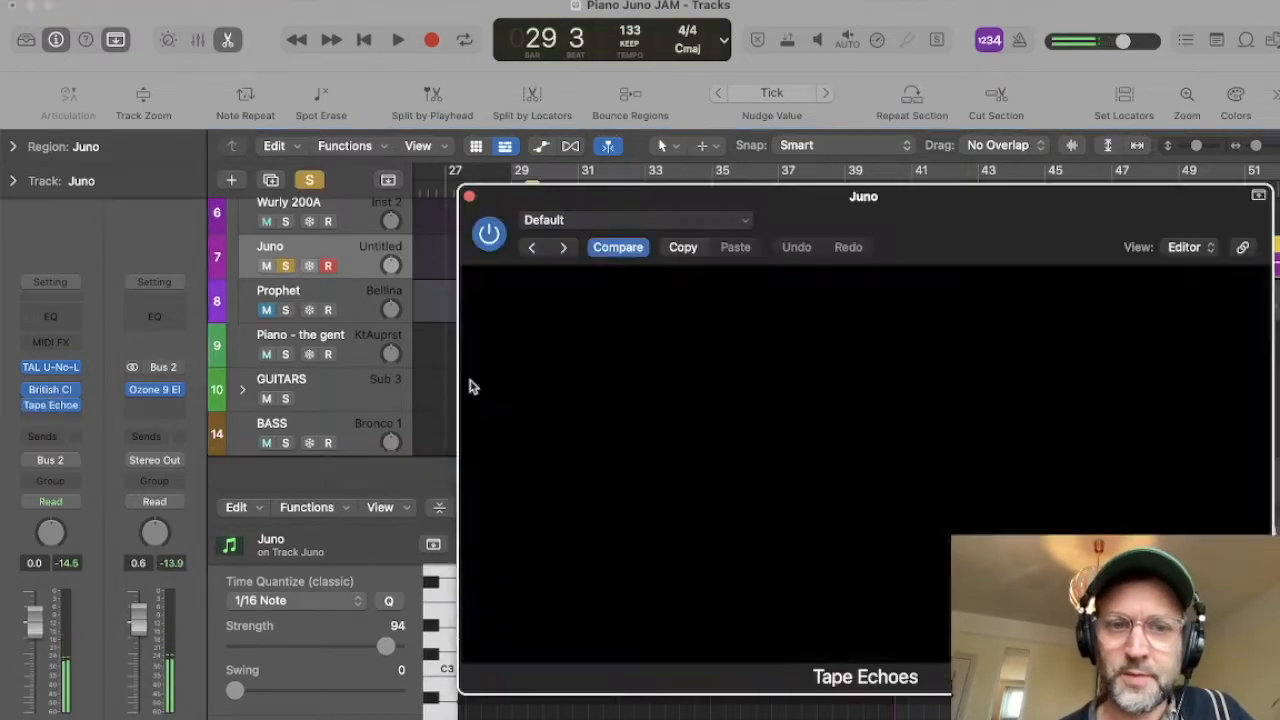
drag(550, 200, 546, 367)
click(503, 198)
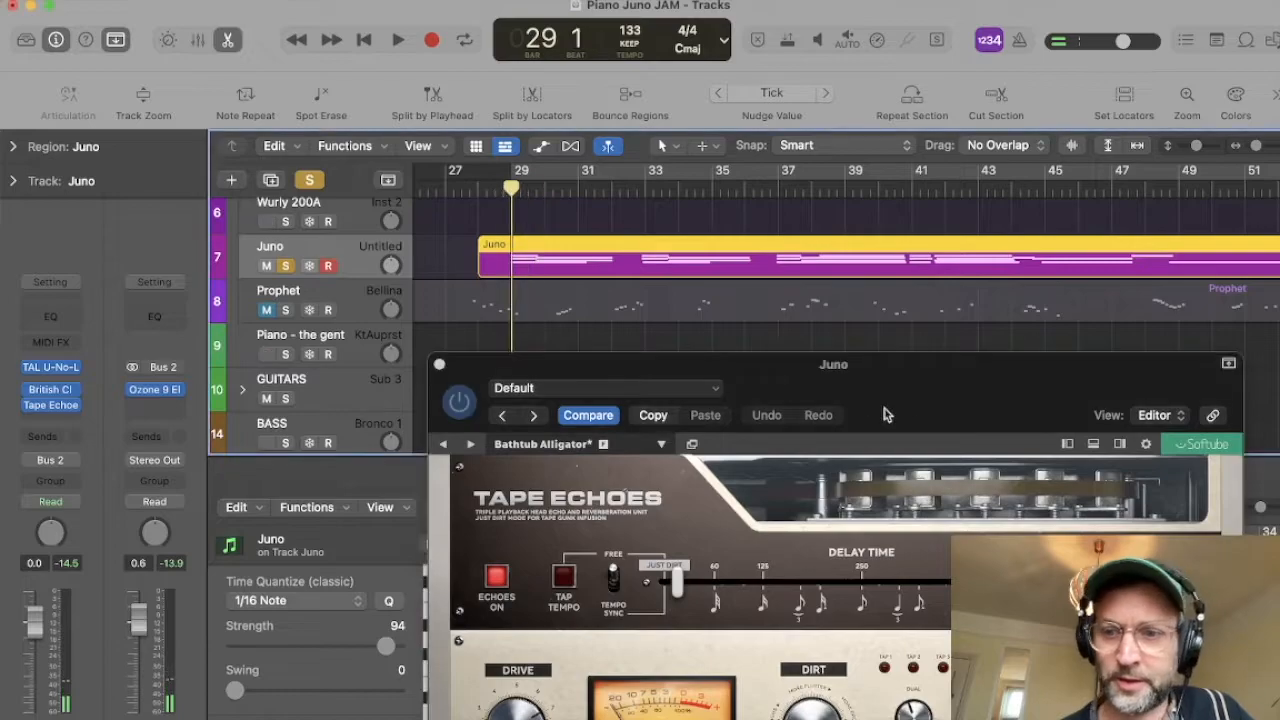
drag(843, 382, 672, 302)
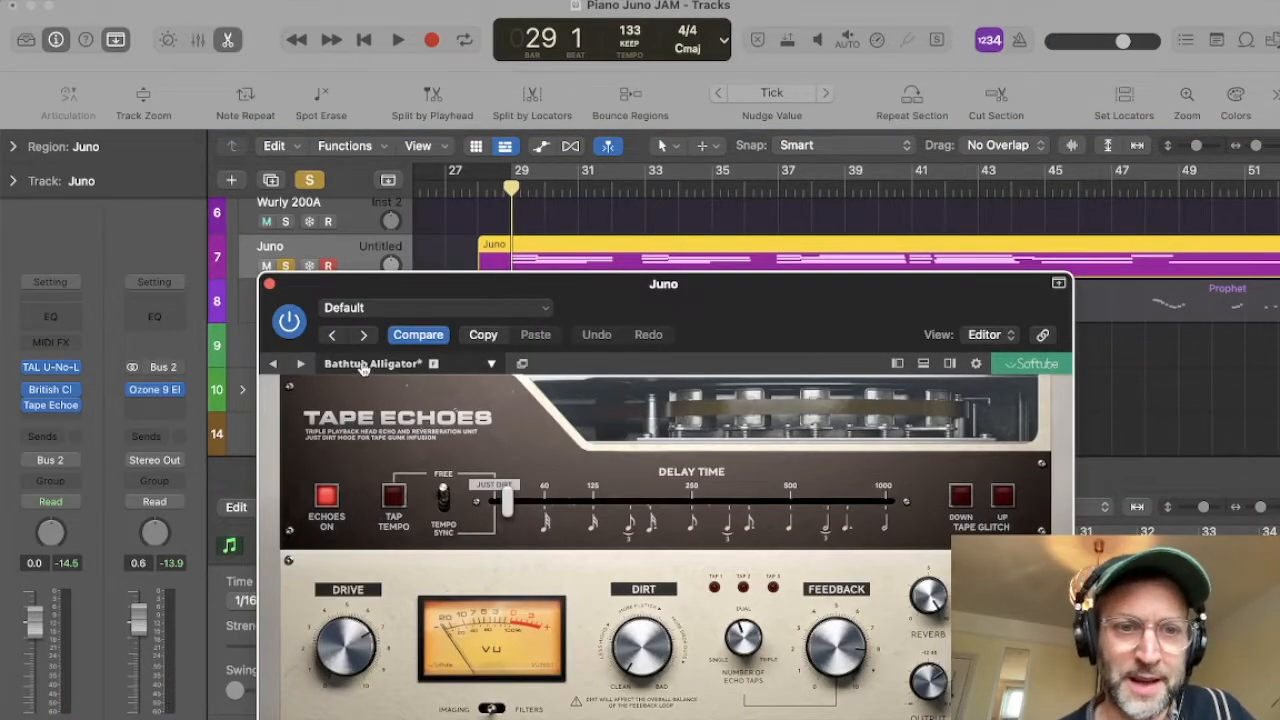
Step: Play the soloed Juno part from bar 29 while adjusting the Tape Echoes Dry/Wet mix
key(space)
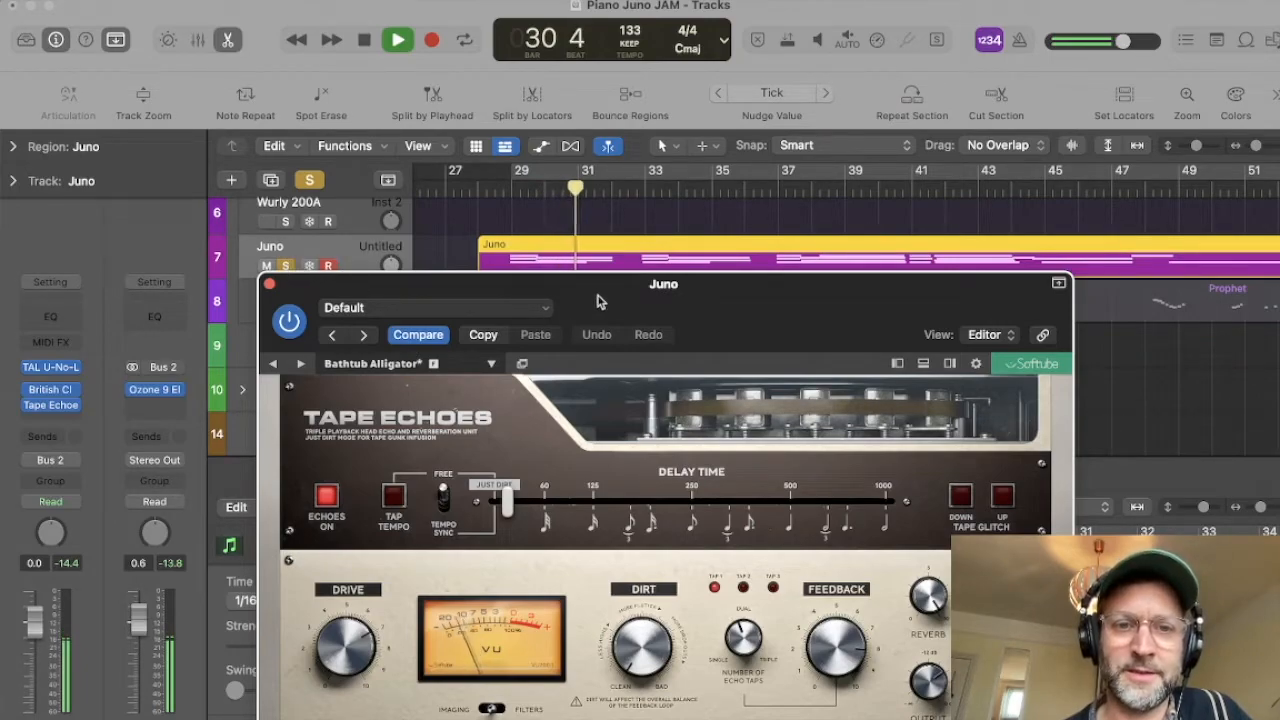
drag(598, 301, 703, 298)
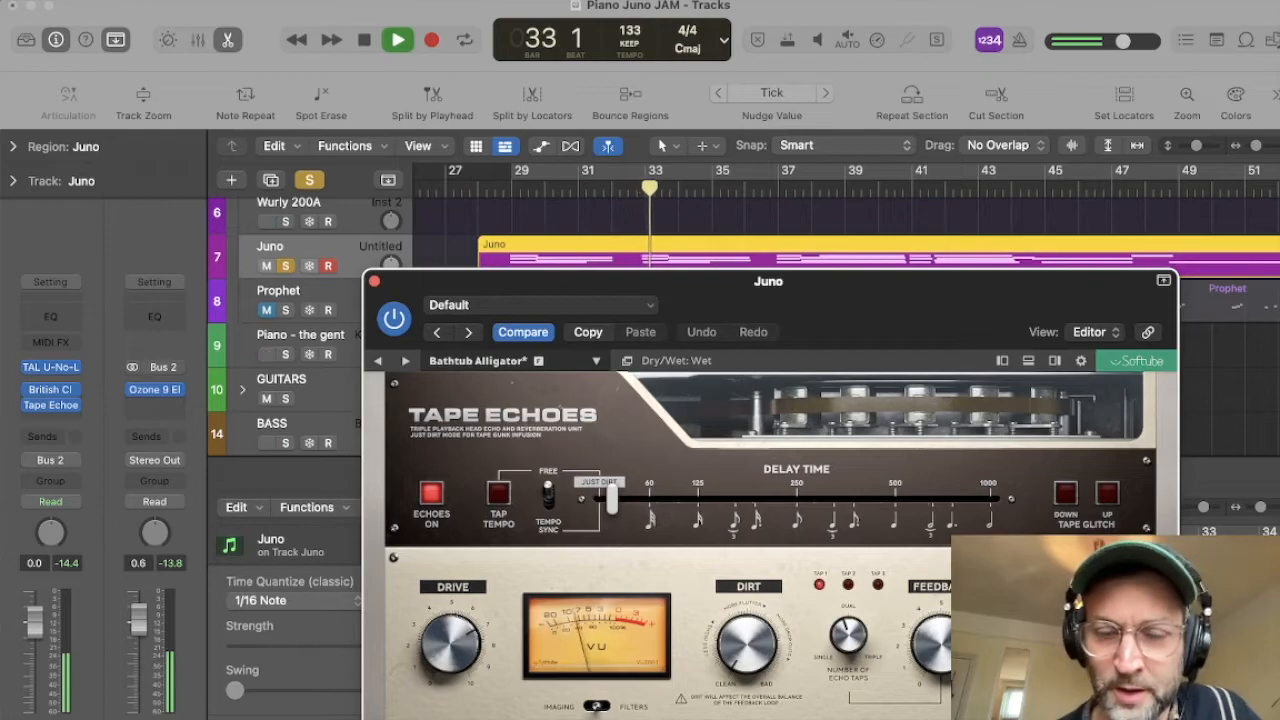
drag(1089, 643, 1089, 693)
key(space)
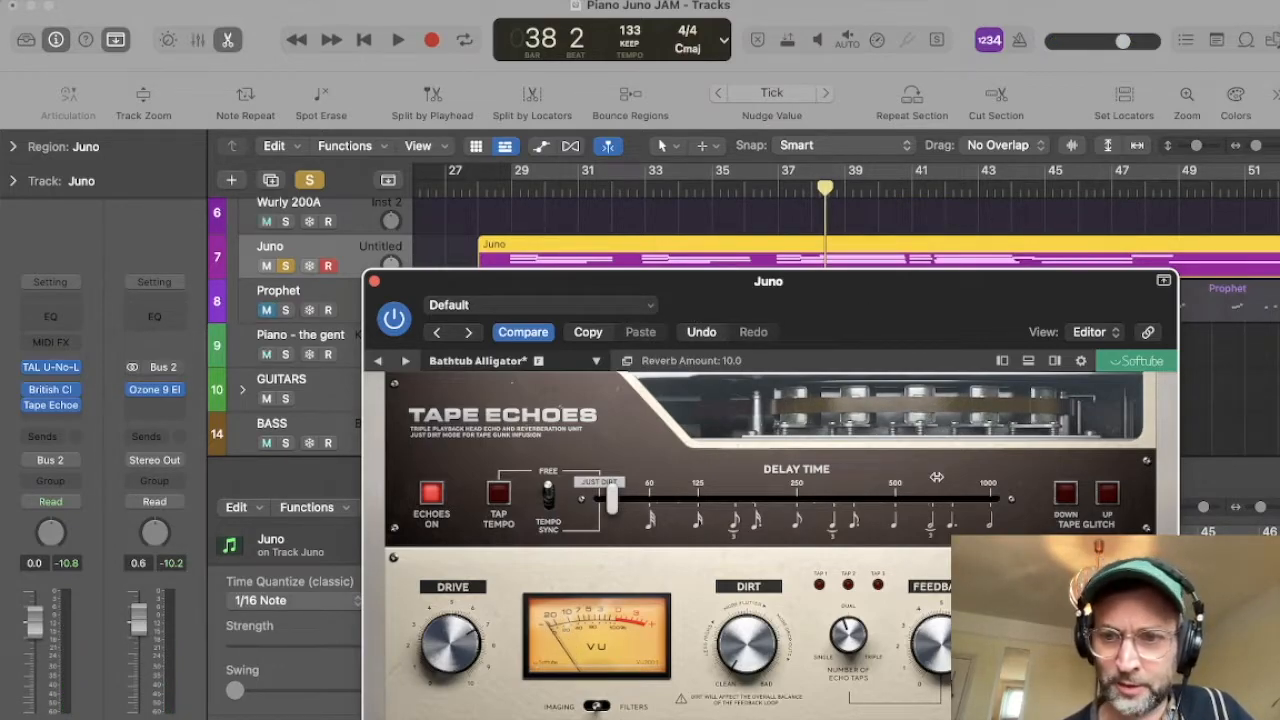
Step: Load the Canyon Edge 1 preset in Tape Echoes and start playback to hear it on the soloed Juno
click(482, 362)
mouse_move(500, 388)
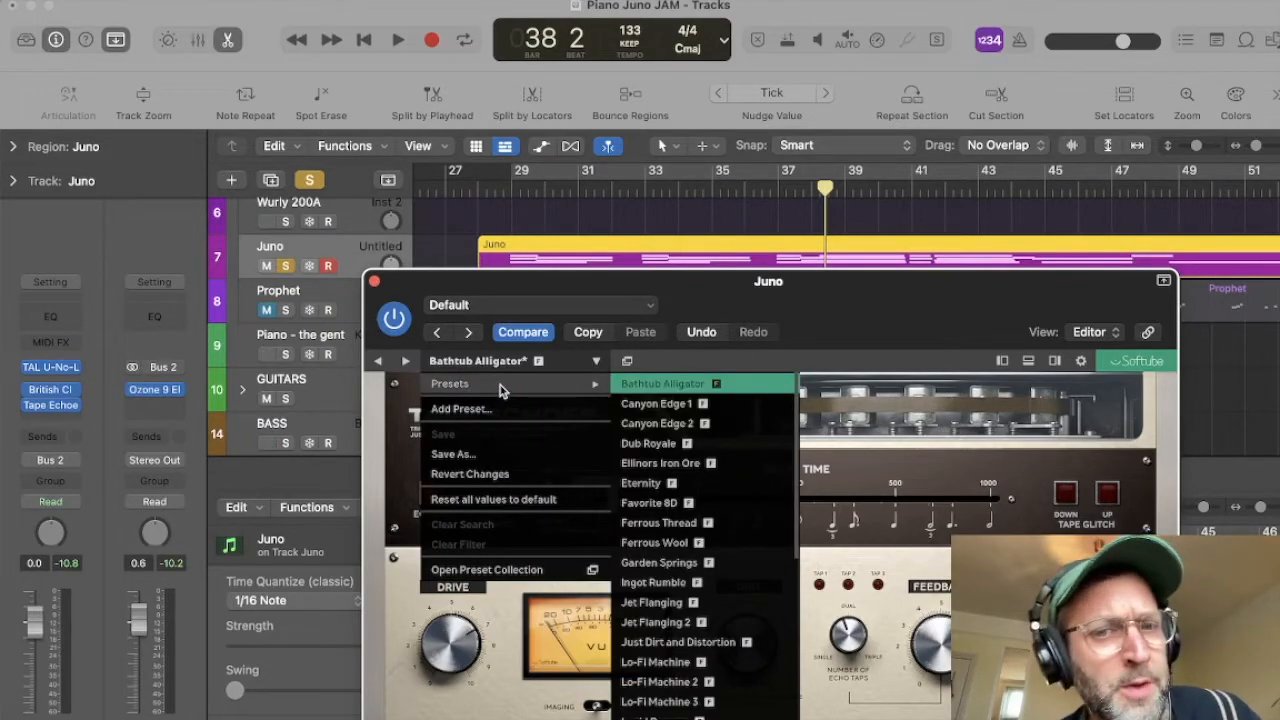
click(656, 403)
key(space)
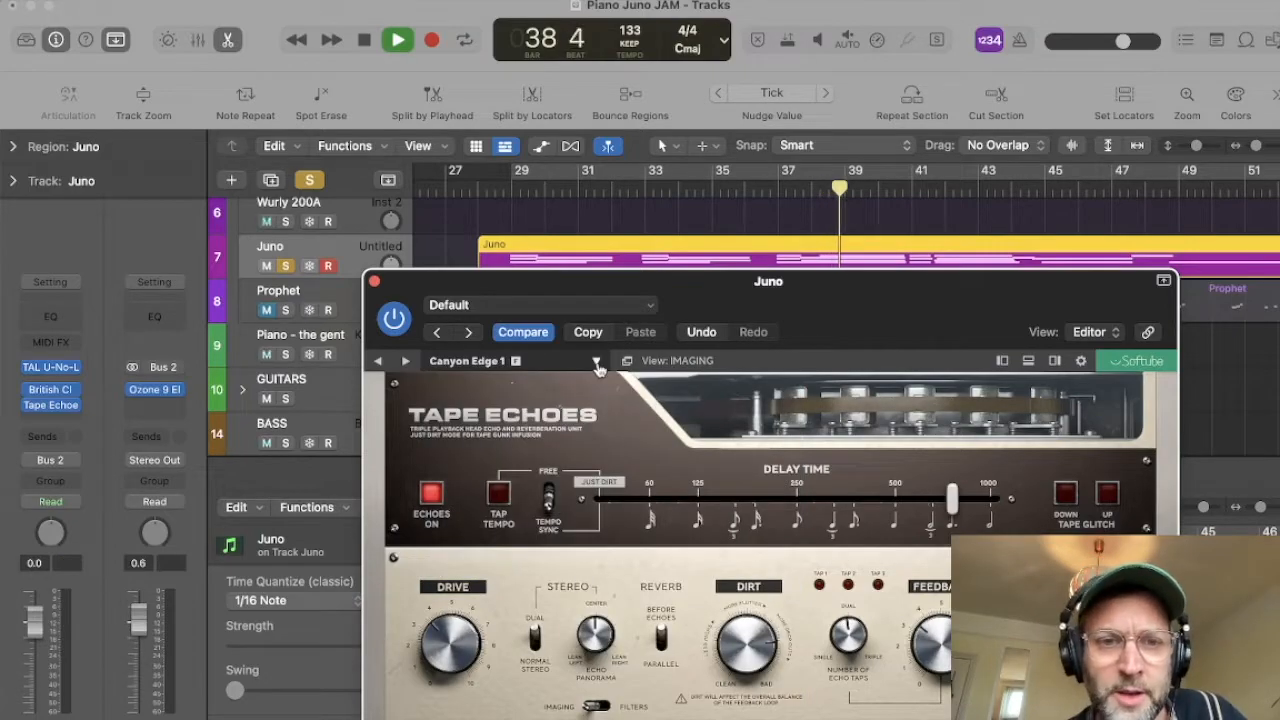
drag(751, 289, 728, 285)
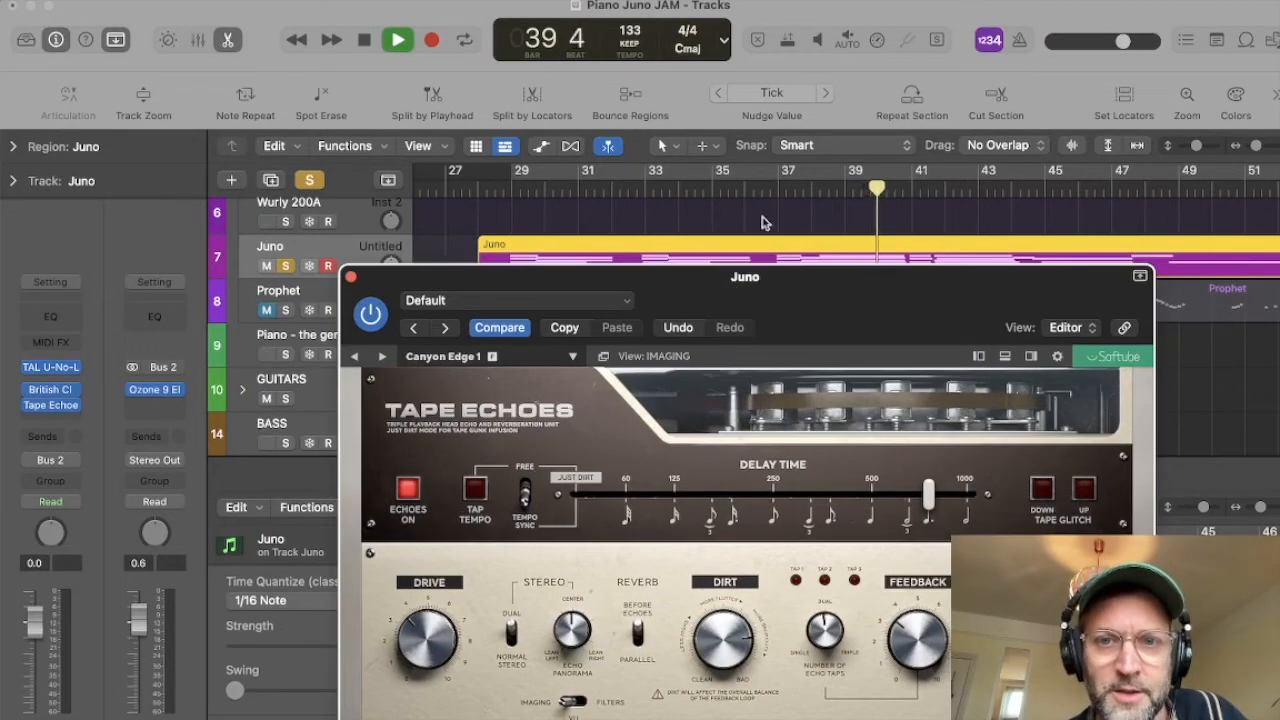
Step: Play from bar 37 with the Juno track unsoloed to hear Canyon Edge 1 within the full mix
click(779, 190)
drag(871, 277, 897, 189)
click(286, 266)
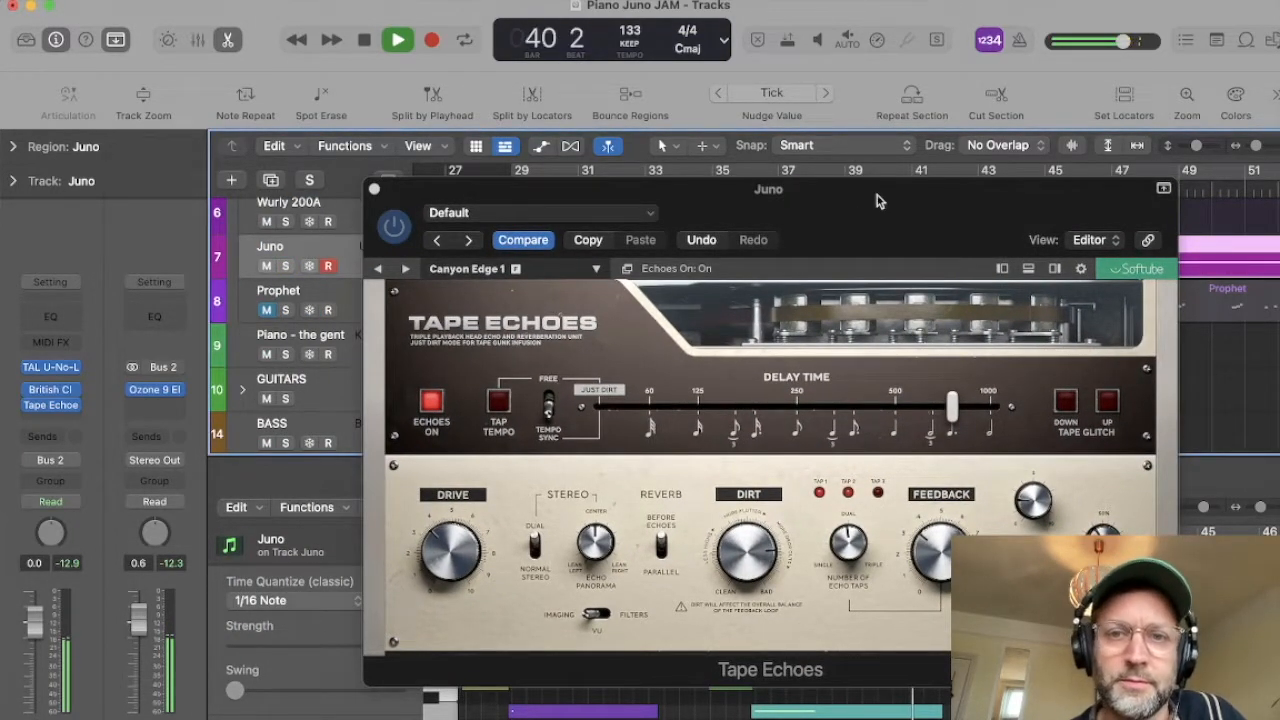
drag(877, 200, 632, 190)
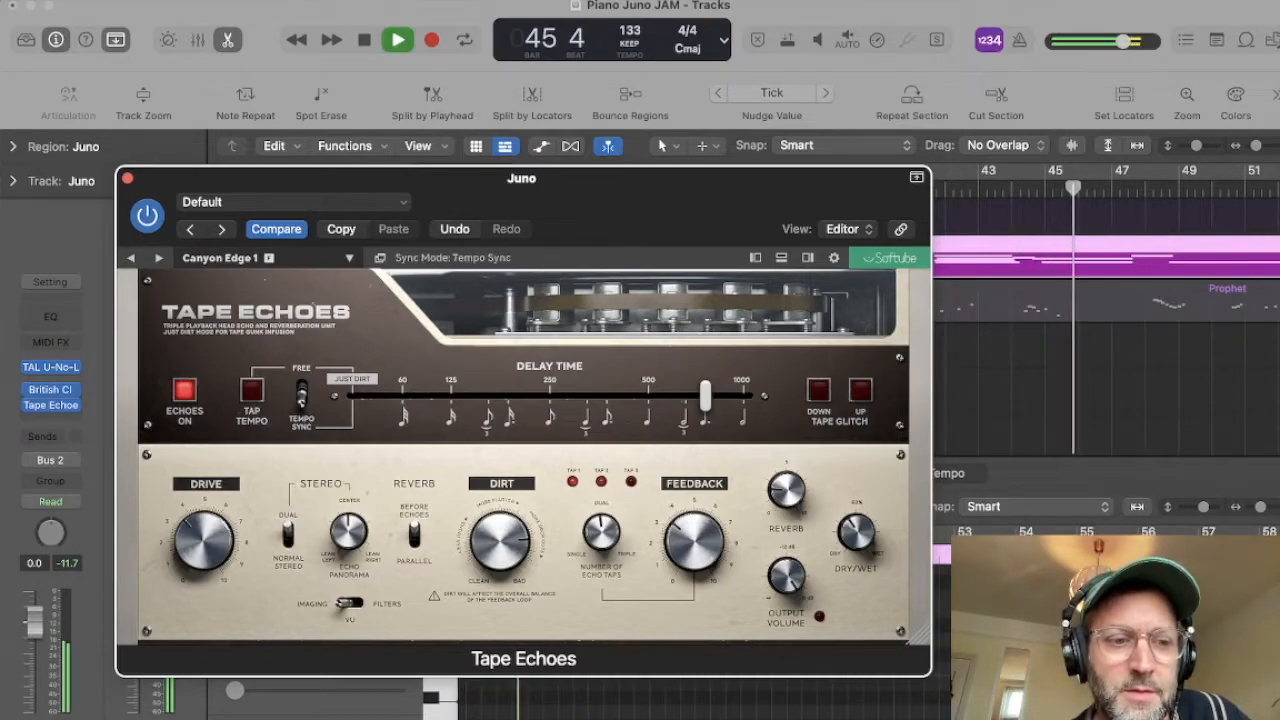
key(space)
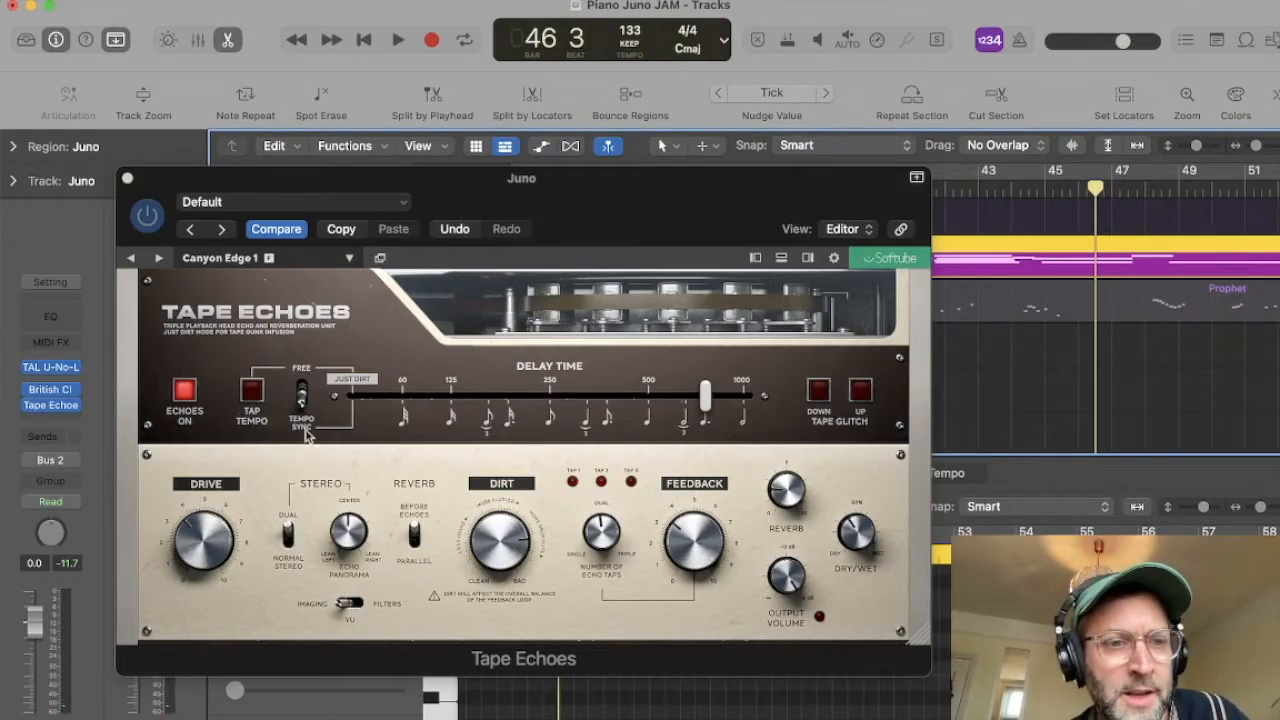
Step: Resume playback of the soloed Juno track and load the Canyon Edge 2 preset in Tape Echoes
key(space)
click(218, 258)
mouse_move(205, 281)
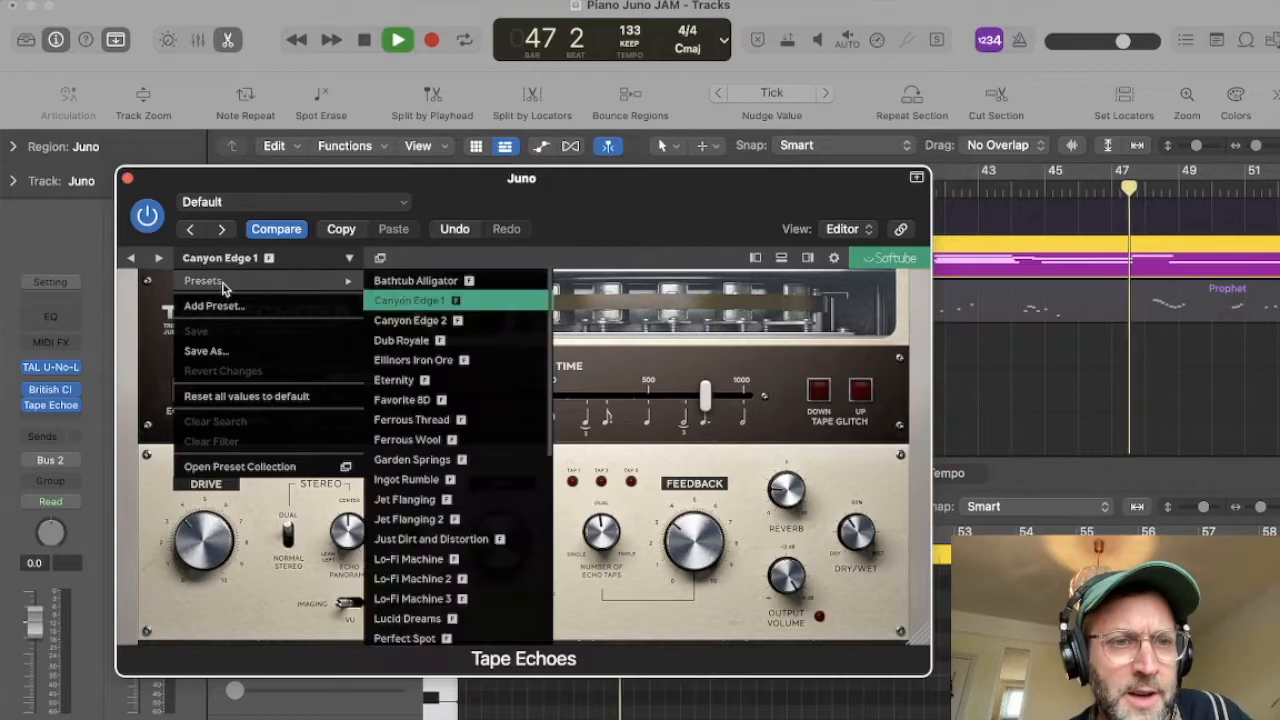
click(490, 322)
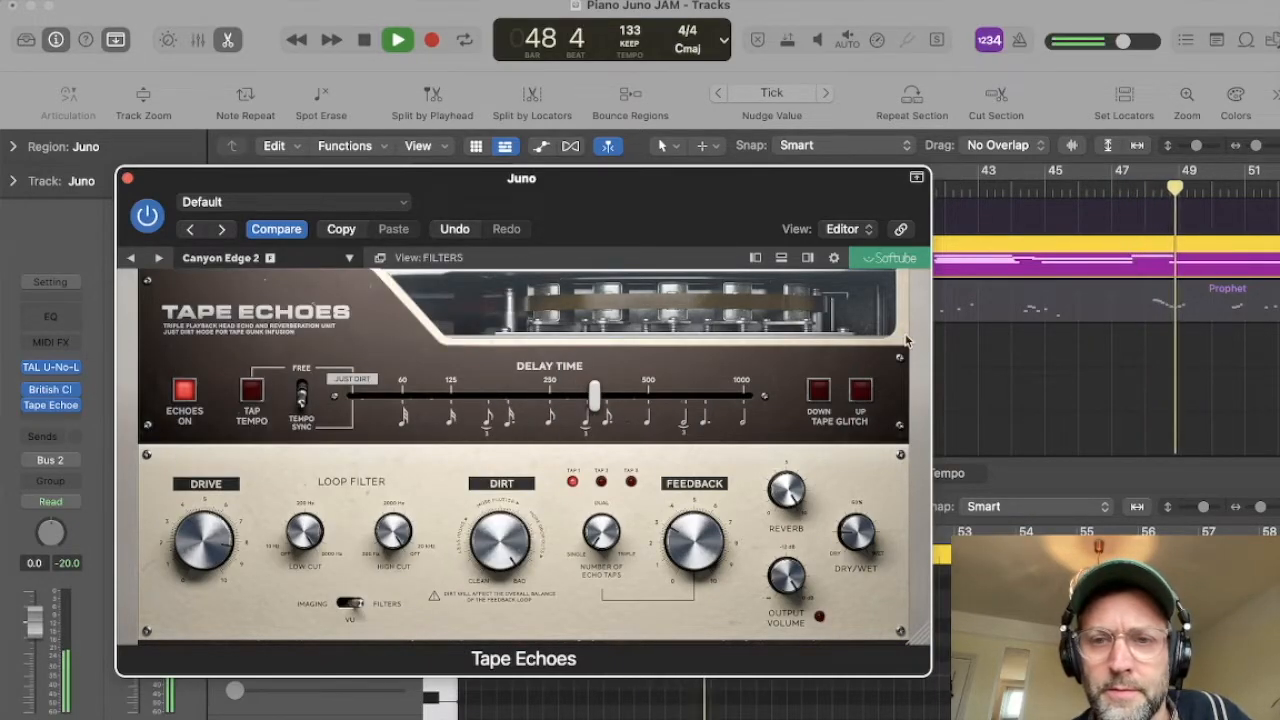
Step: Move playback to the Juno chords past bar 49, unsolo the track to hear Canyon Edge 2 in the mix, and stop
scroll(1079, 232, down, 5)
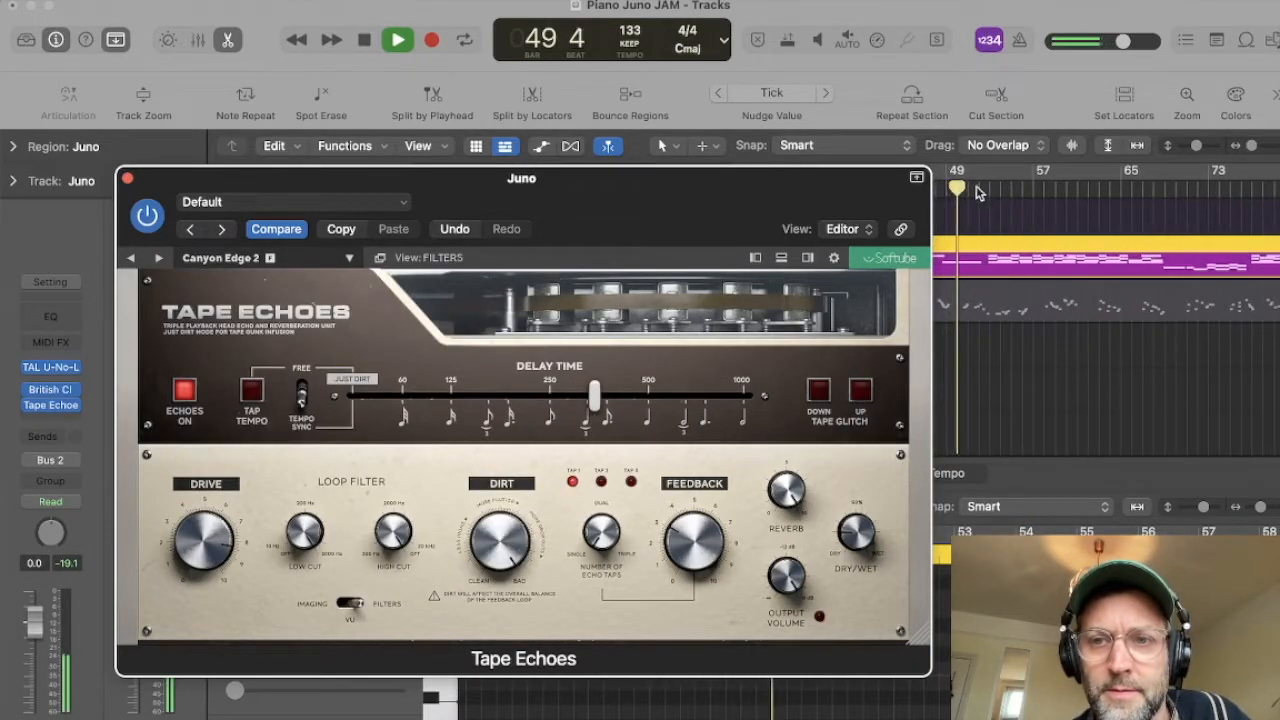
click(978, 193)
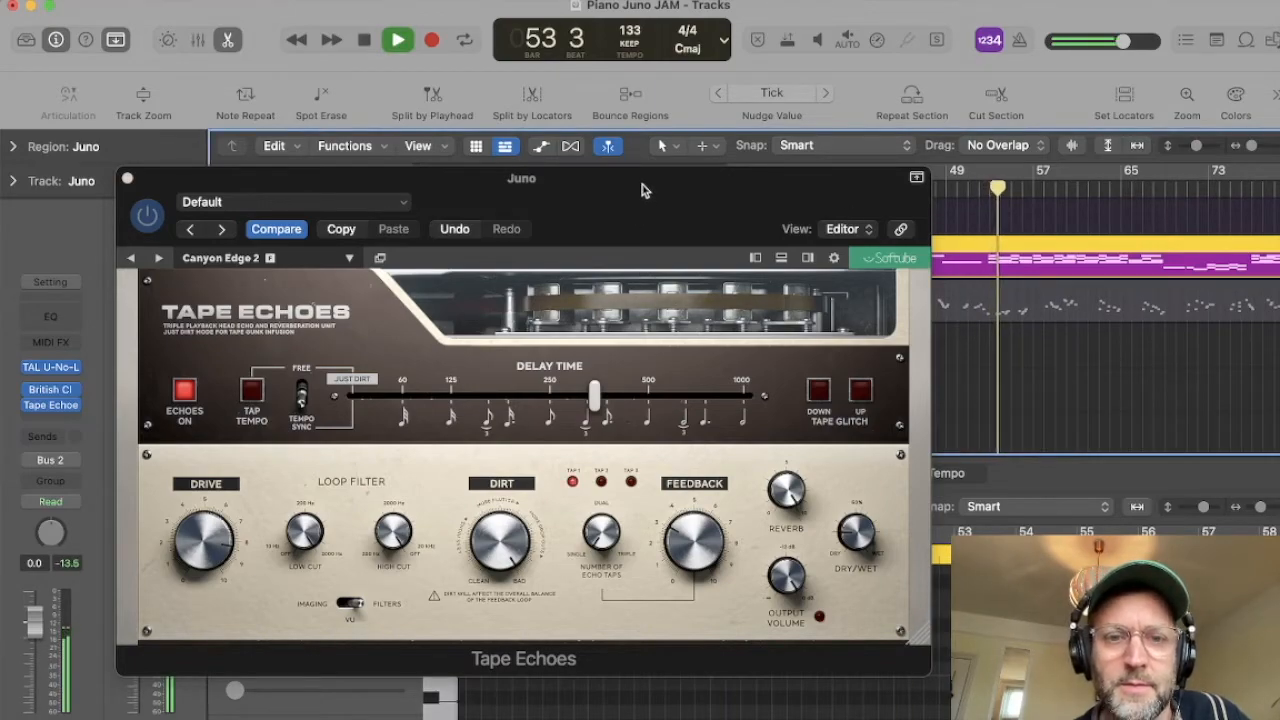
drag(642, 190, 806, 189)
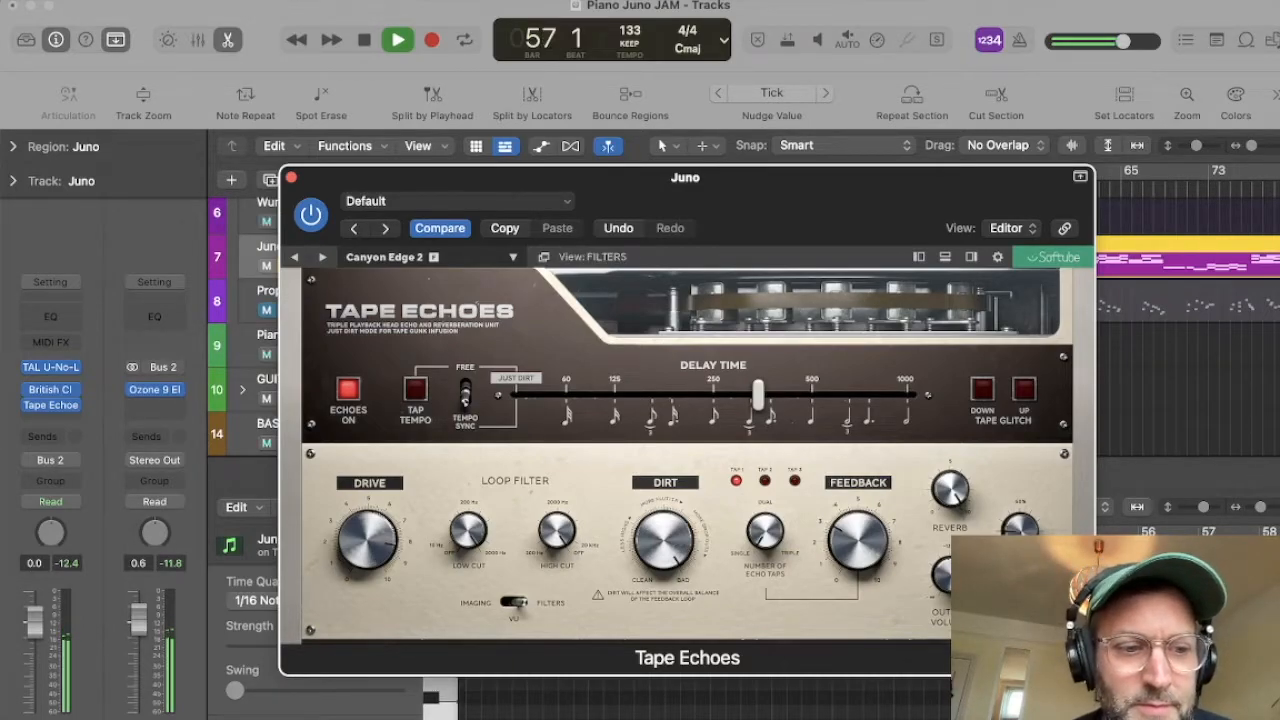
click(1186, 258)
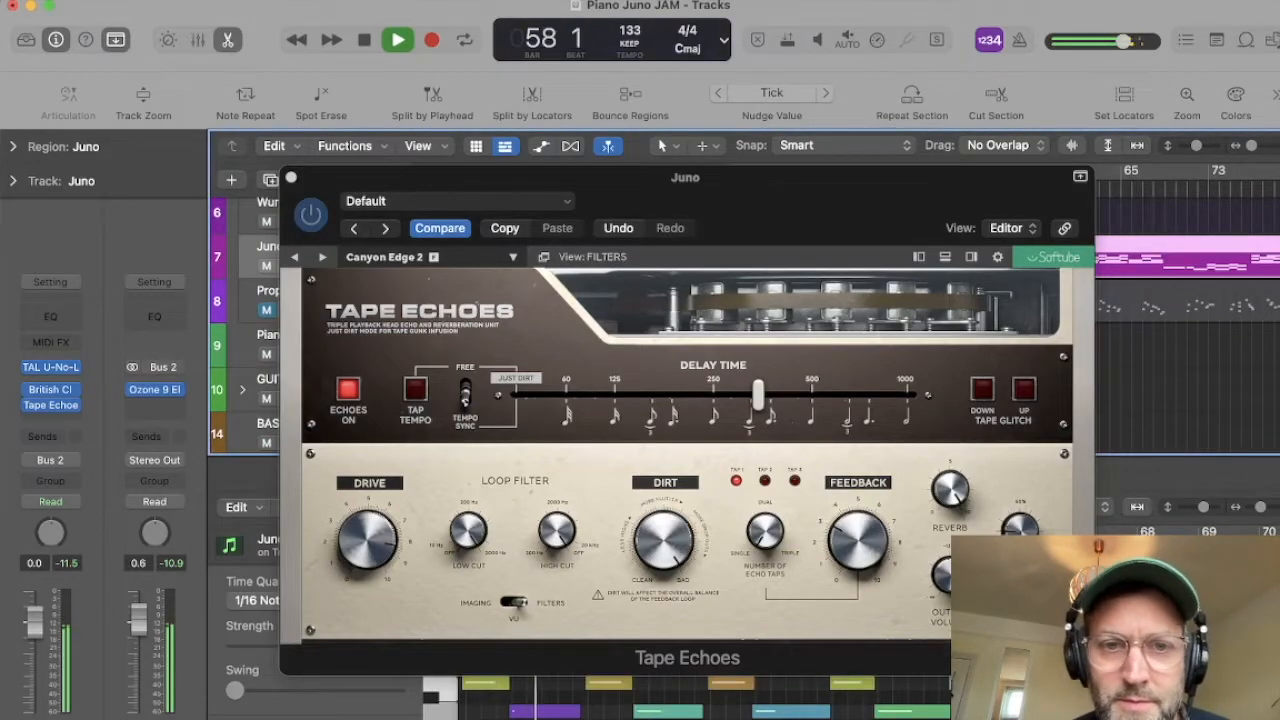
key(space)
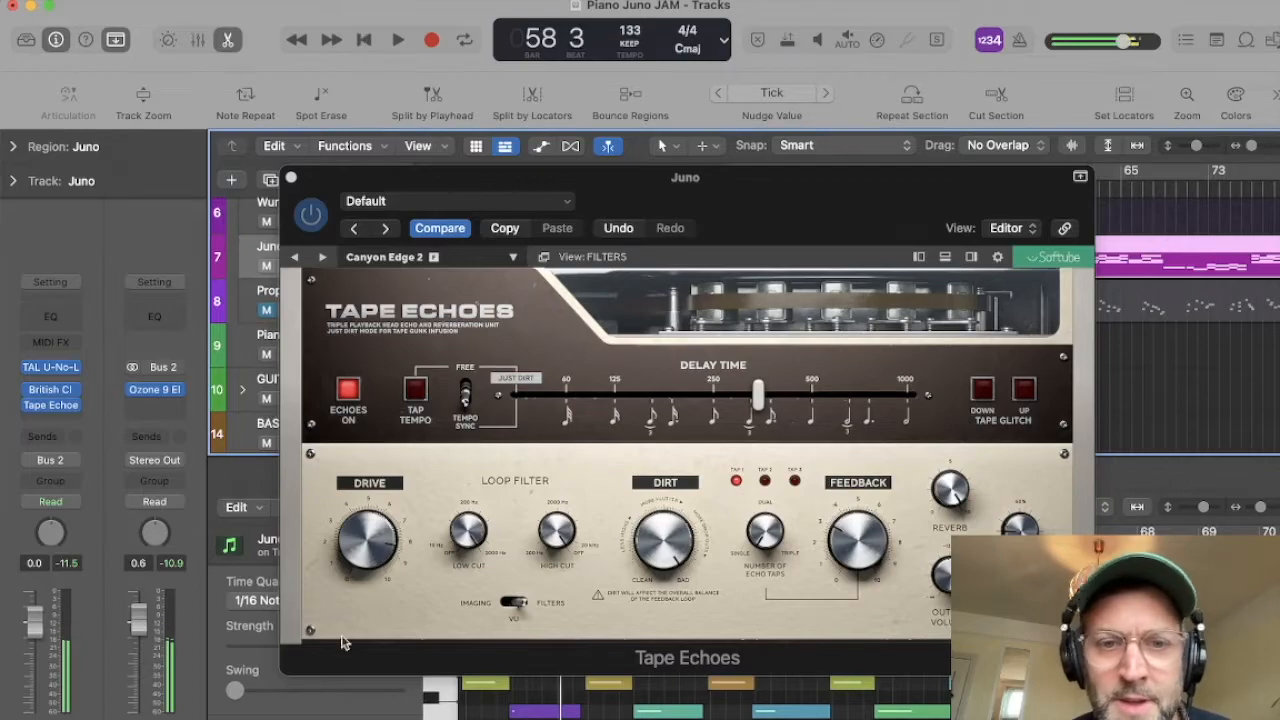
Step: Load the Dub Royale preset in Tape Echoes and play the track from bar 28, where the Juno region starts
click(392, 256)
mouse_move(430, 277)
click(640, 339)
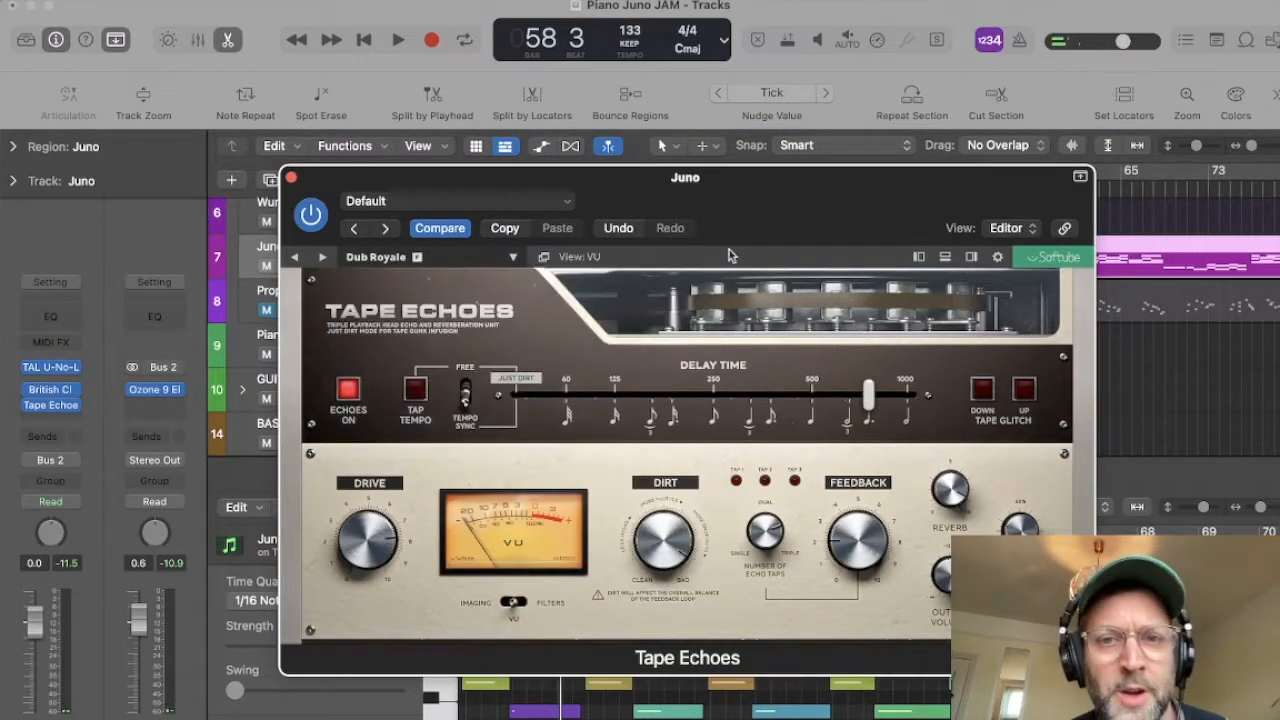
drag(851, 176, 858, 449)
click(715, 190)
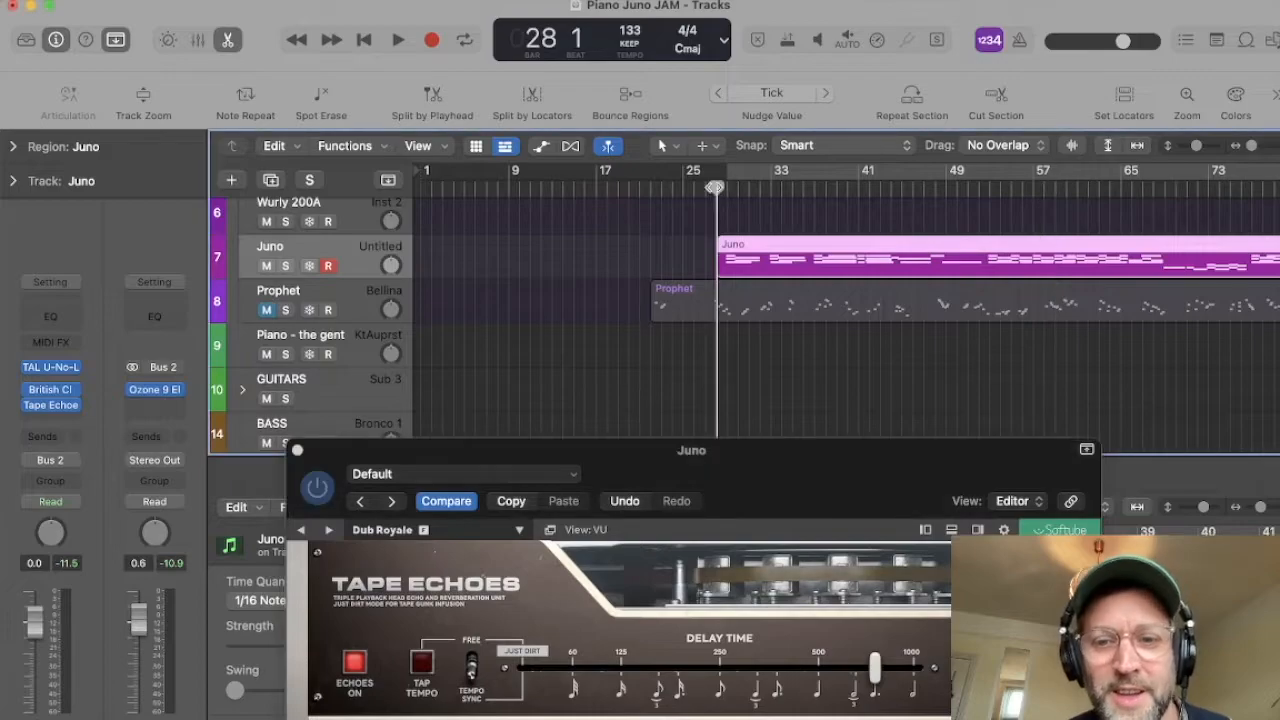
drag(870, 502, 714, 294)
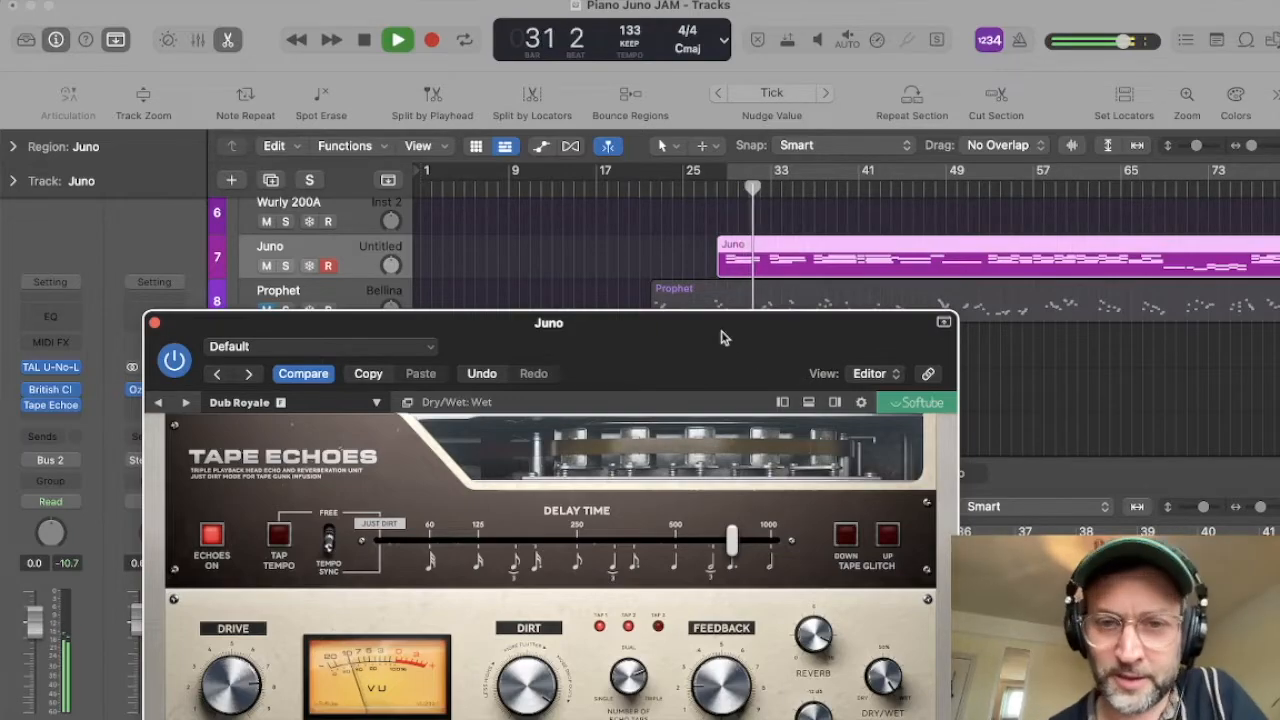
Step: Reduce the Dry/Wet mix of the Dub Royale preset to 40% during playback, and stop
drag(723, 334, 680, 254)
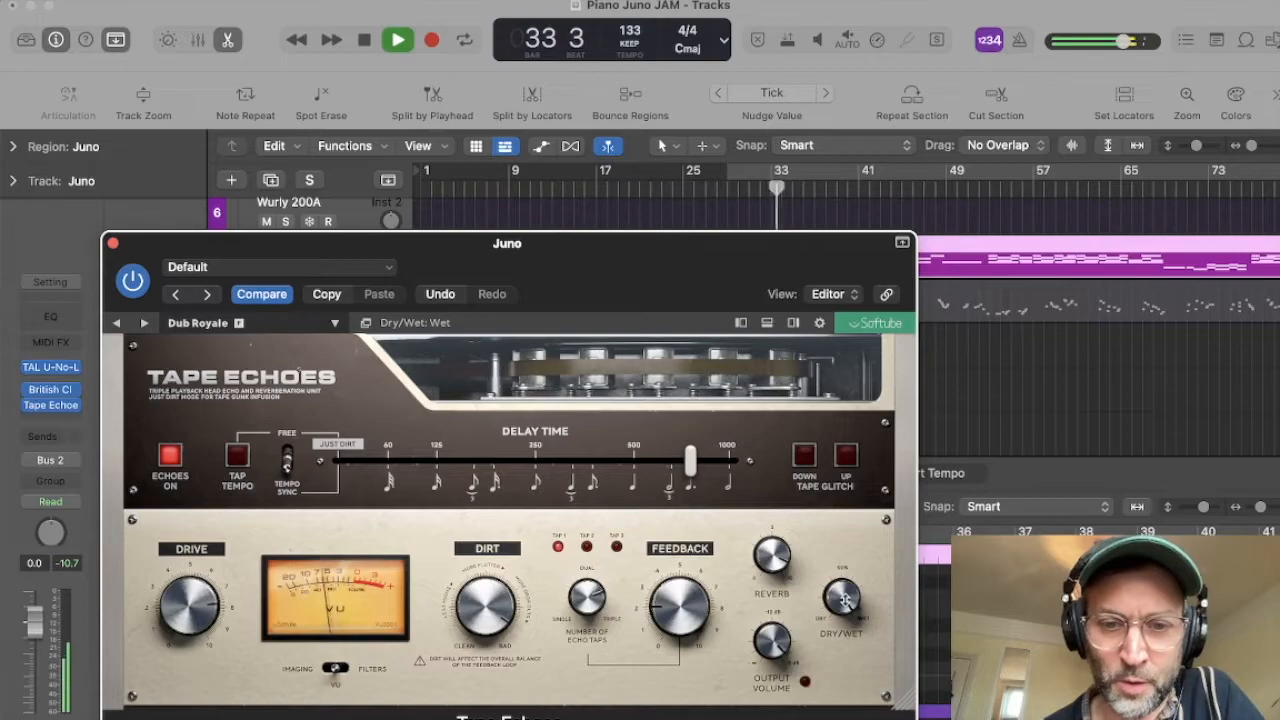
drag(845, 600, 845, 651)
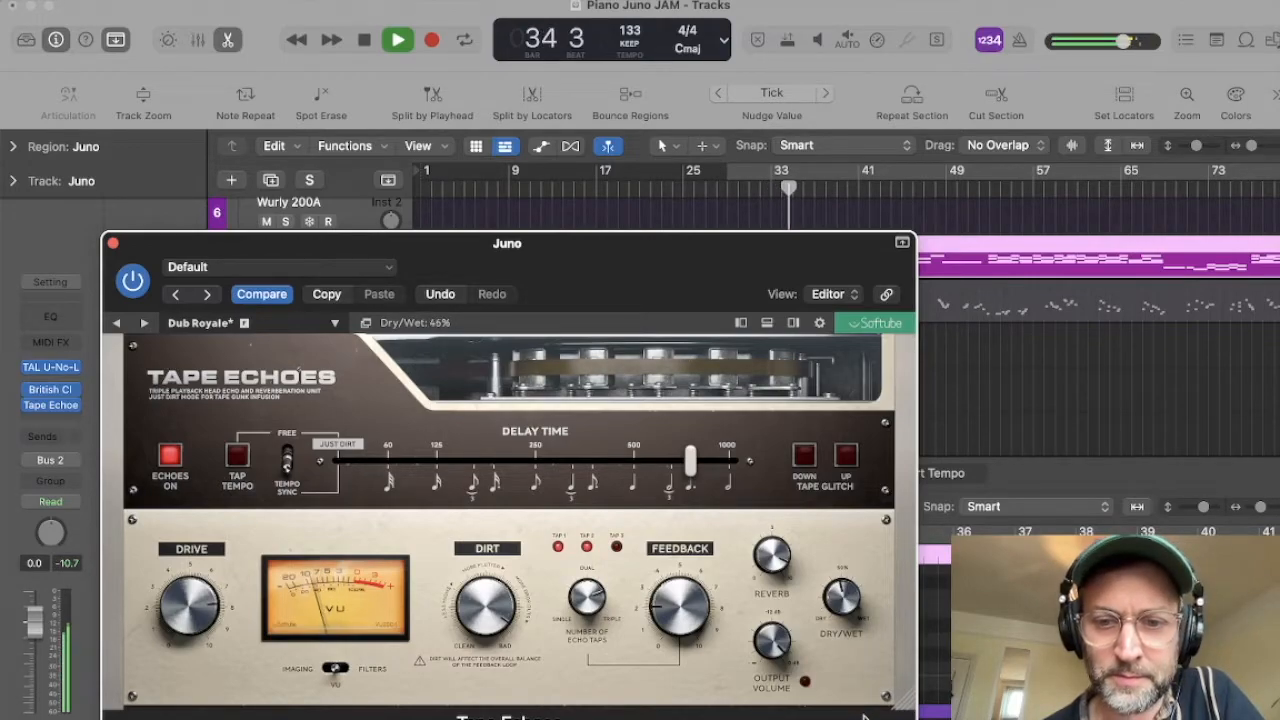
drag(612, 240, 817, 314)
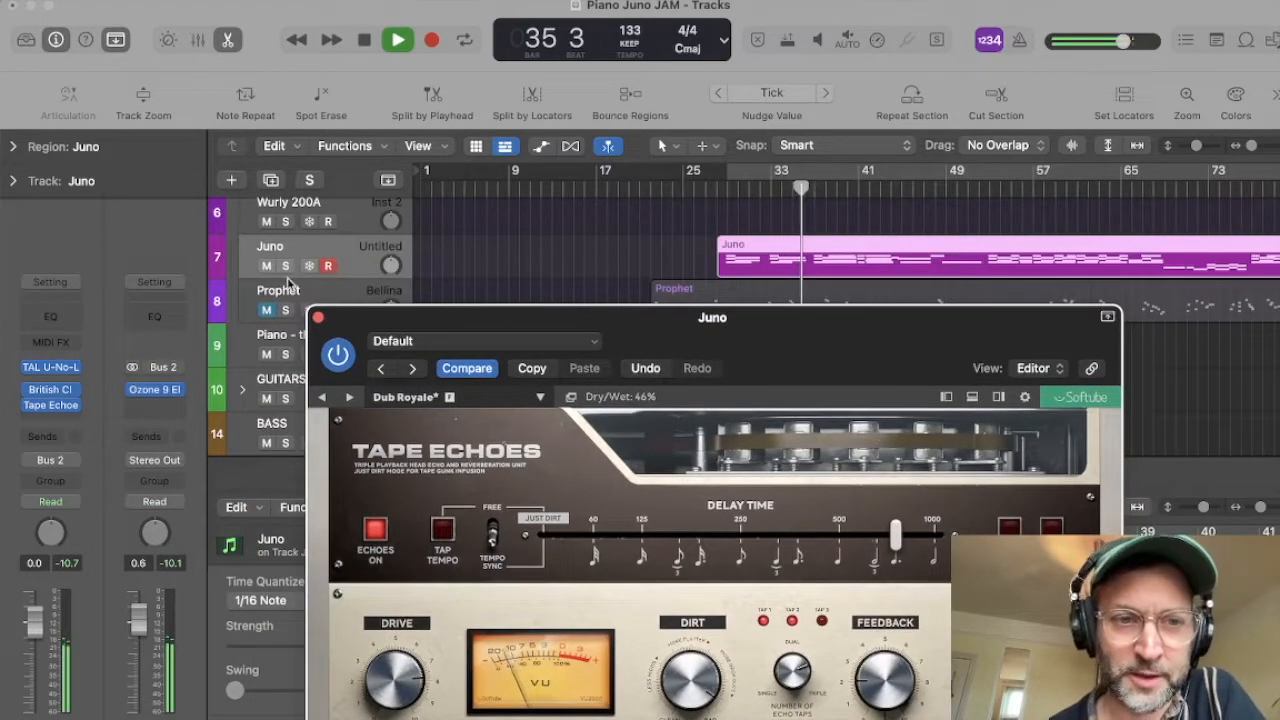
key(XF86AudioRaiseVolume)
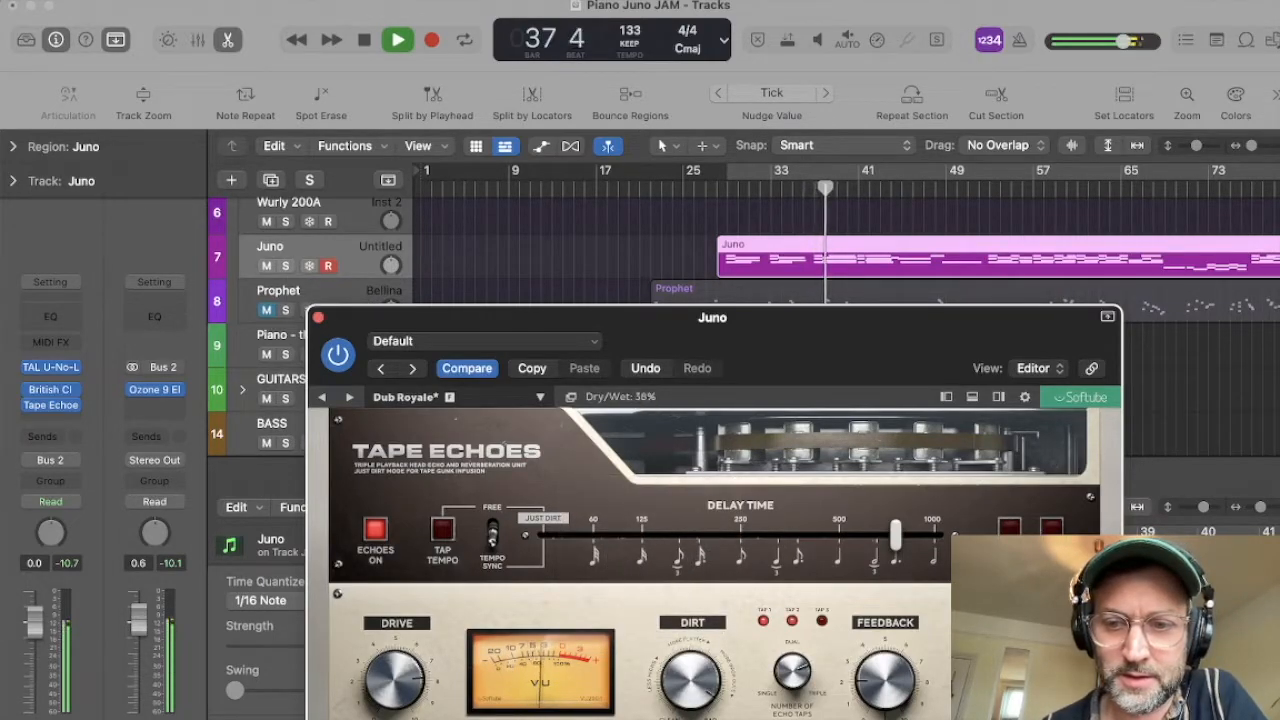
drag(1035, 680, 1035, 672)
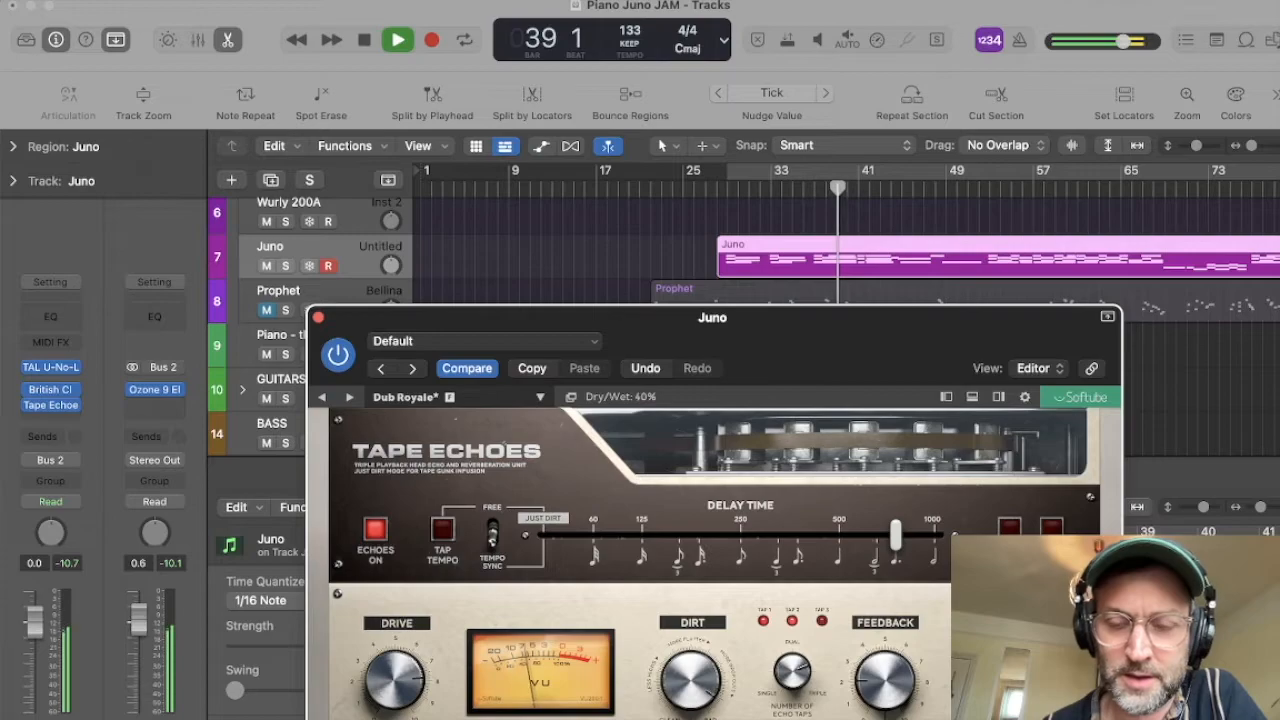
key(space)
Step: Show the imaging controls in Tape Echoes and try the Echo Panorama knob during playback, leaving it at Center, and stop
drag(614, 320, 572, 194)
click(465, 614)
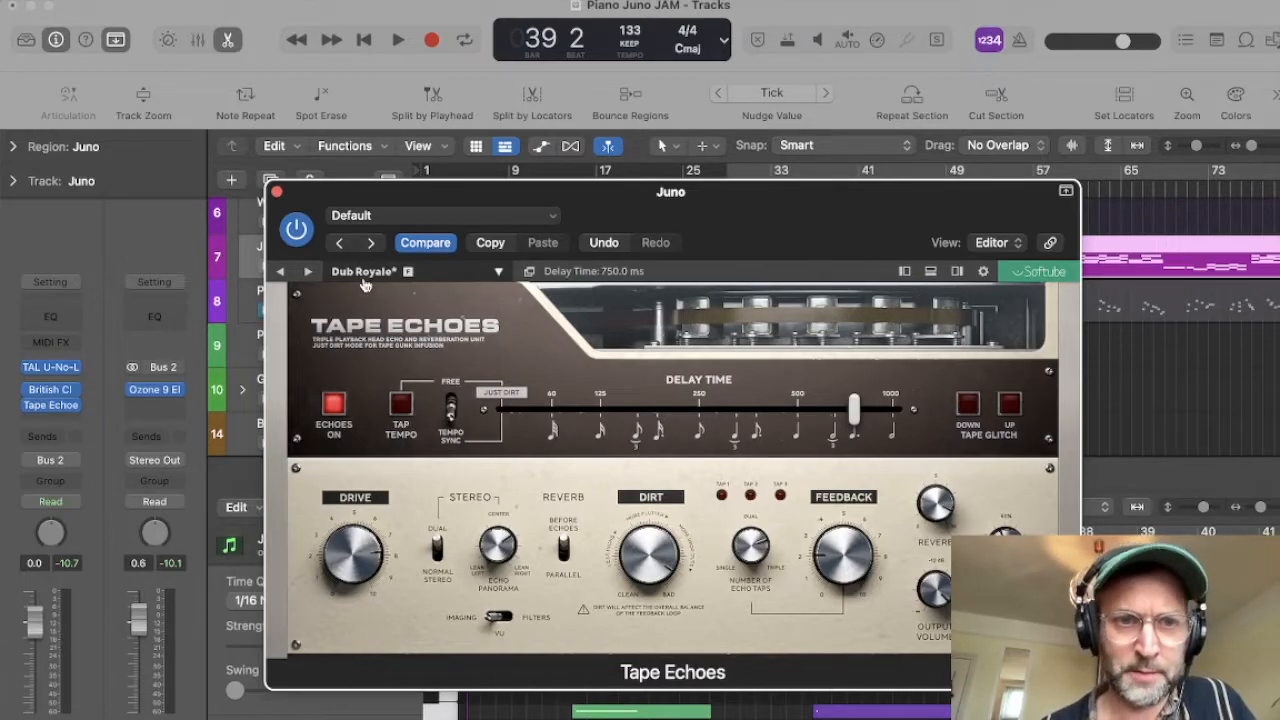
key(space)
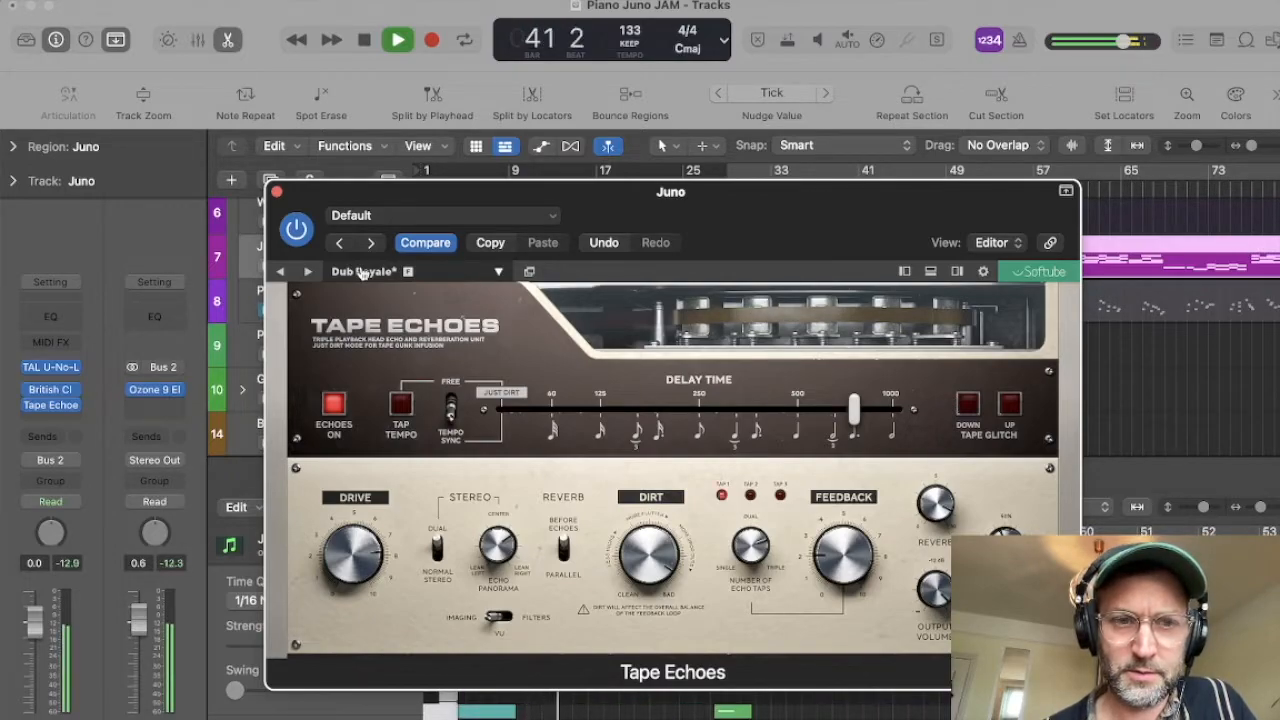
drag(497, 548, 495, 545)
drag(497, 597, 493, 580)
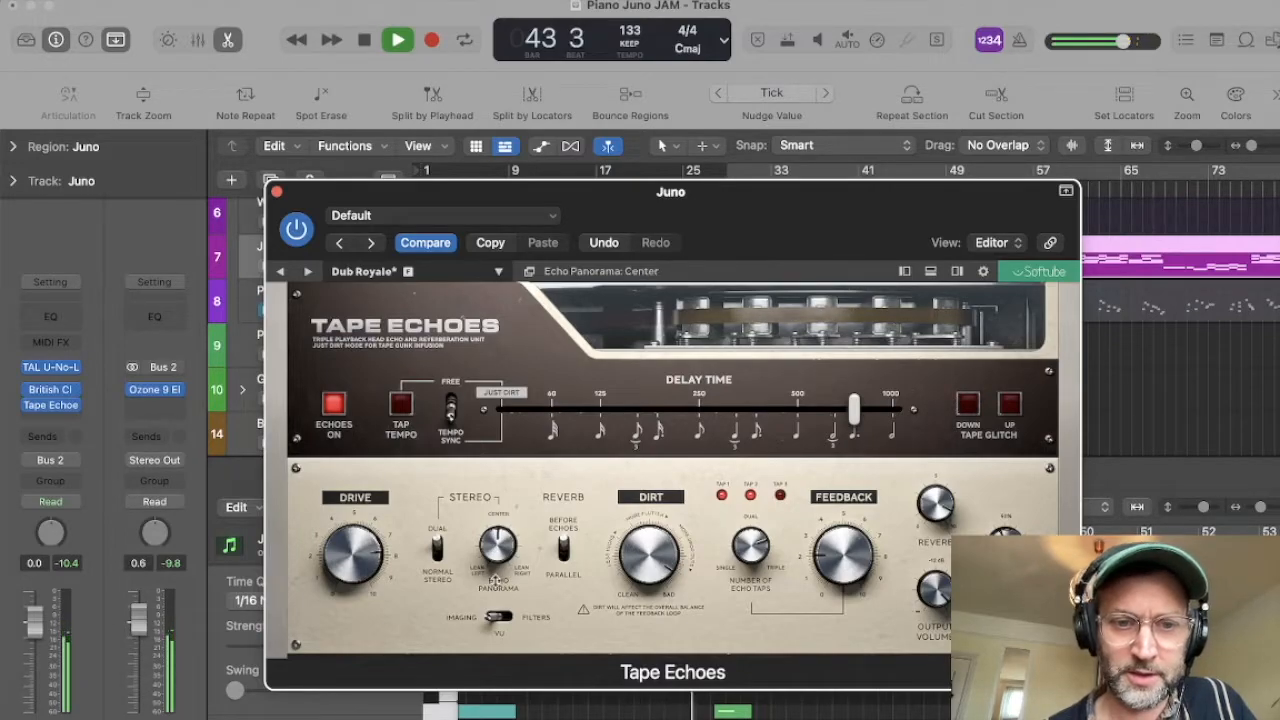
key(space)
Step: Load the Ellinors Iron Ore preset and play the Juno from its region start, first soloed and finally unsoloed within the mix
click(367, 274)
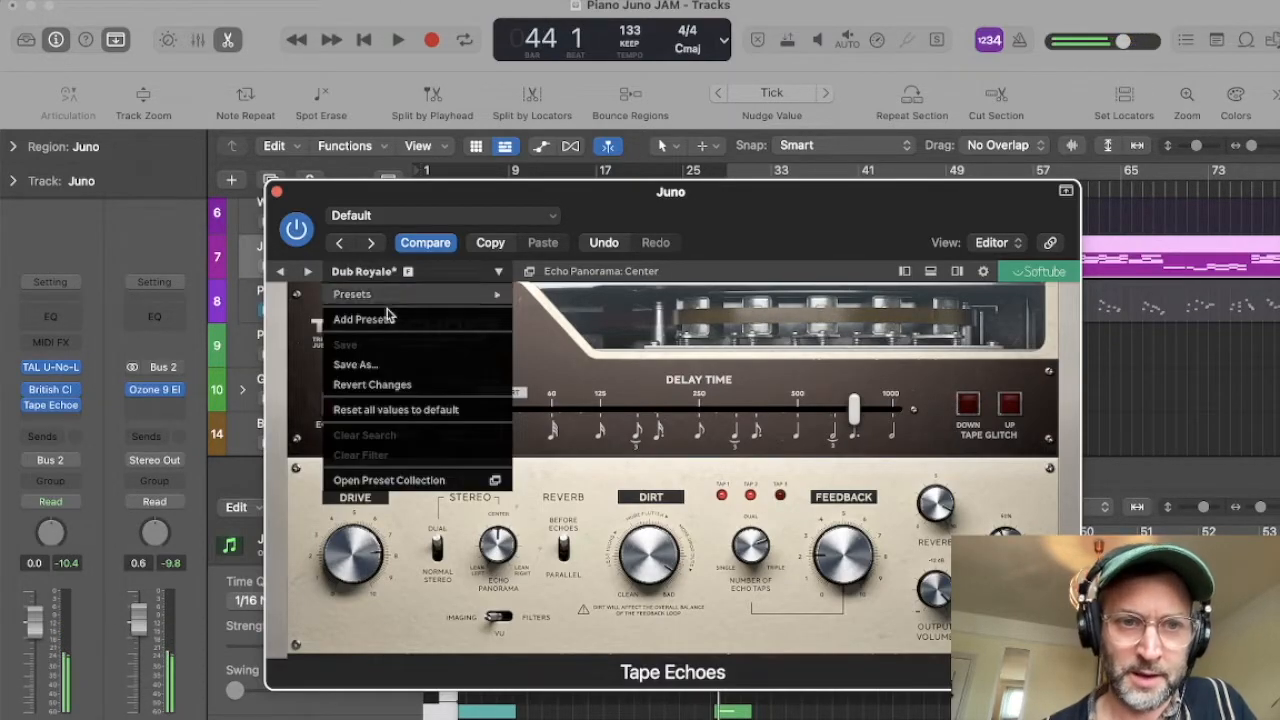
mouse_move(391, 294)
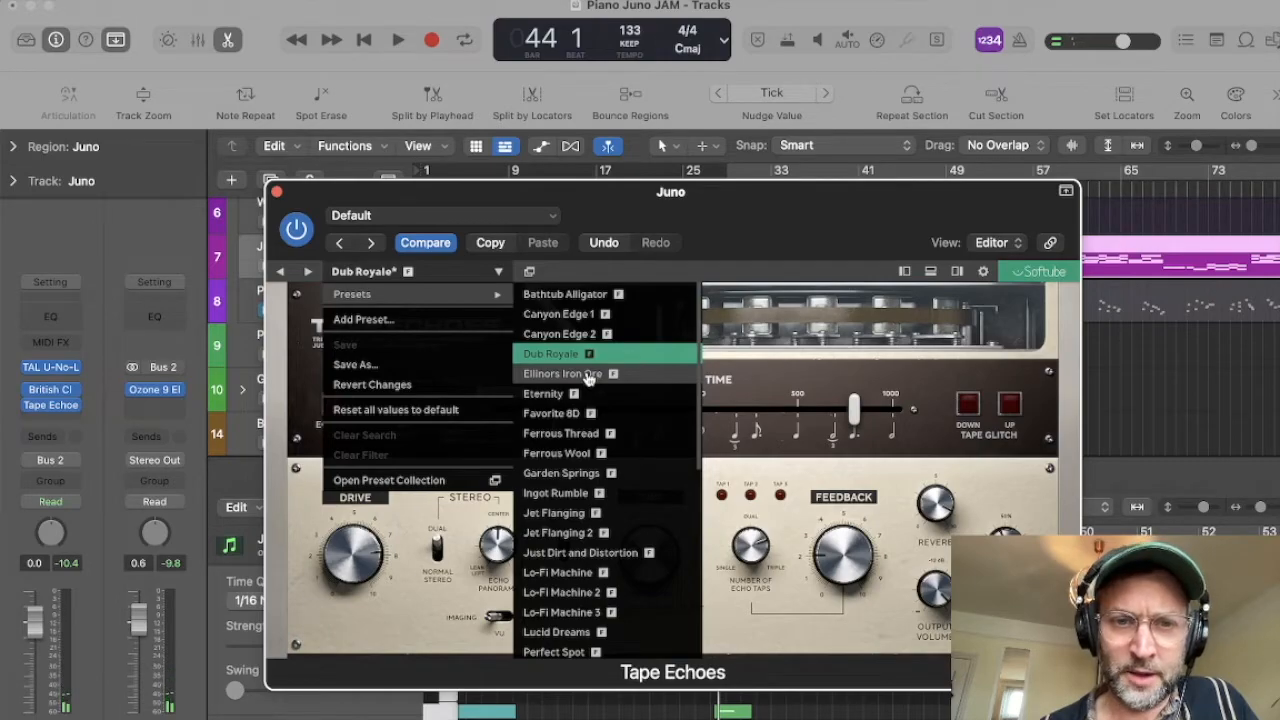
click(563, 374)
drag(826, 349, 712, 243)
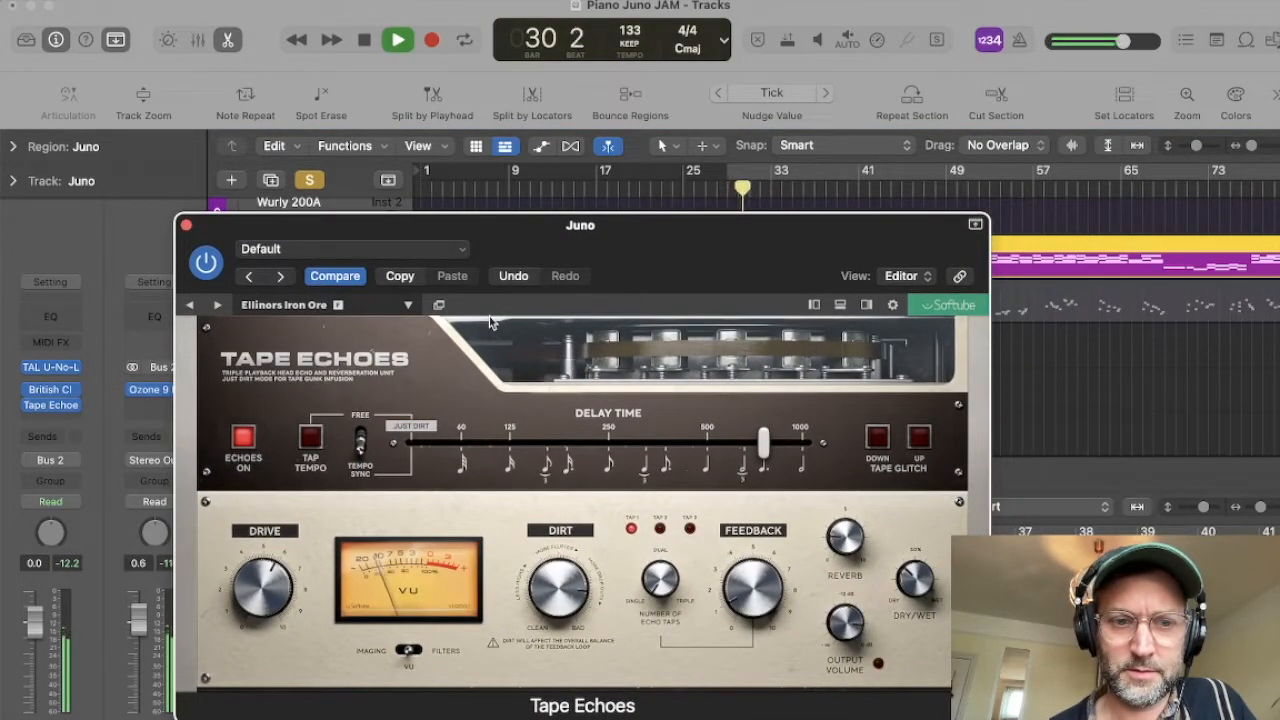
drag(288, 230, 441, 253)
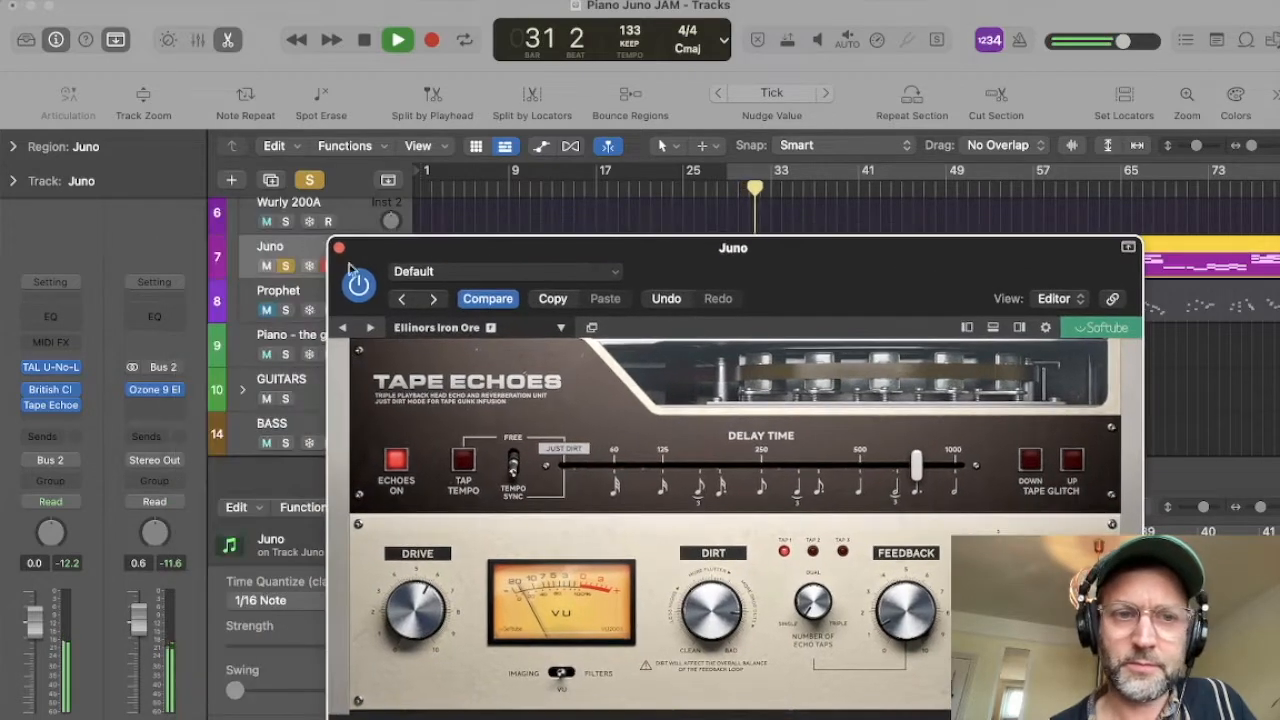
click(285, 266)
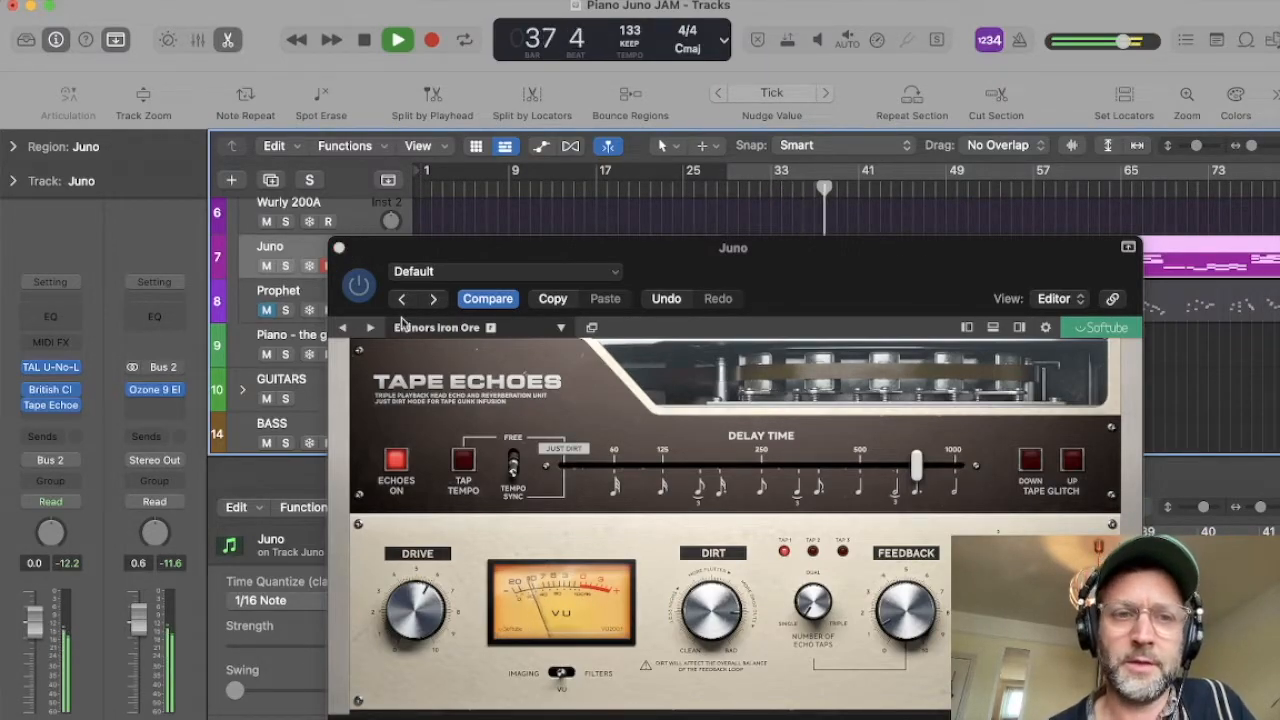
Step: Load the Eternity preset during playback, solo the Juno track to hear it alone, and stop
click(440, 327)
mouse_move(460, 352)
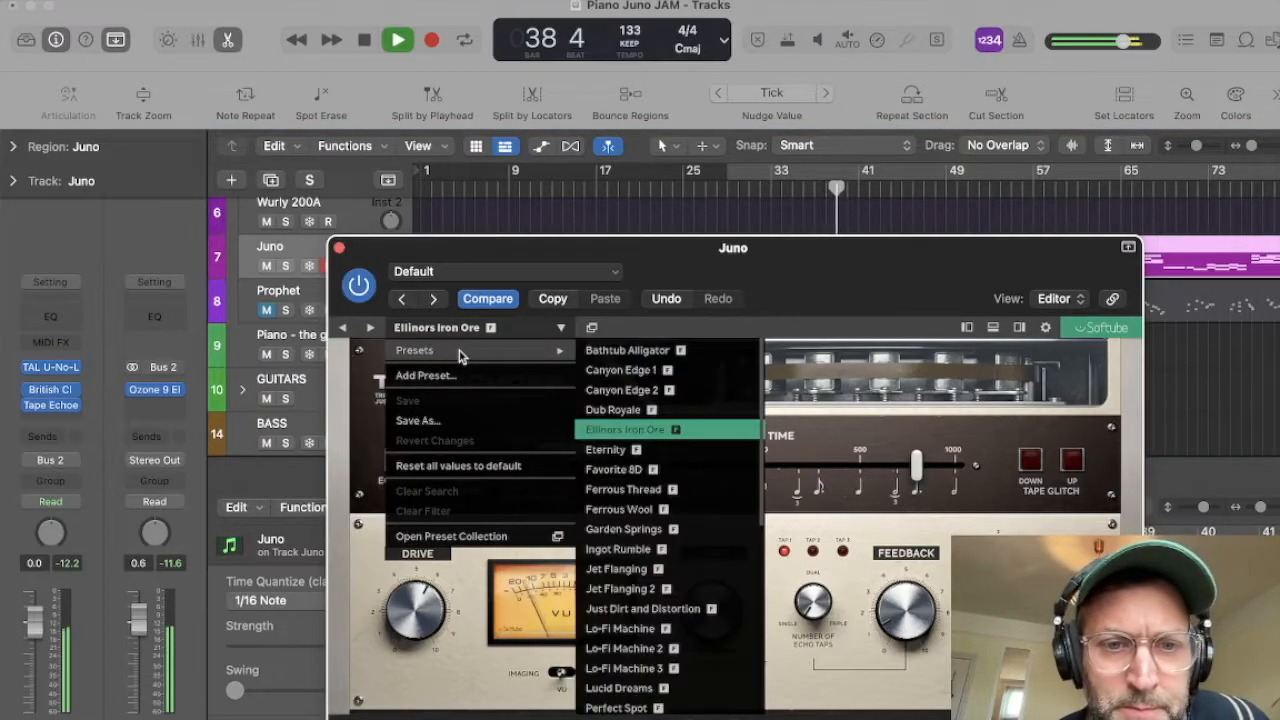
click(610, 449)
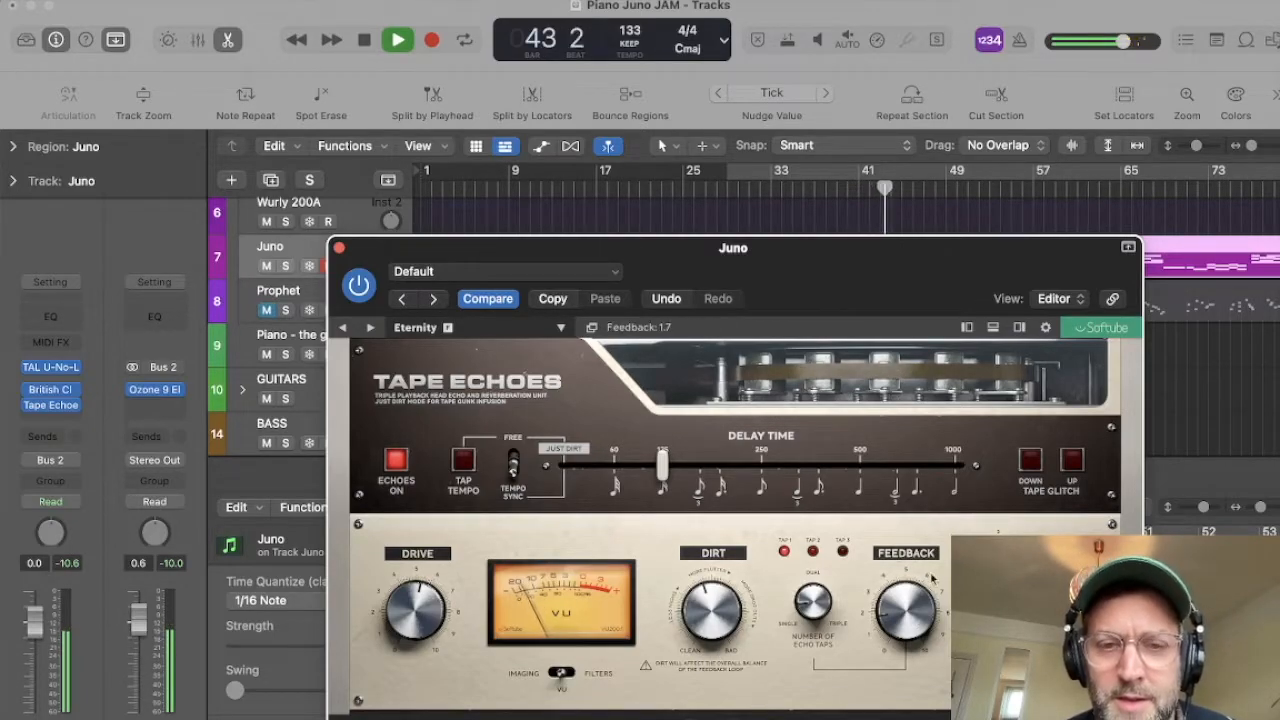
click(64, 719)
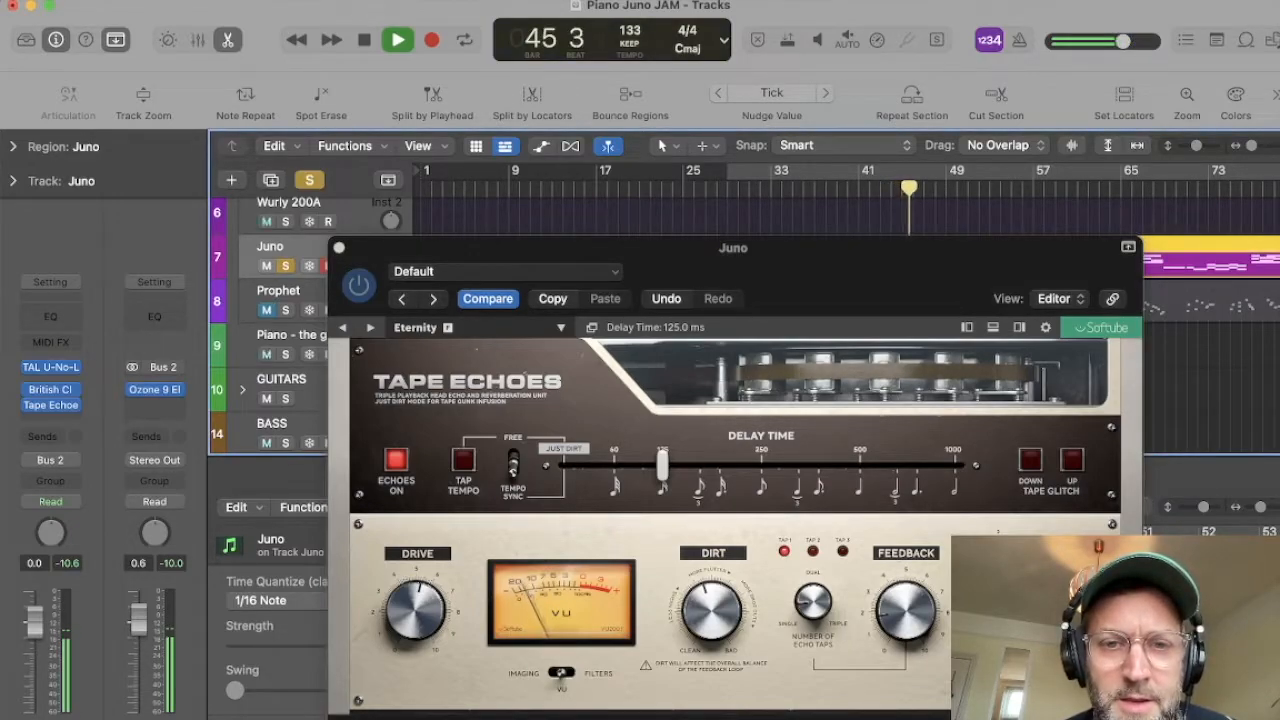
key(space)
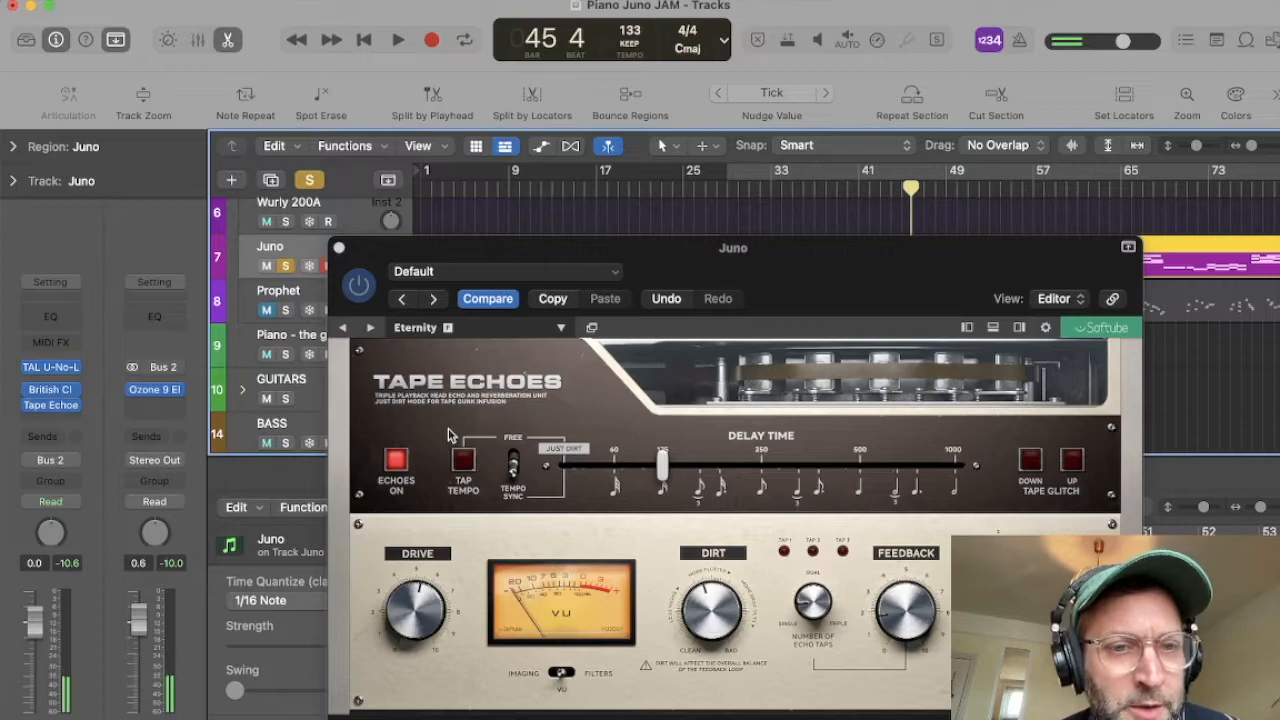
Step: Load the Favorite 8D preset and play the soloed Juno from near the start of its region
click(416, 328)
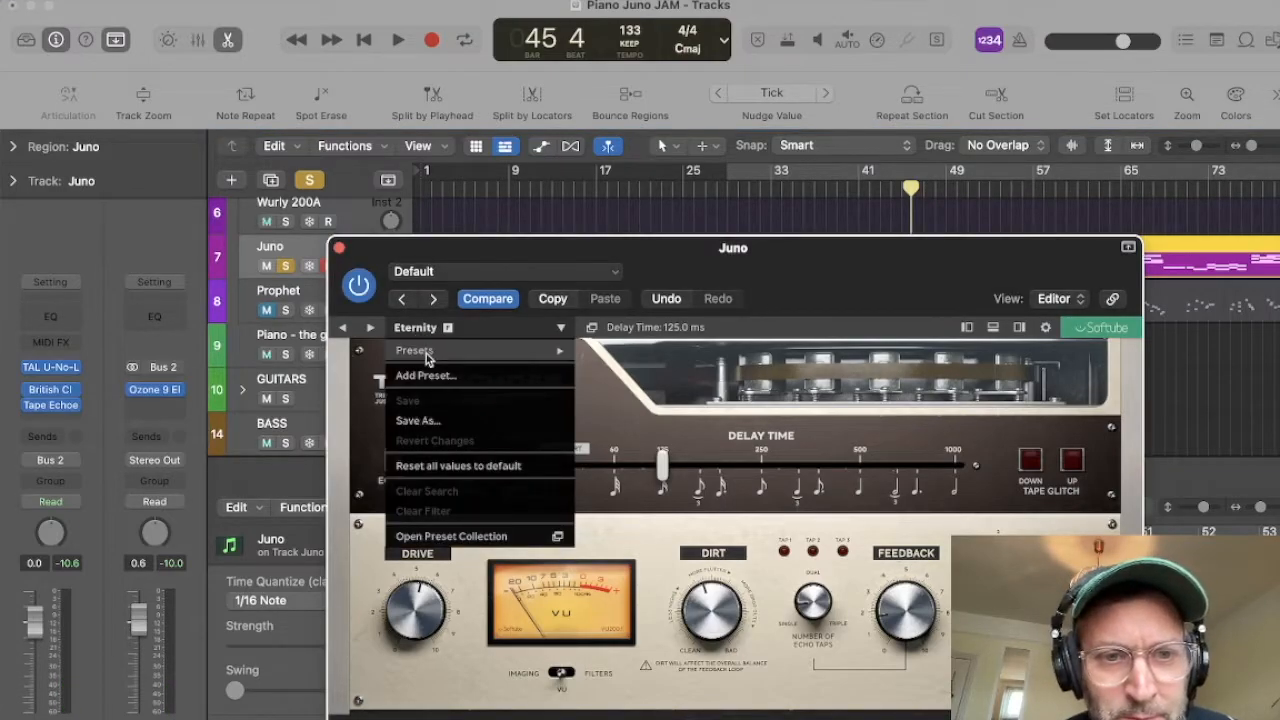
mouse_move(430, 350)
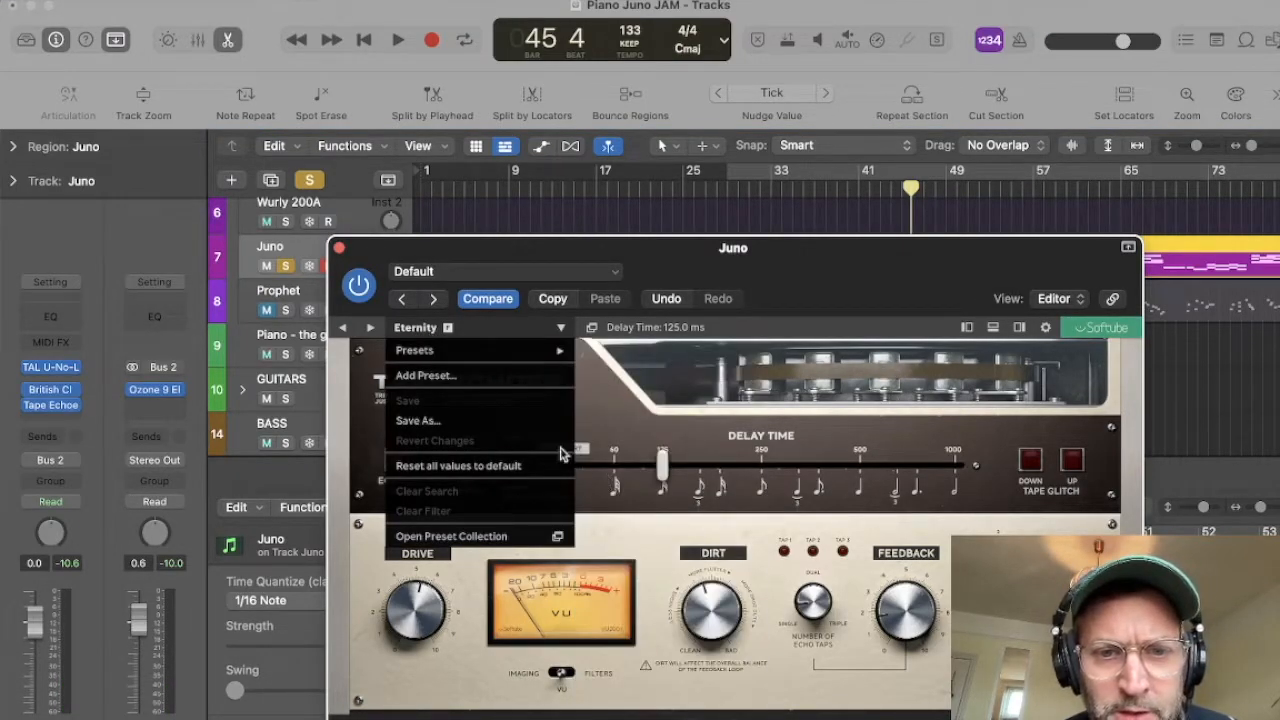
click(618, 469)
key(space)
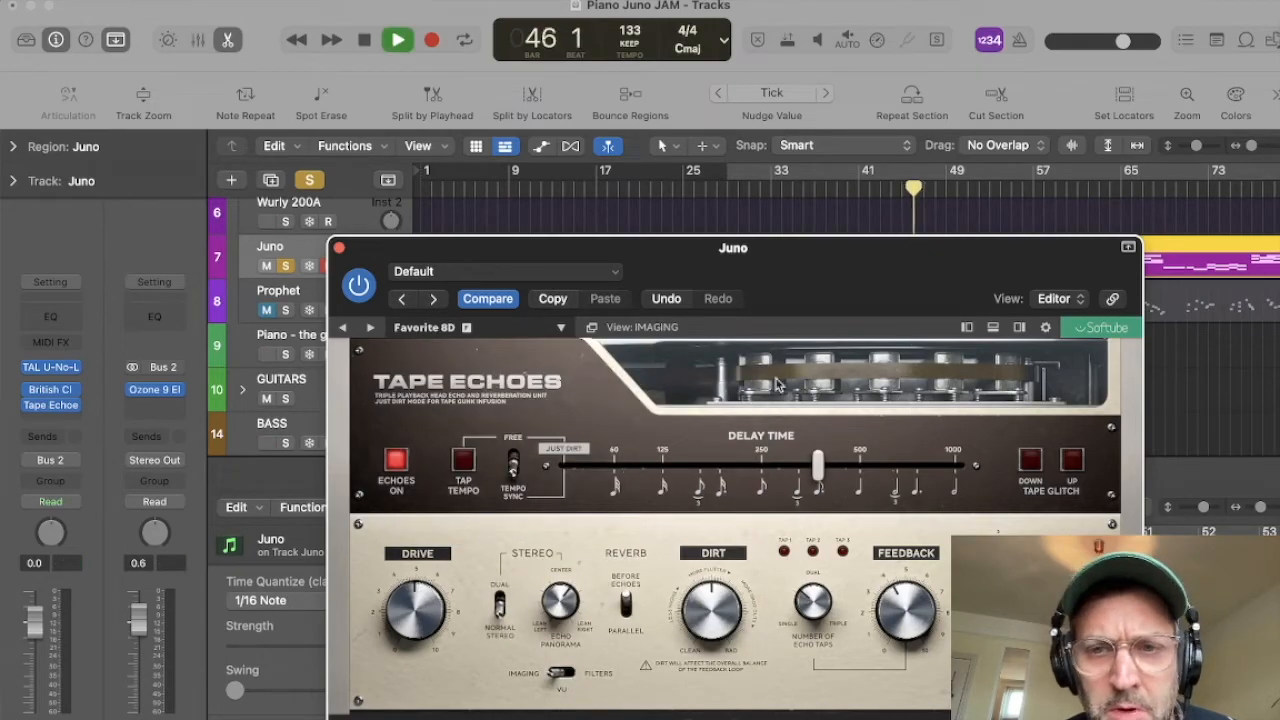
drag(794, 247, 763, 294)
click(731, 188)
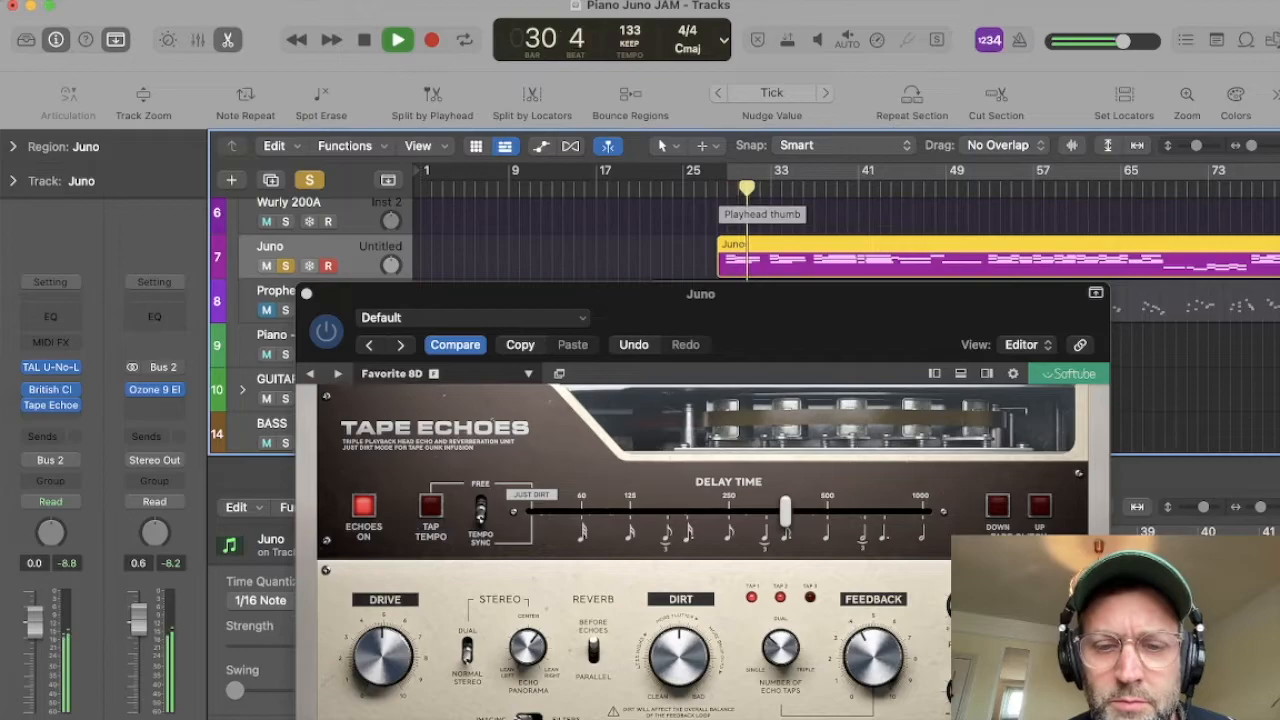
Step: Try Favorite 8D fully wet, set Dry/Wet to 52%, and unsolo the Juno track to hear it in the mix
drag(1027, 655, 1033, 528)
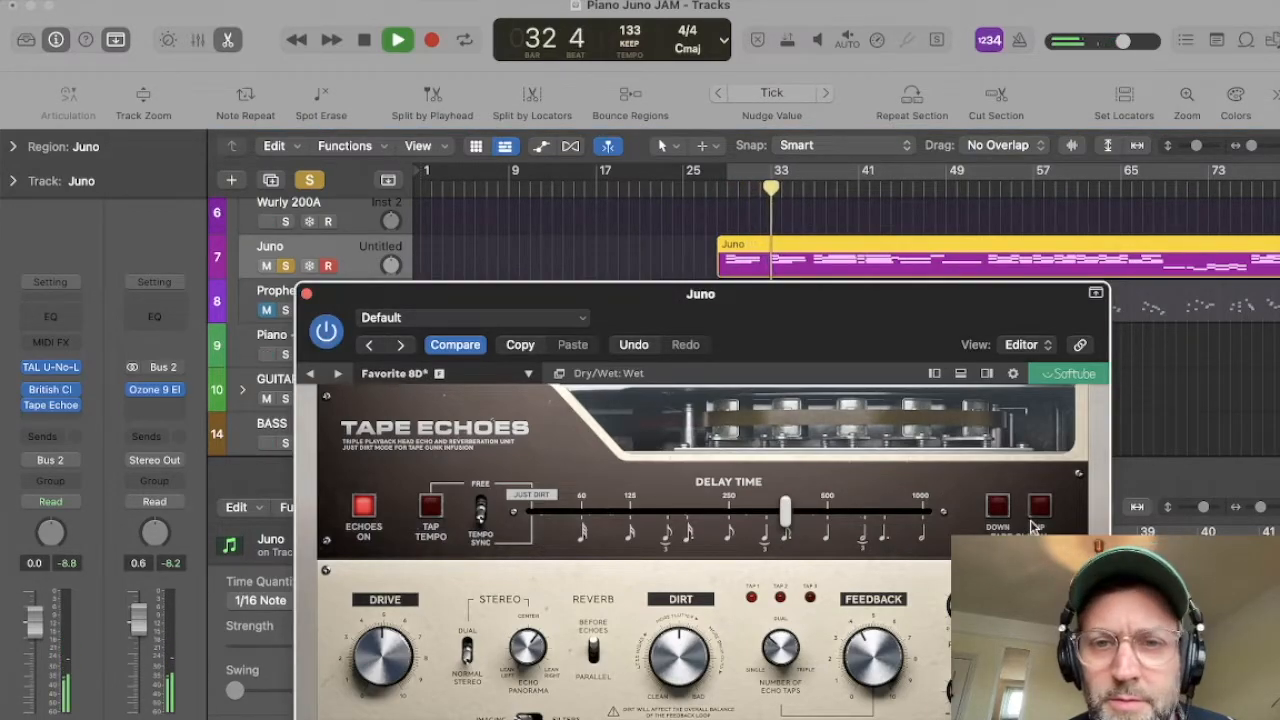
drag(1031, 522, 1029, 600)
click(285, 266)
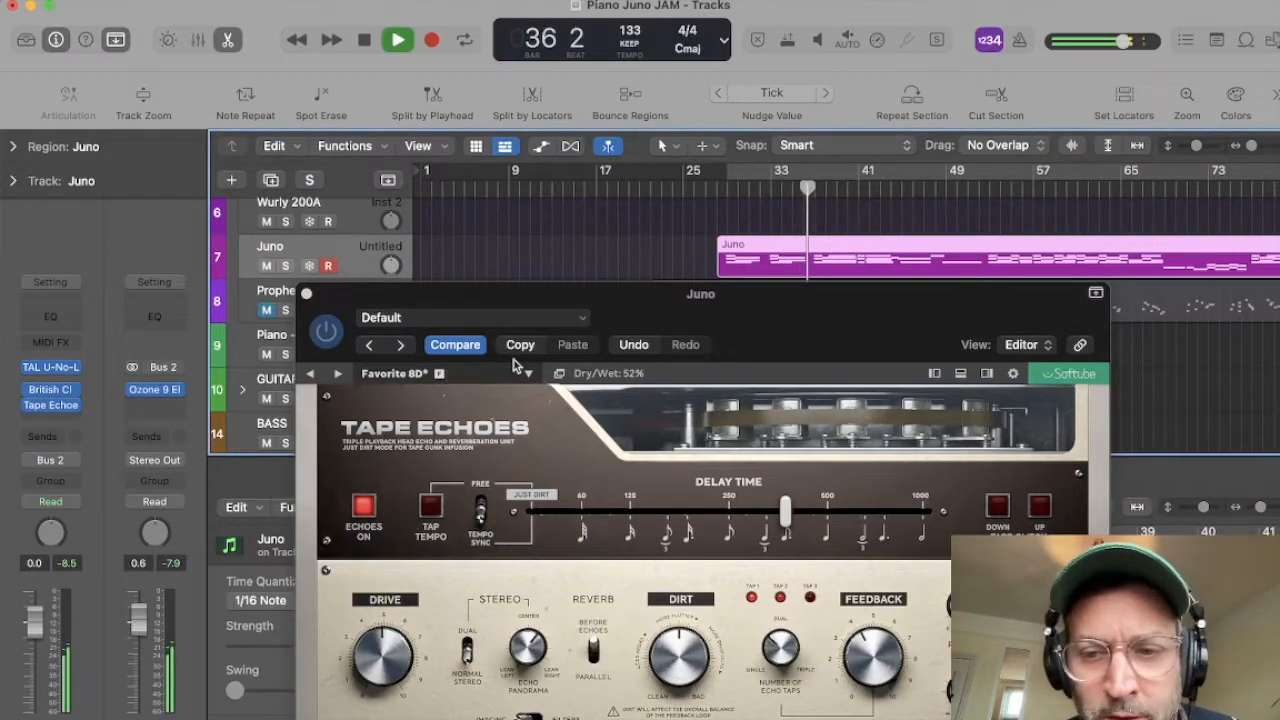
Step: Load the Ferrous Thread preset, stop playback, and set the Delay Time to the Just Dirt position at 1.5 ms
click(397, 375)
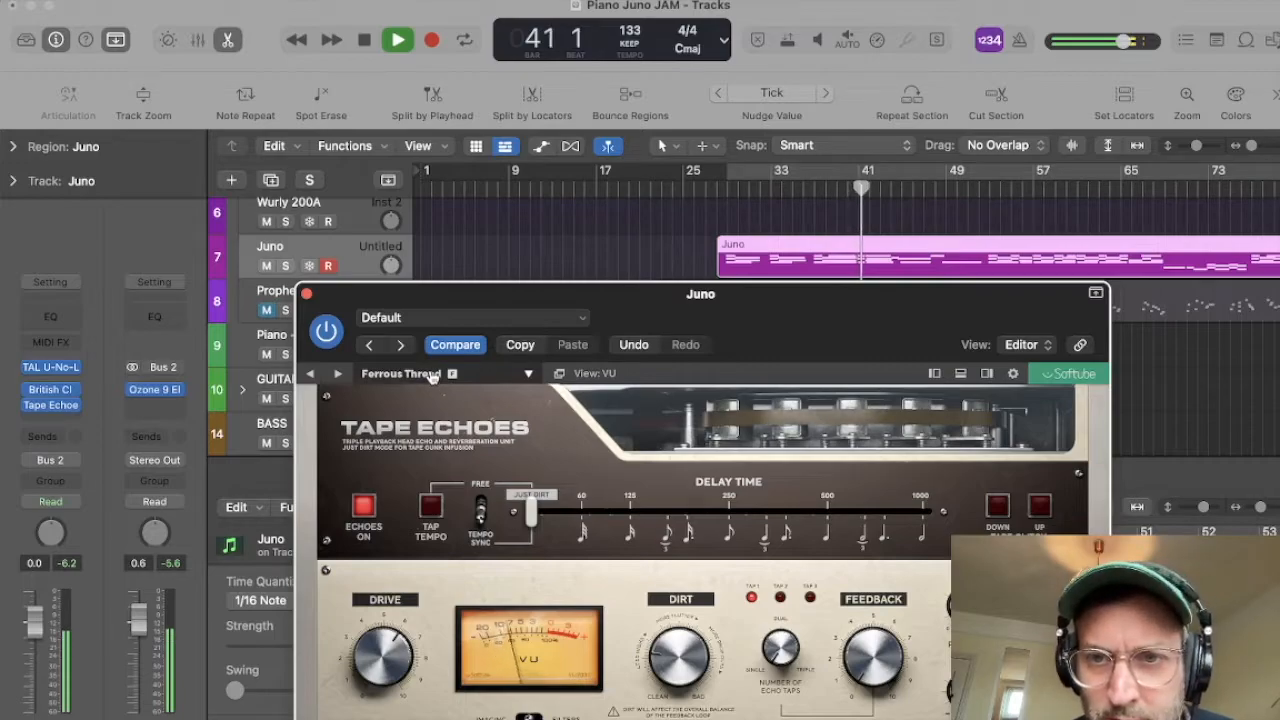
key(space)
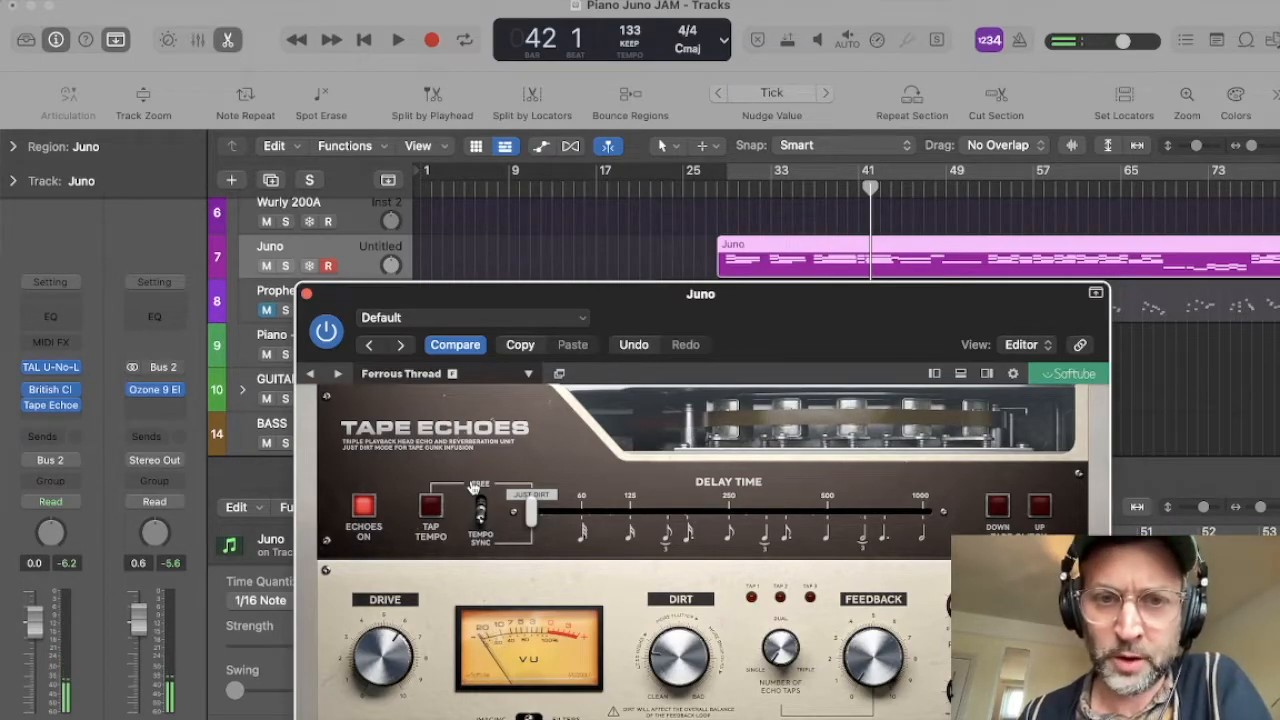
drag(628, 290, 563, 229)
drag(414, 425, 366, 440)
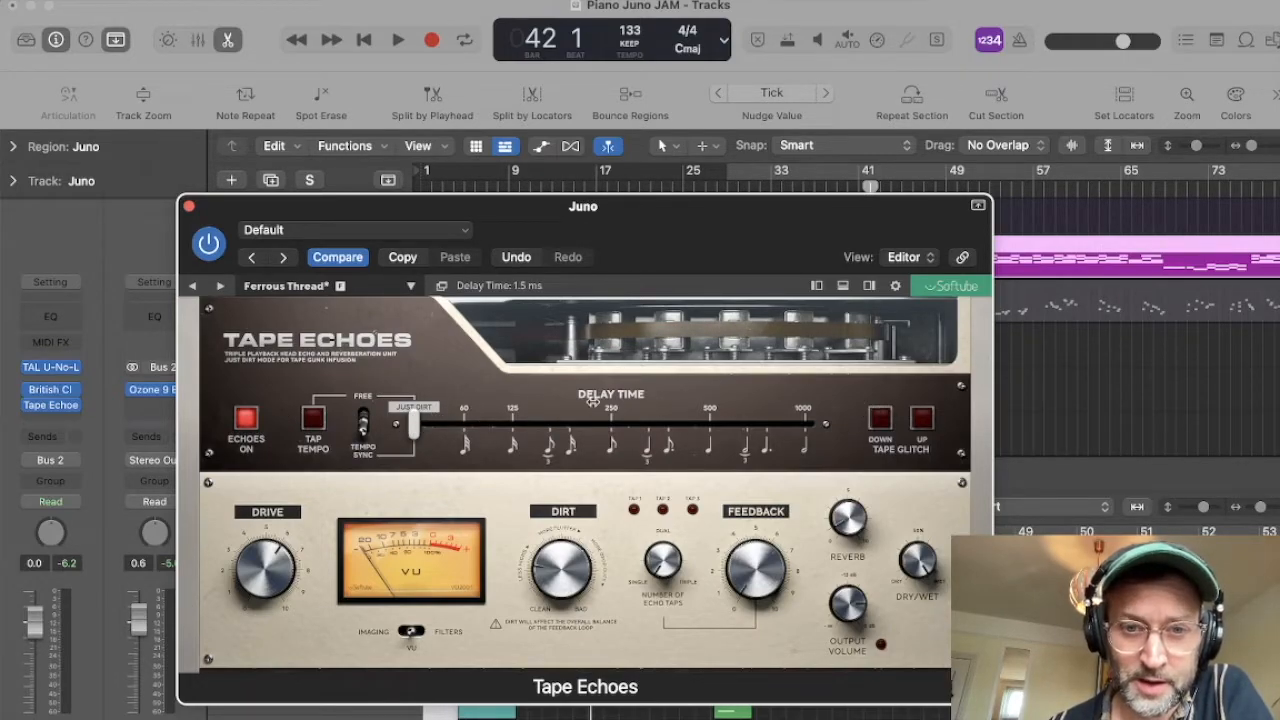
Step: Adjust Ferrous Thread's Drive to 7.1 and Dirt to 6.2 during playback, and stop
key(space)
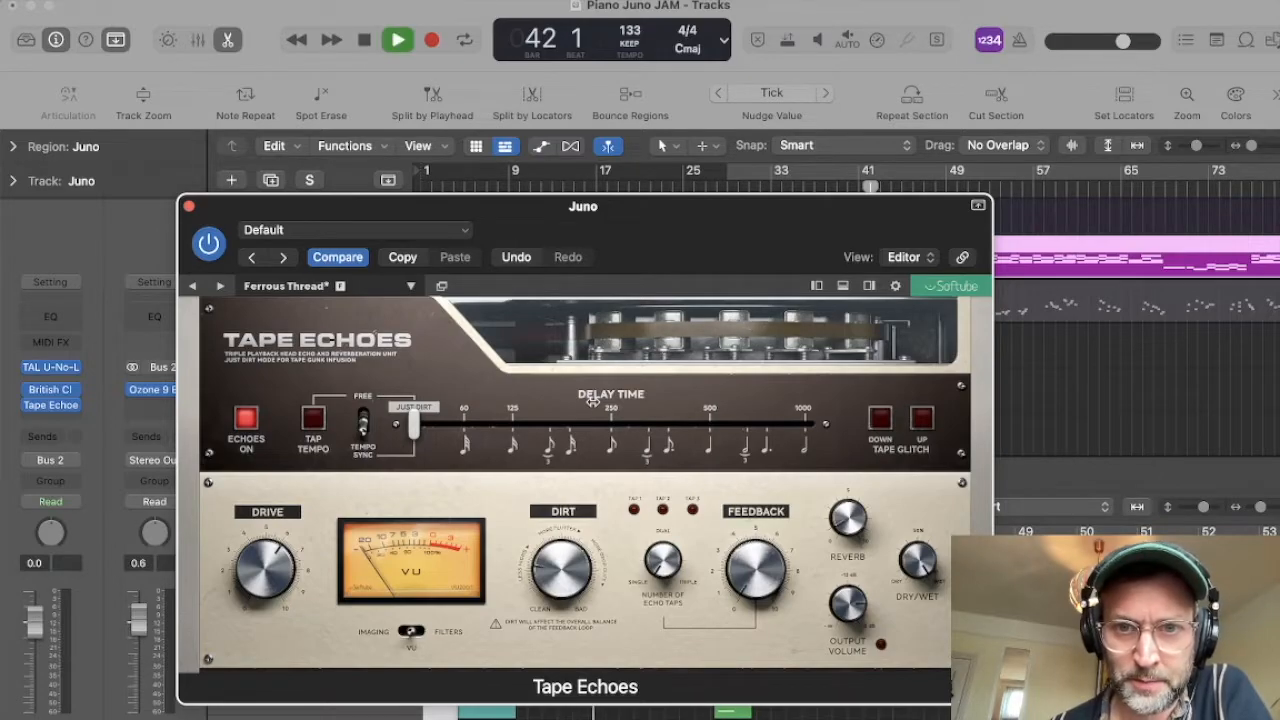
drag(804, 224, 826, 301)
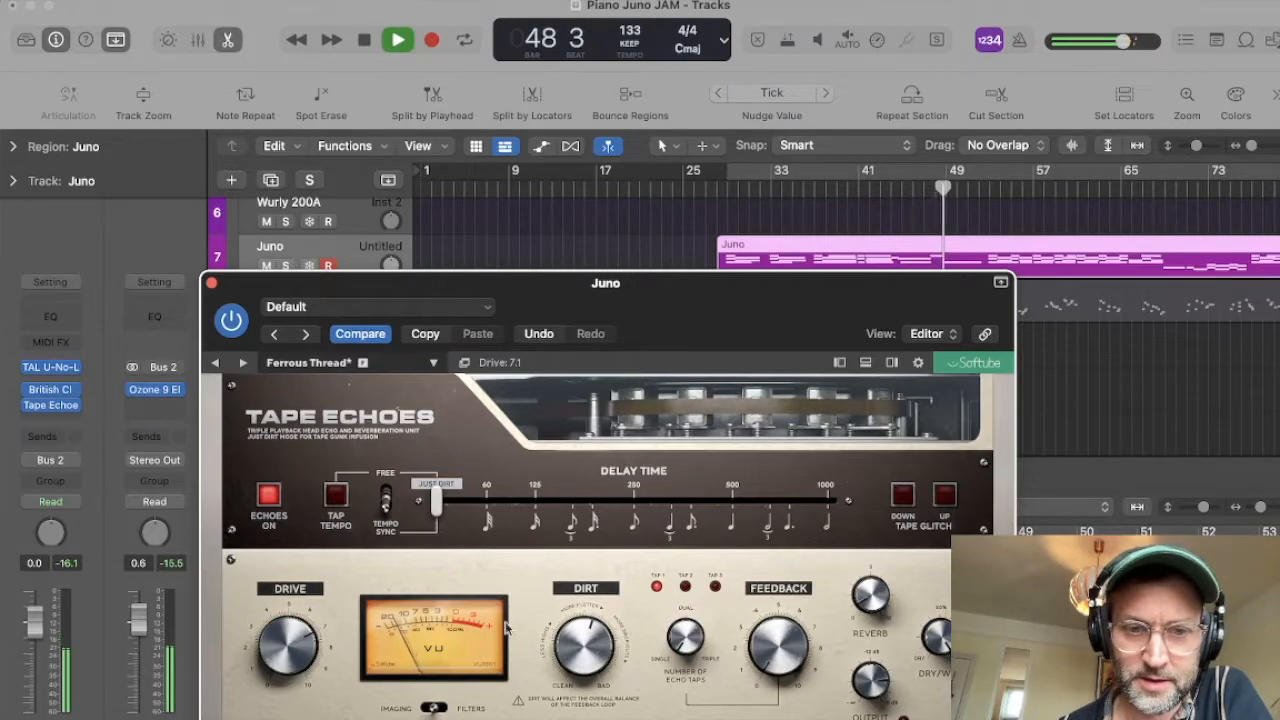
key(space)
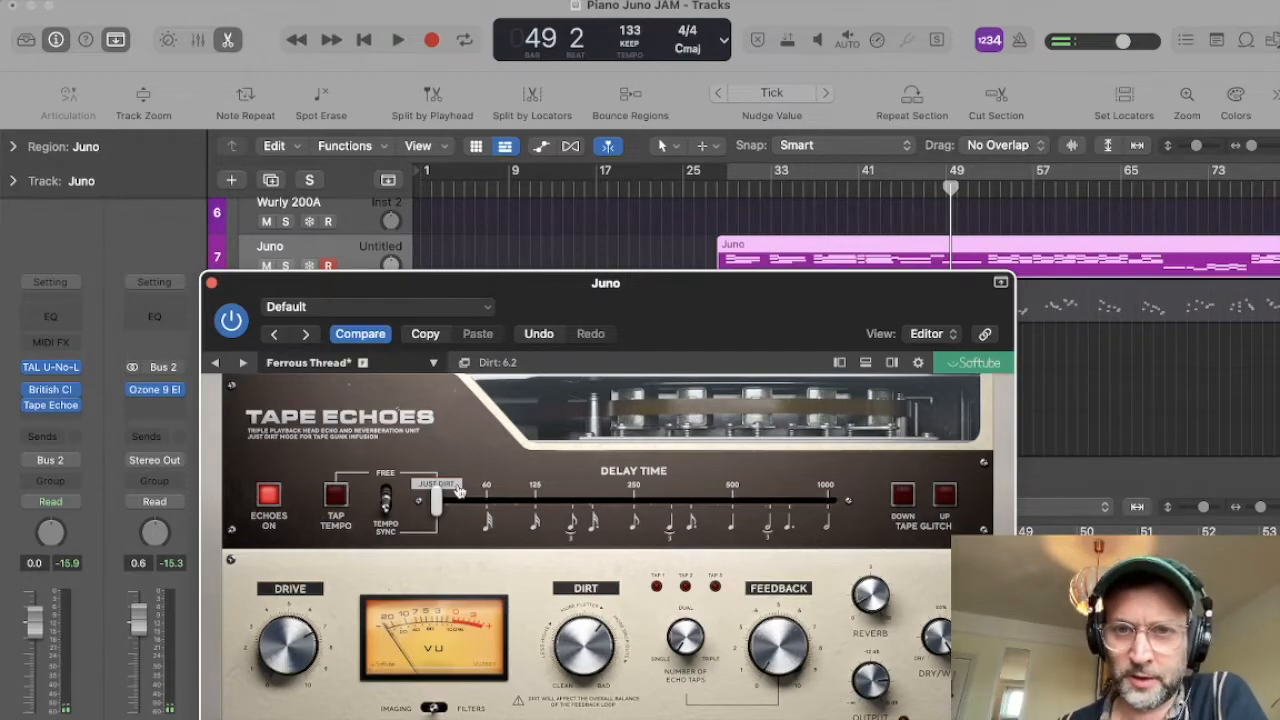
Step: Play from bar 28 with the Juno track soloed, toggle the Tape Echoes bypass to compare the sound, and stop
click(727, 184)
key(space)
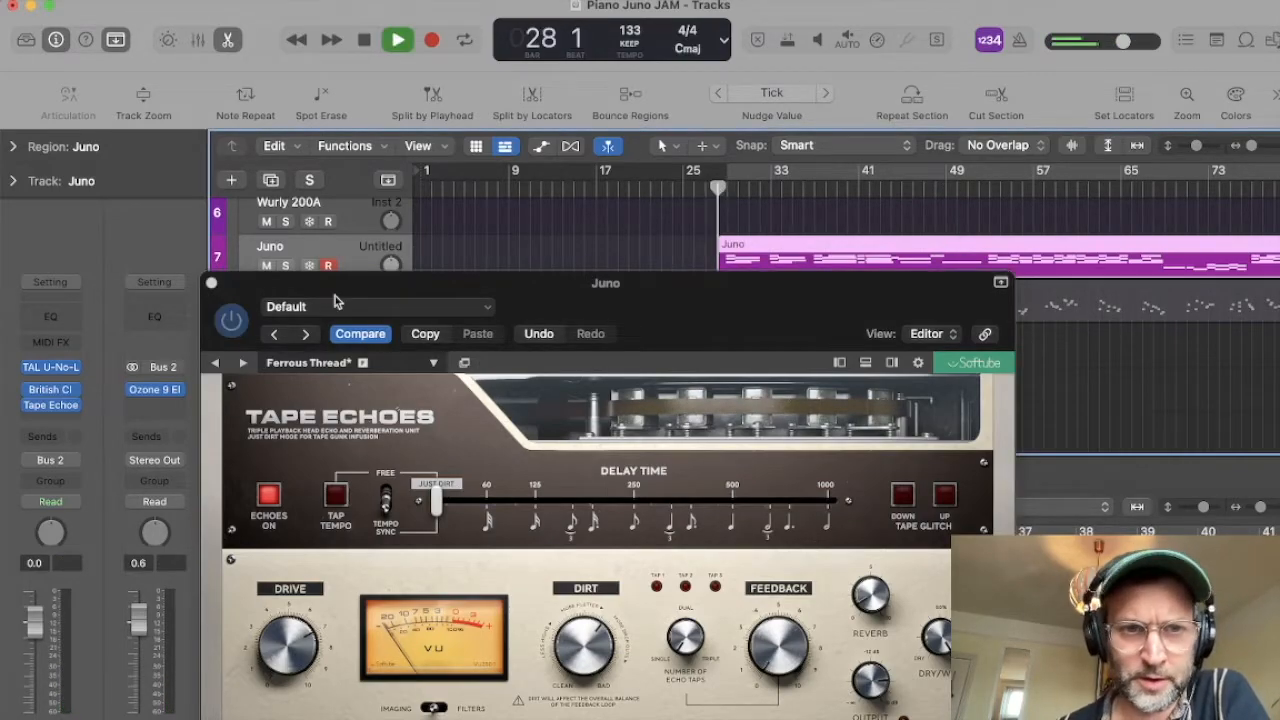
click(285, 265)
click(50, 405)
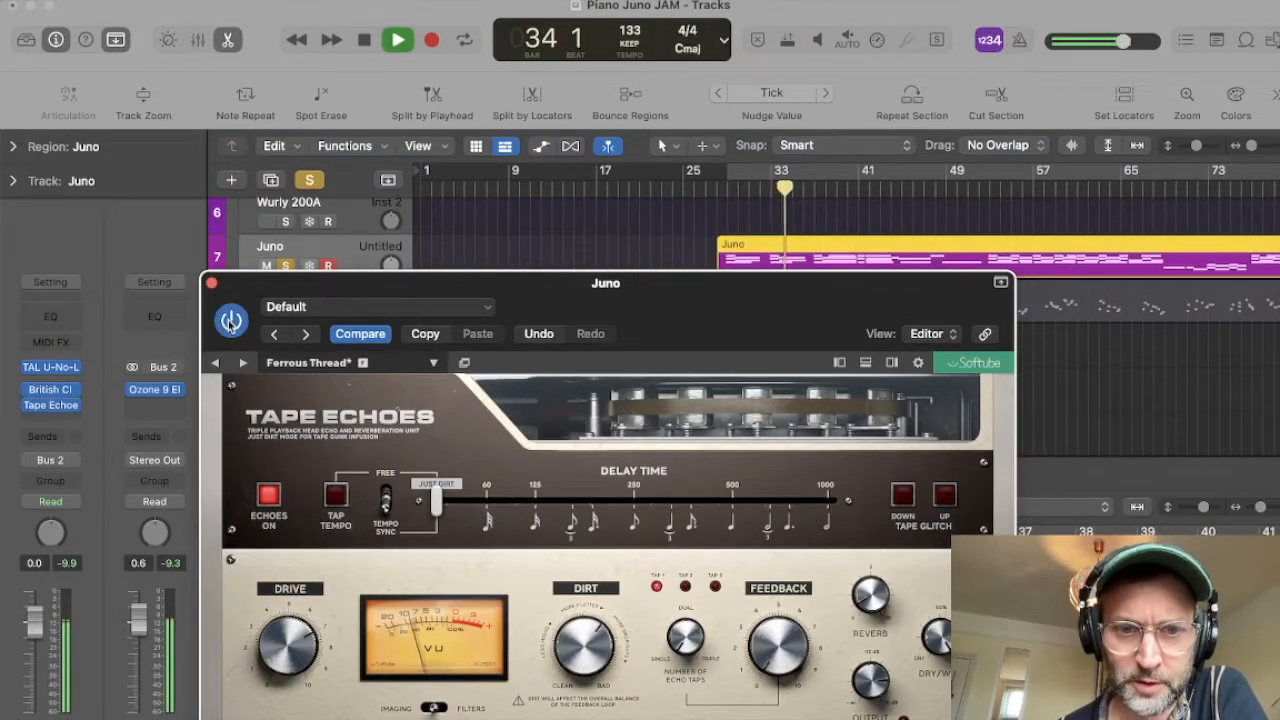
key(space)
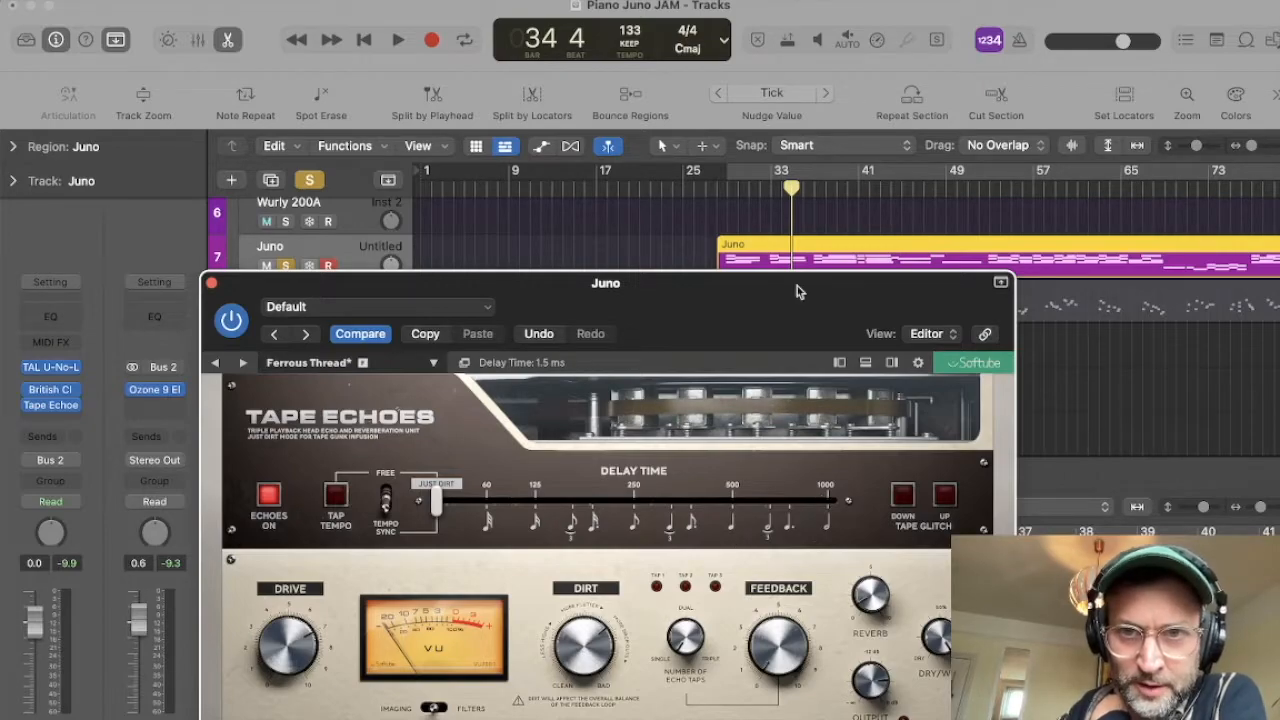
Step: Play the soloed Juno track from about bar 35 to hear the adjusted Ferrous Thread preset, and stop
click(806, 188)
key(space)
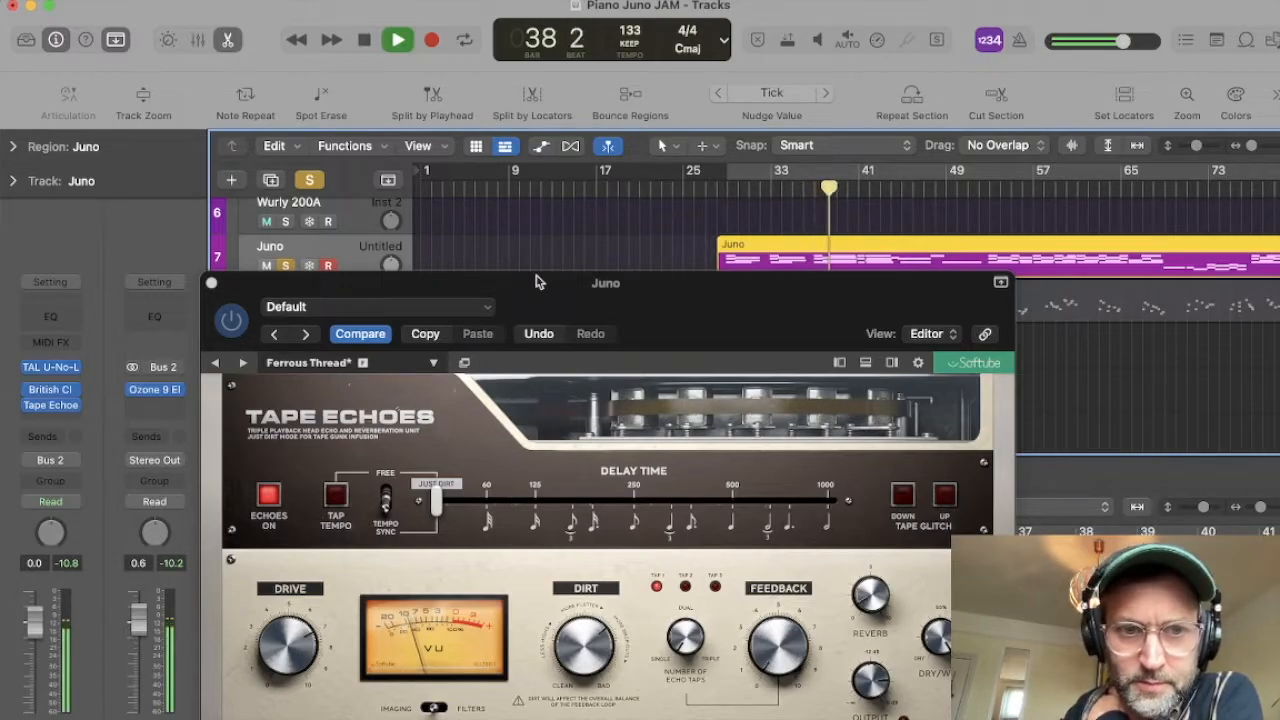
key(space)
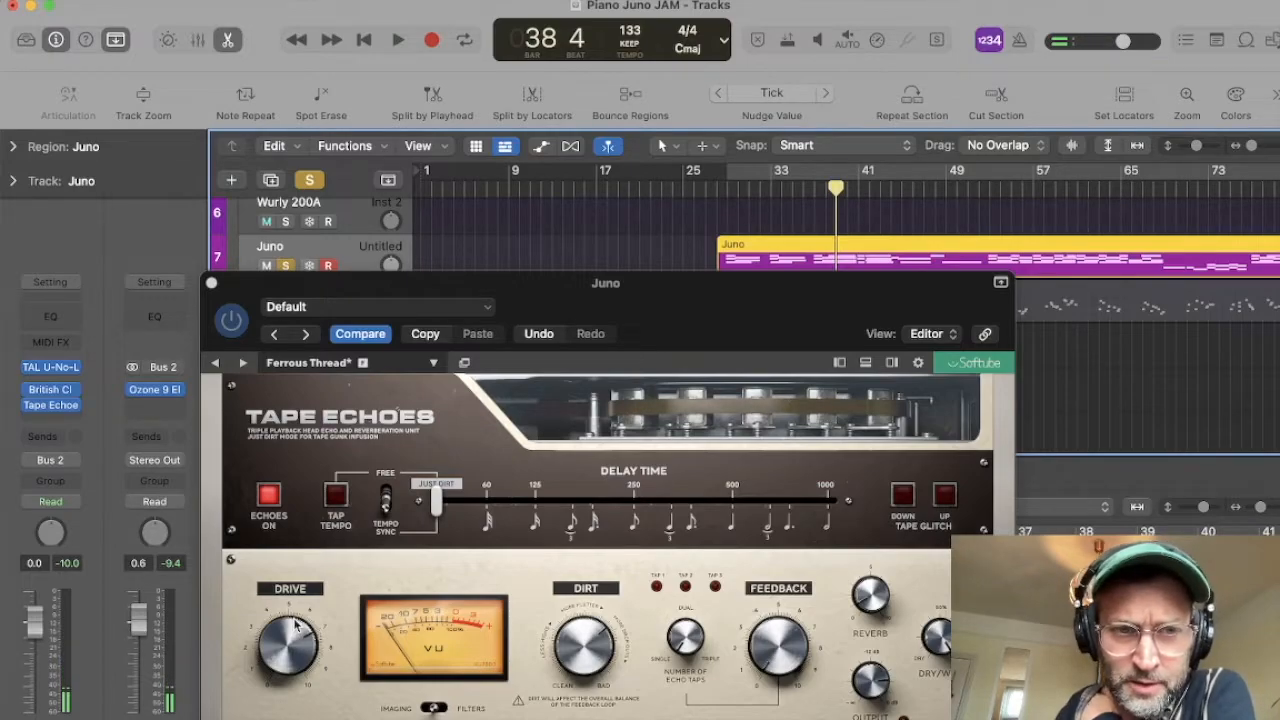
Step: Play from bar 28, unsolo the Juno track, and toggle the Tape Echoes bypass to compare it in the full mix
click(726, 187)
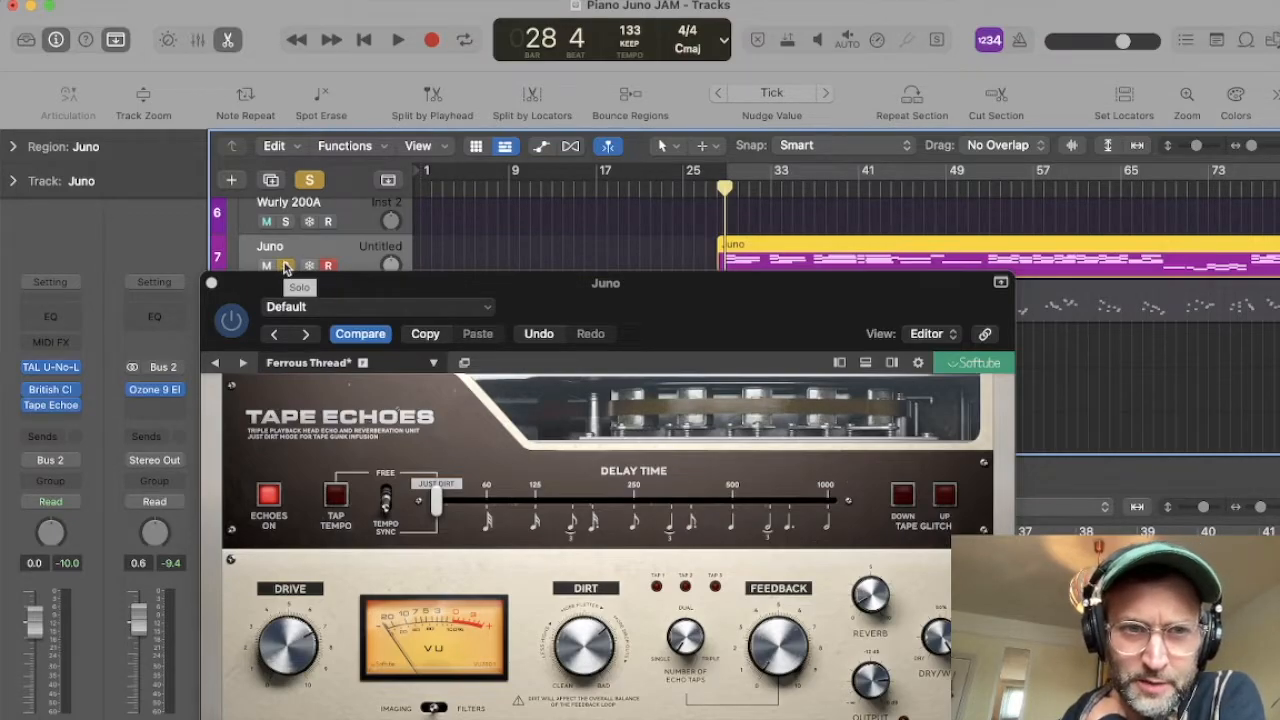
key(space)
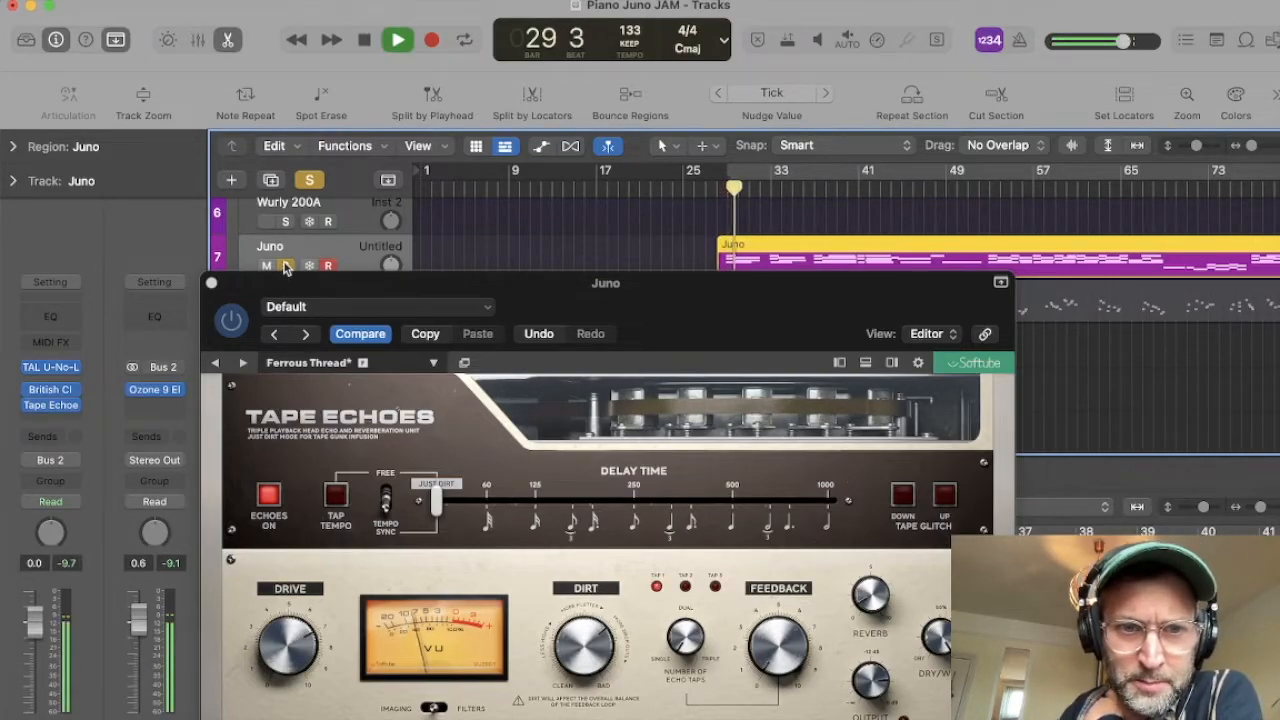
click(286, 265)
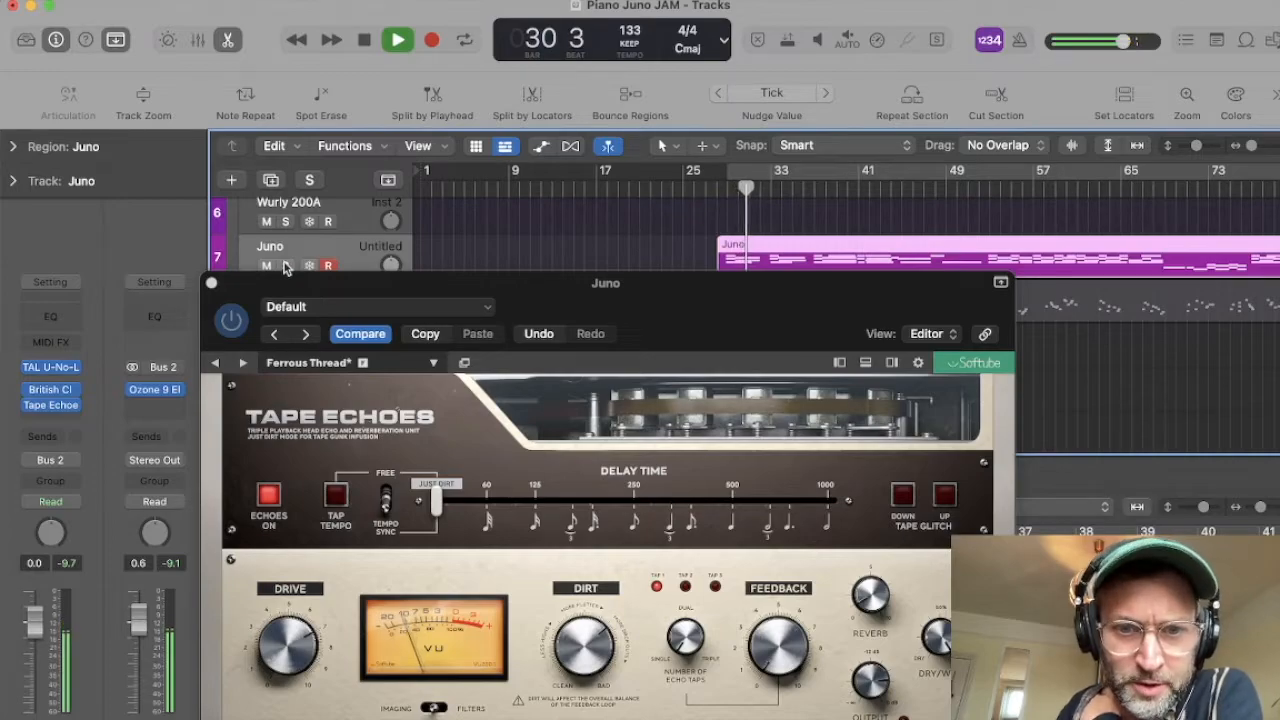
drag(551, 286, 676, 318)
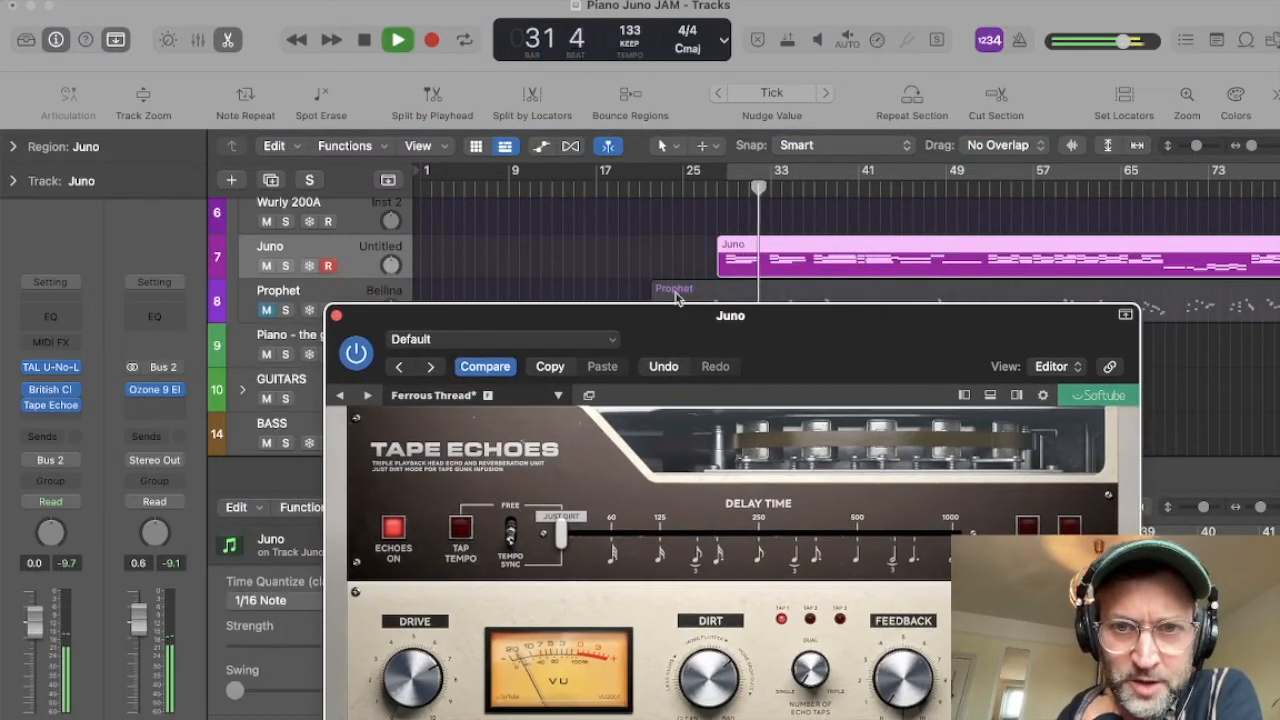
scroll(606, 240, down, 1)
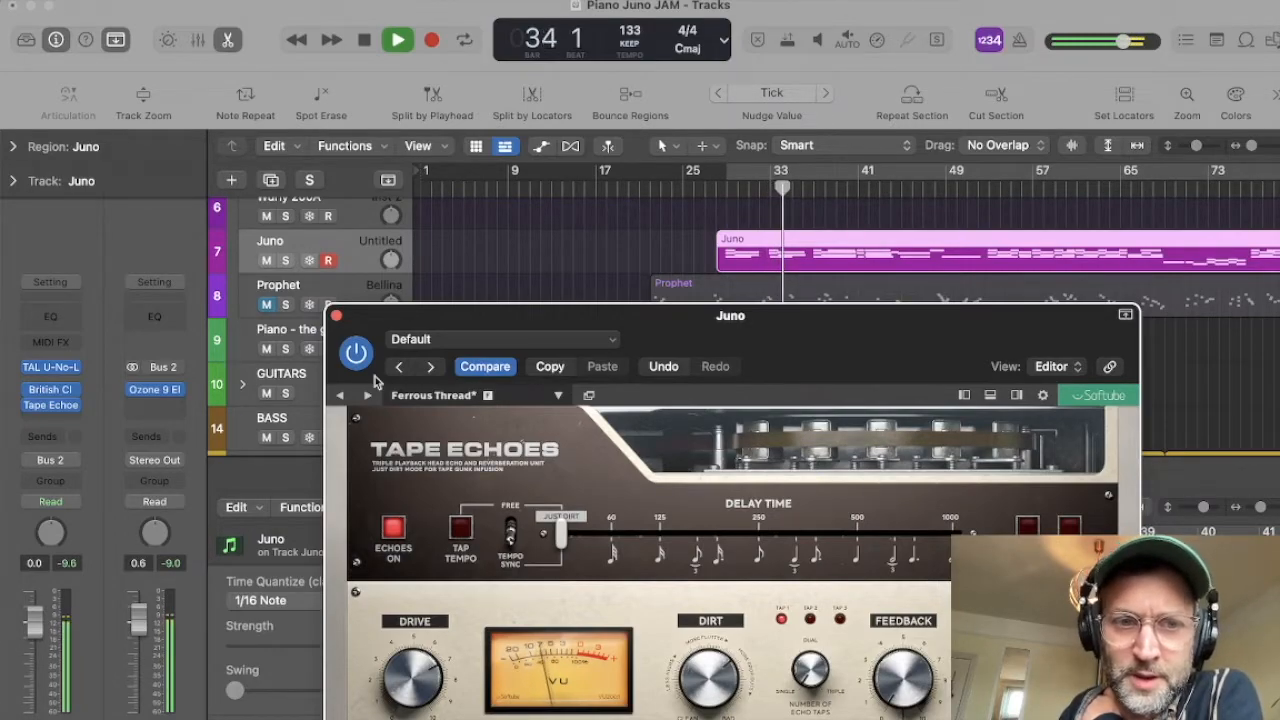
click(356, 352)
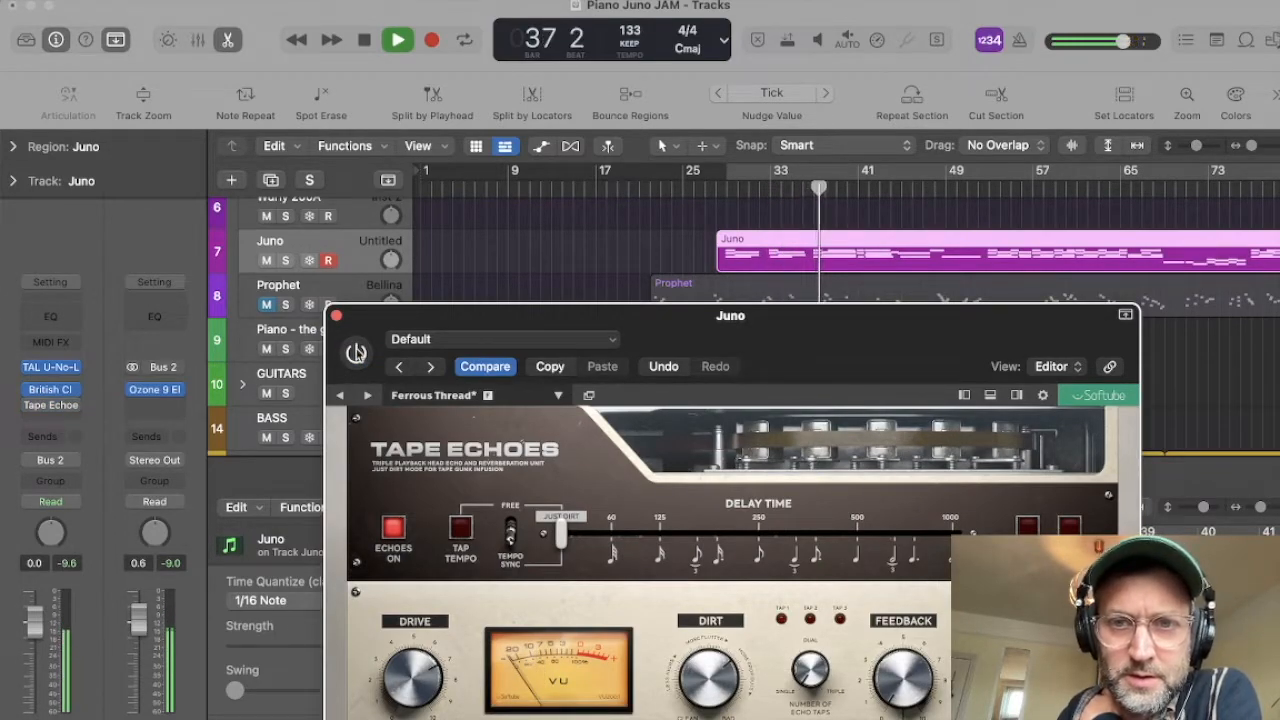
click(356, 352)
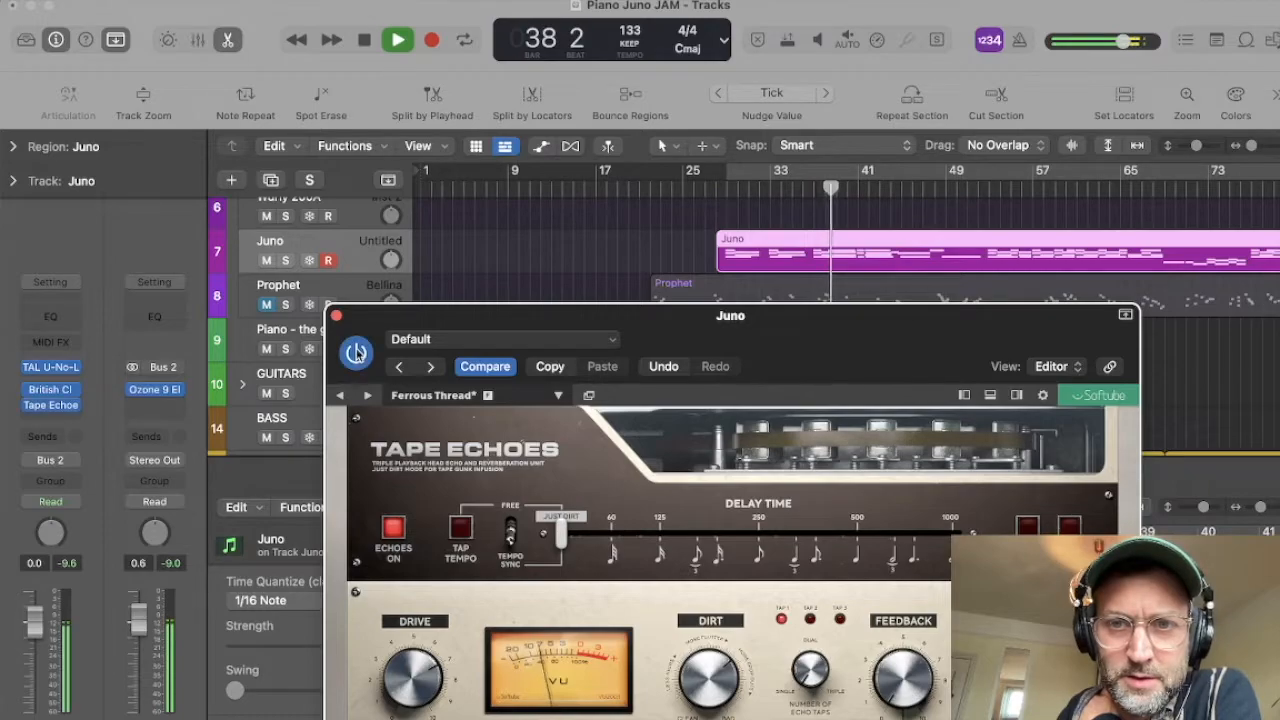
key(space)
Step: Load the Reverb, Just Reverb preset in Tape Echoes
drag(596, 313, 462, 117)
click(300, 199)
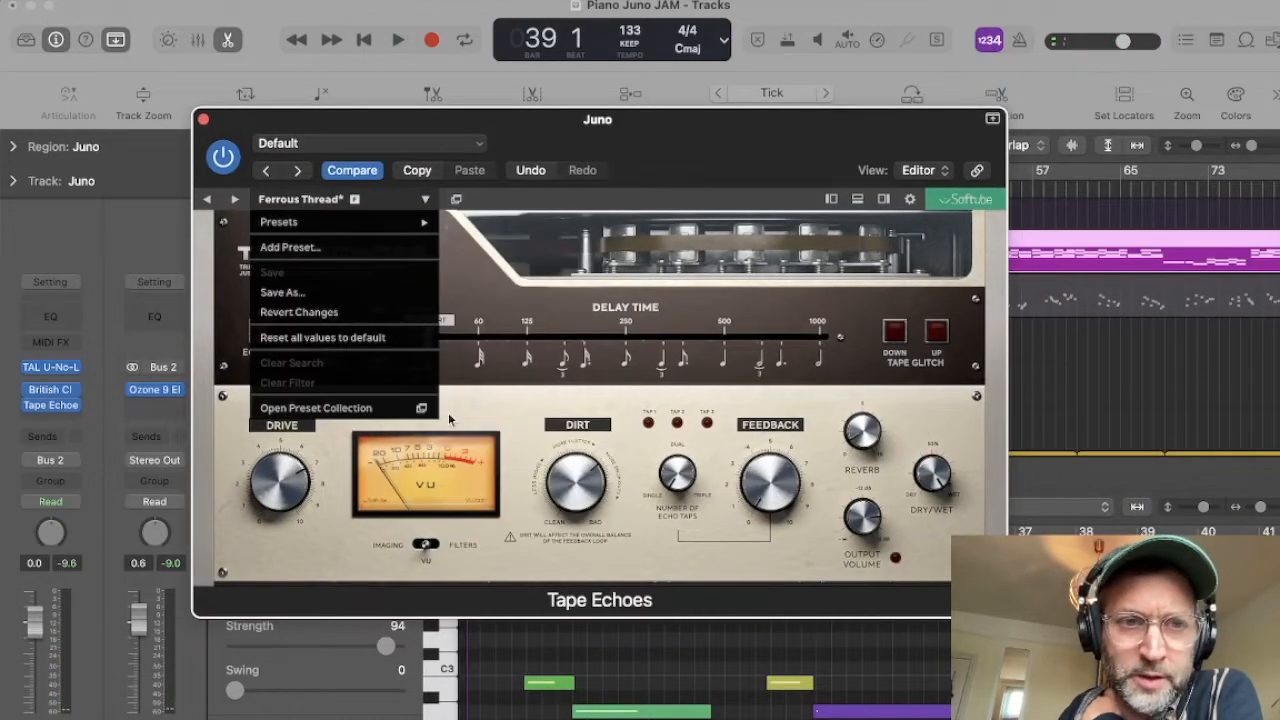
mouse_move(298, 221)
scroll(510, 425, down, 3)
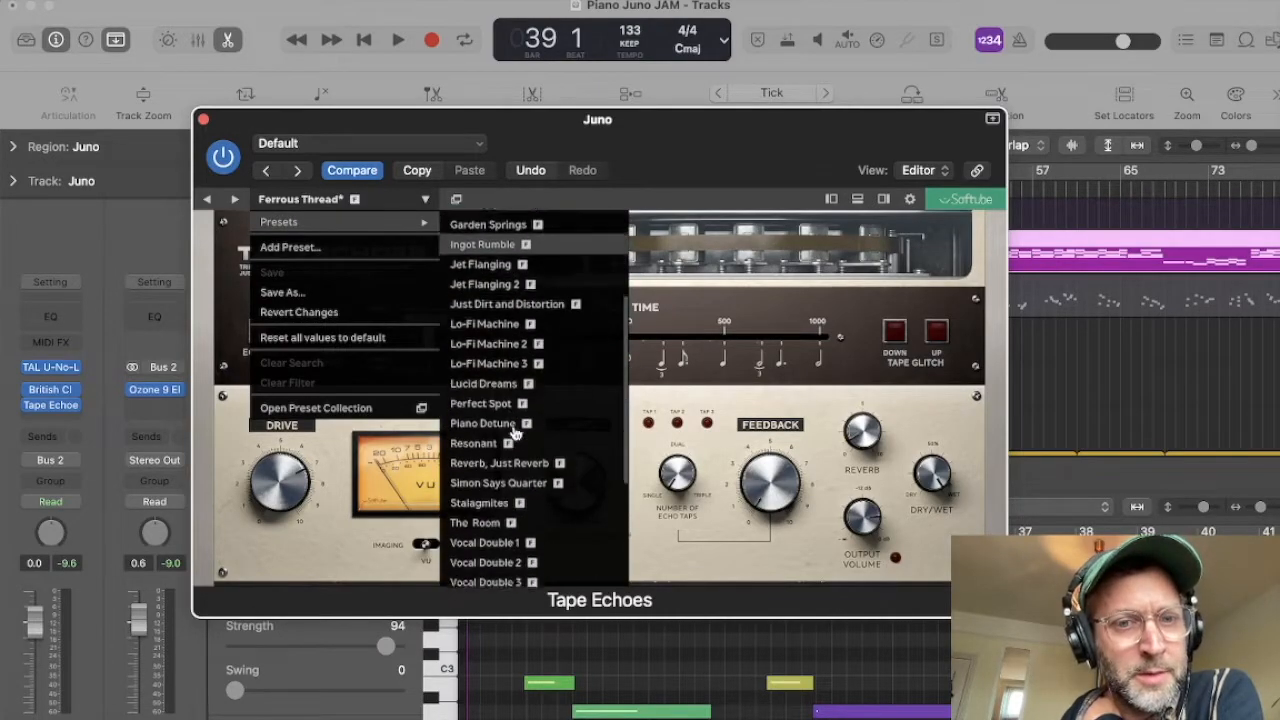
scroll(513, 431, down, 4)
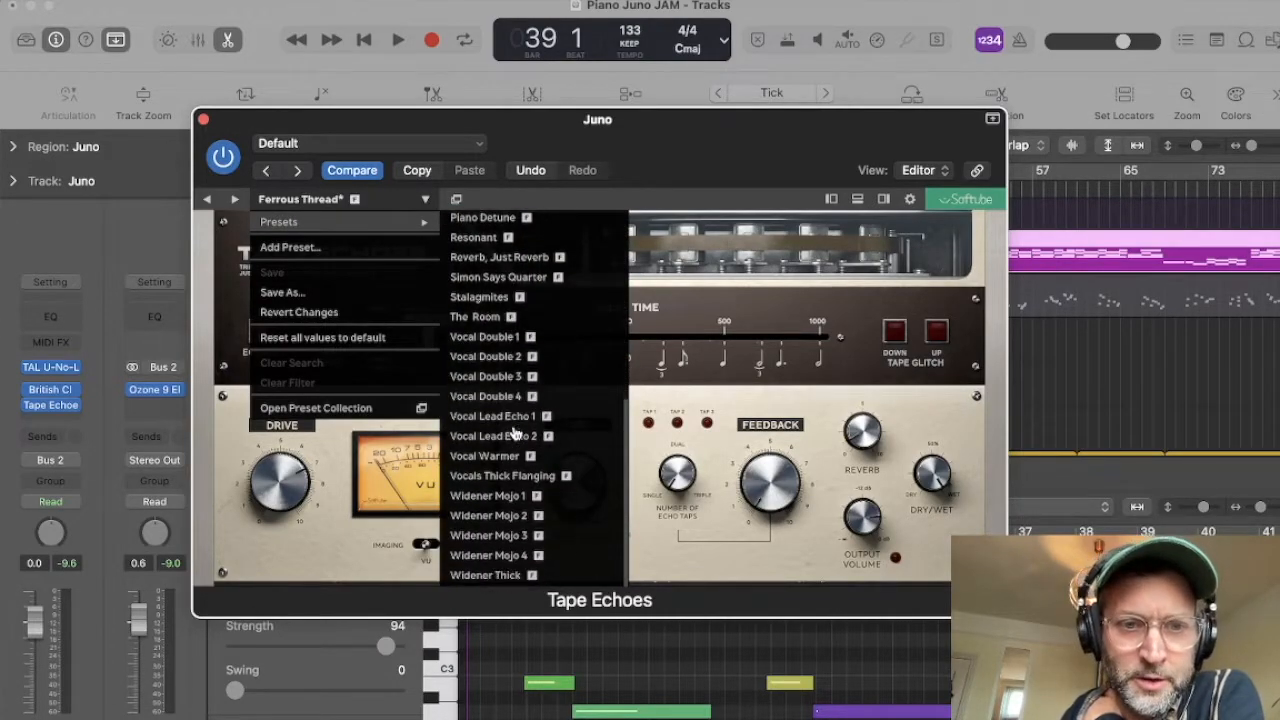
click(495, 257)
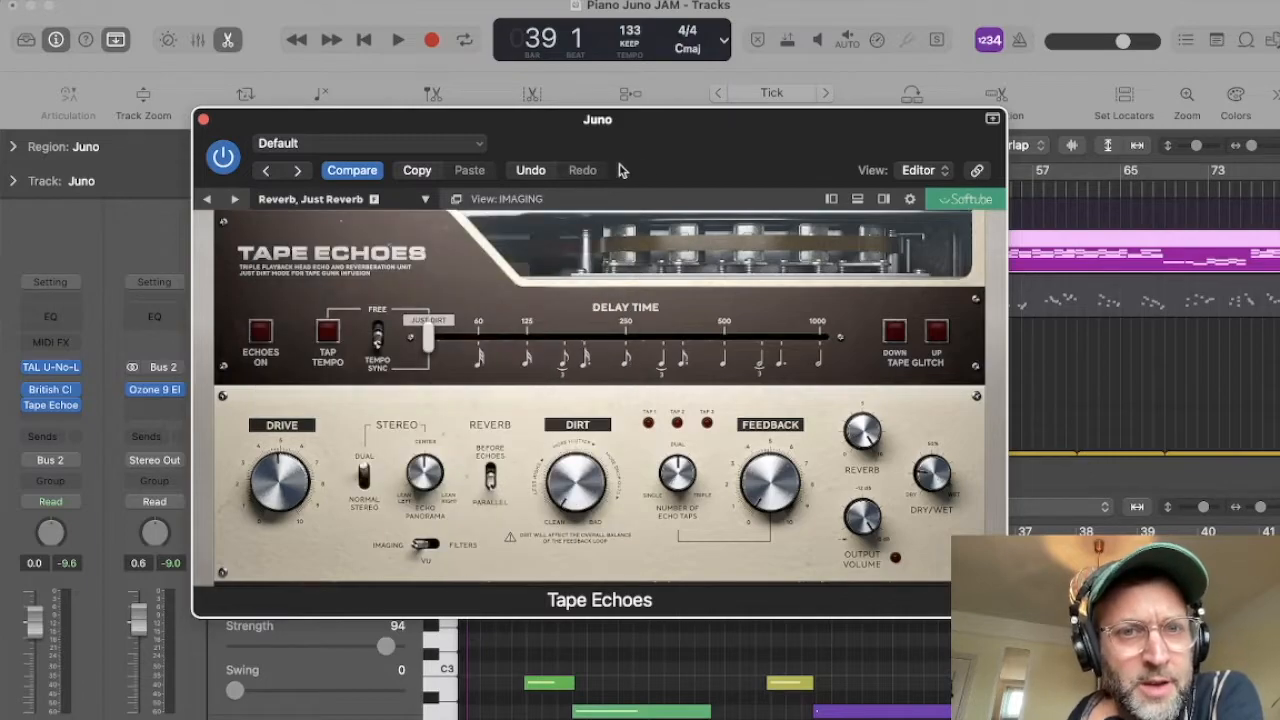
Step: Play the song from bar 28 and solo the Juno track to audition the reverb preset
drag(688, 119, 783, 389)
click(726, 192)
key(space)
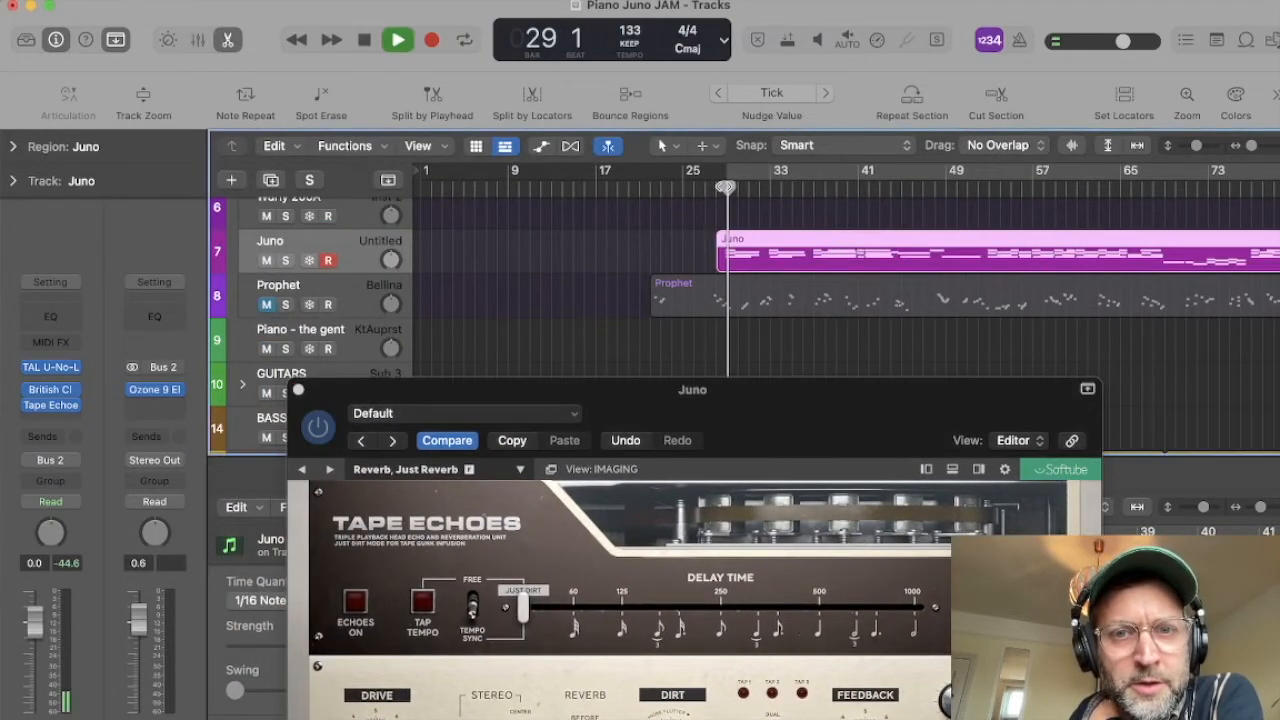
click(285, 260)
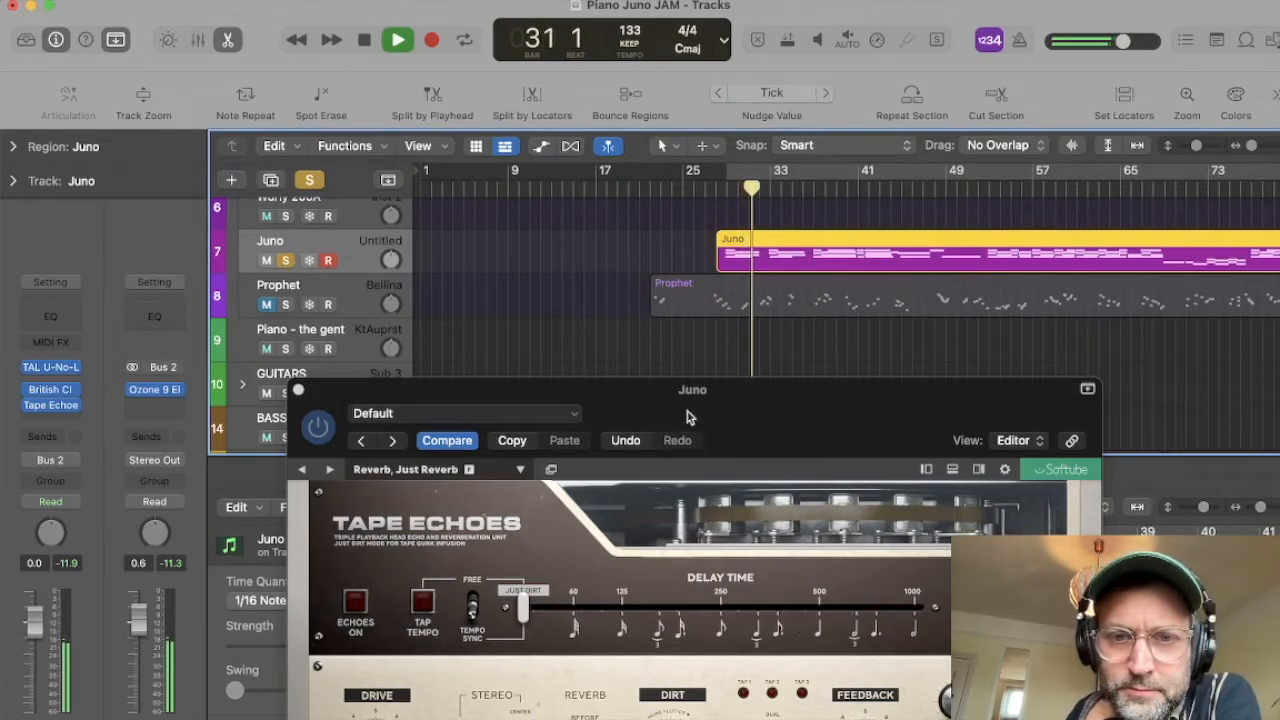
Step: Adjust the reverb preset's Dry/Wet to 62% and down to 55% during playback, and stop
drag(697, 413, 556, 195)
drag(726, 201, 815, 316)
drag(982, 602, 983, 566)
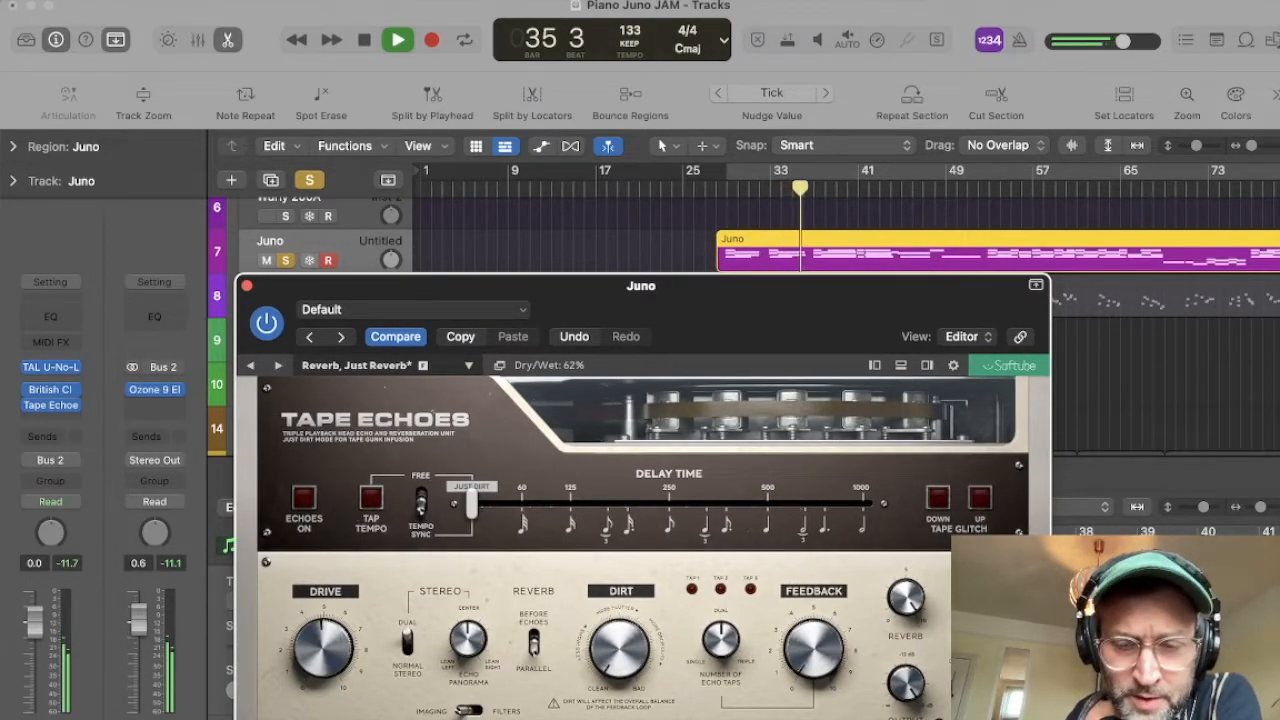
drag(983, 566, 983, 580)
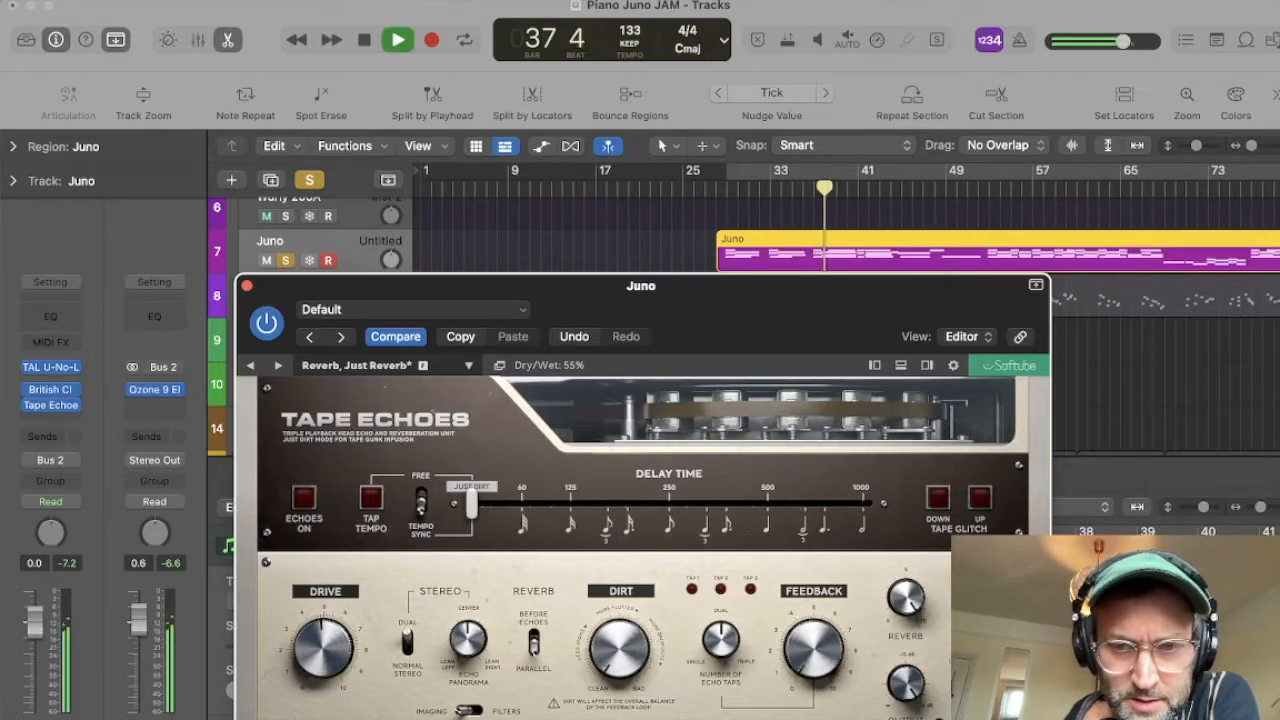
key(space)
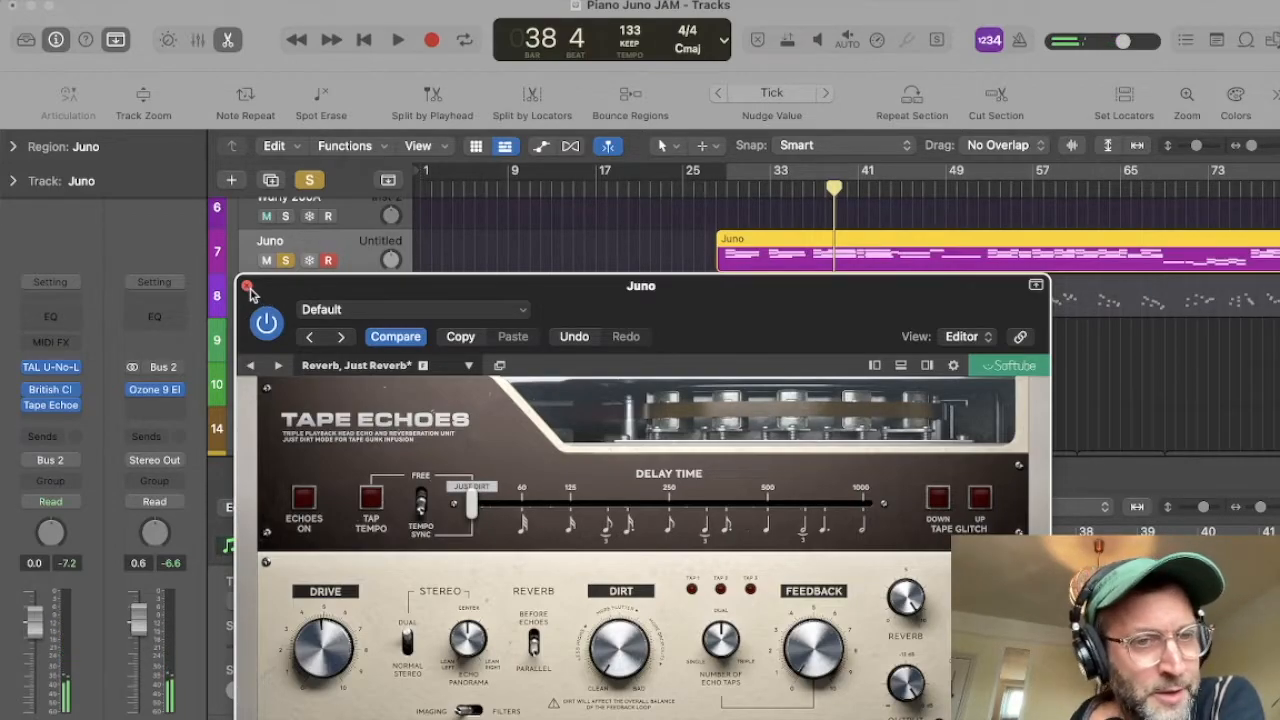
Step: Unsolo the Juno track, play the mix from bar 28, and close the Tape Echoes window
click(248, 289)
key(space)
click(285, 260)
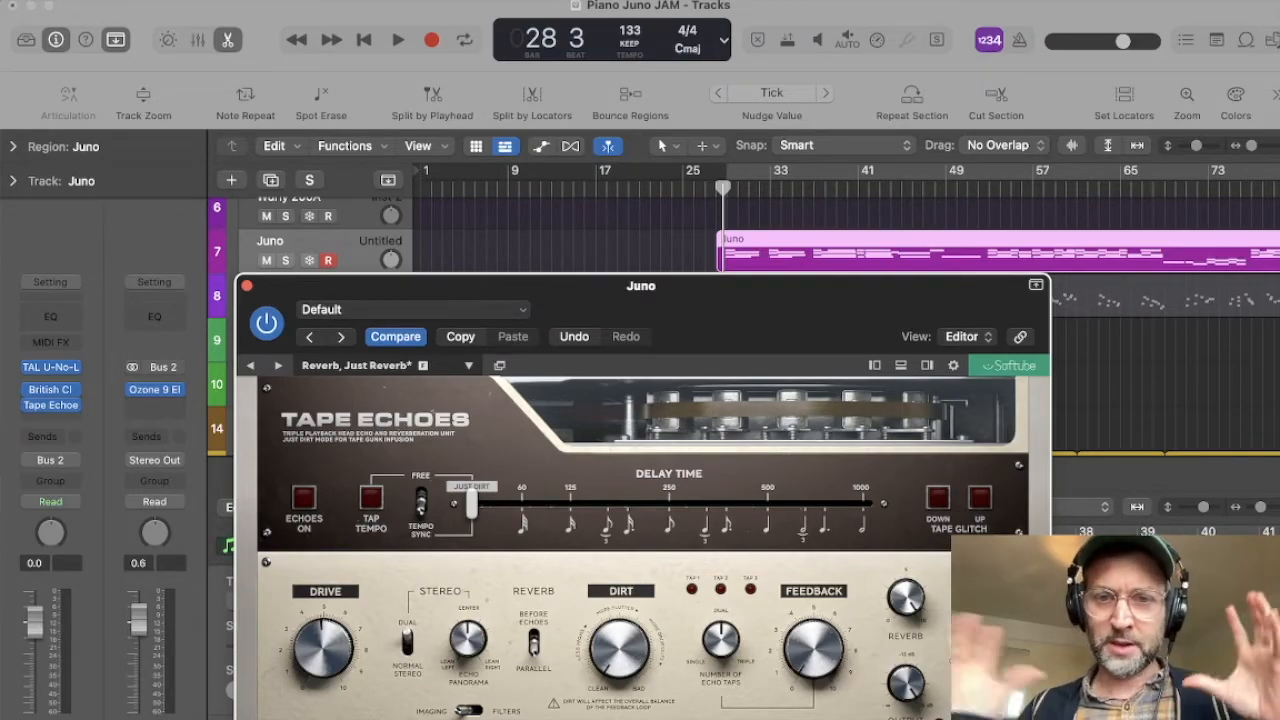
drag(735, 300, 659, 286)
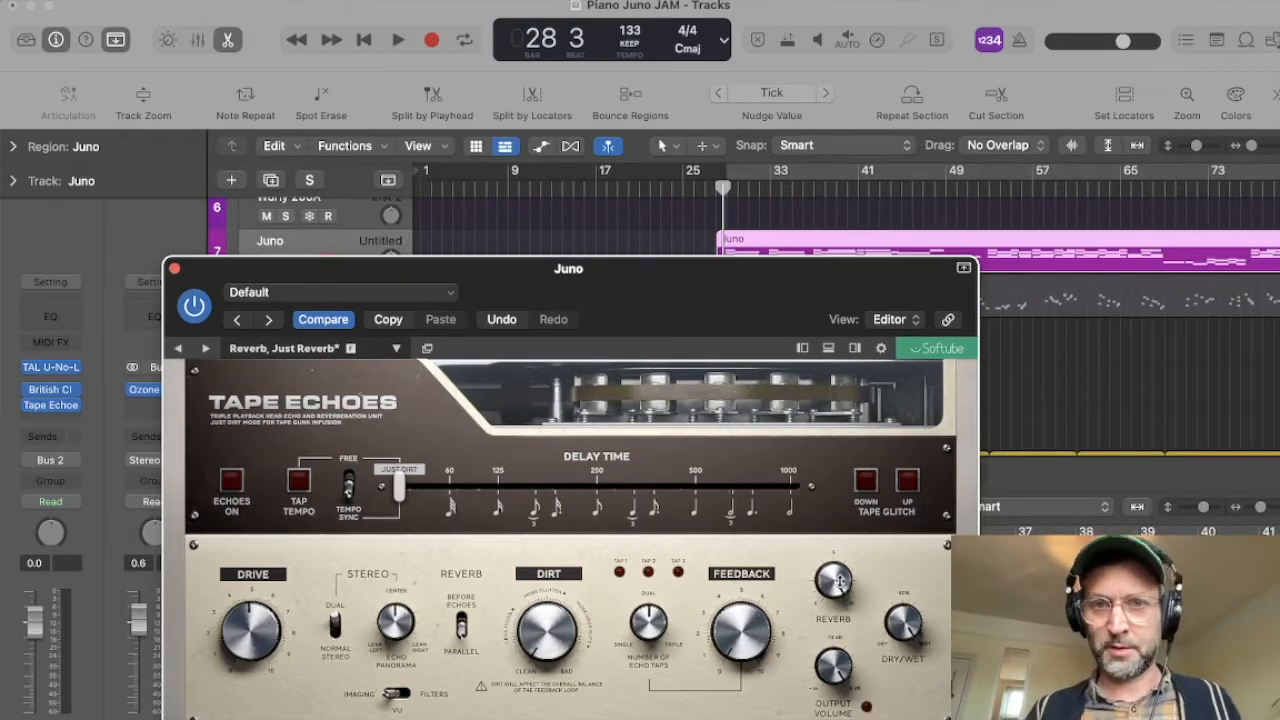
key(space)
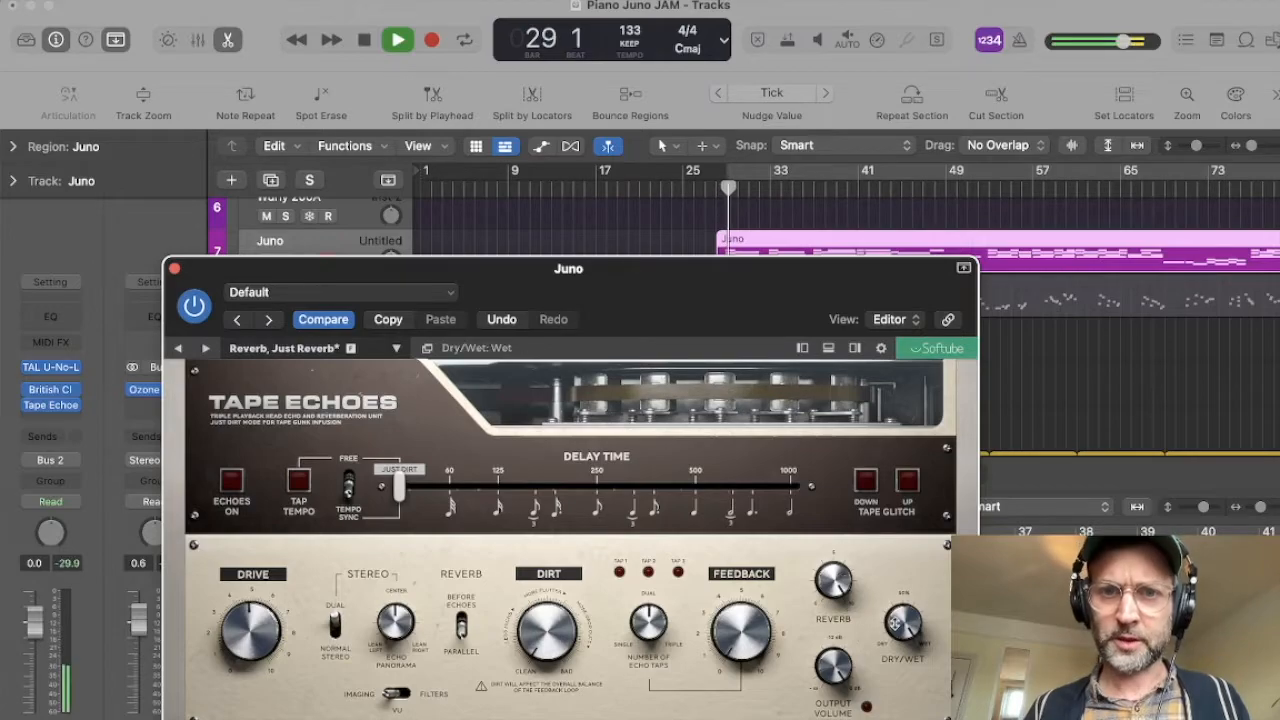
click(174, 268)
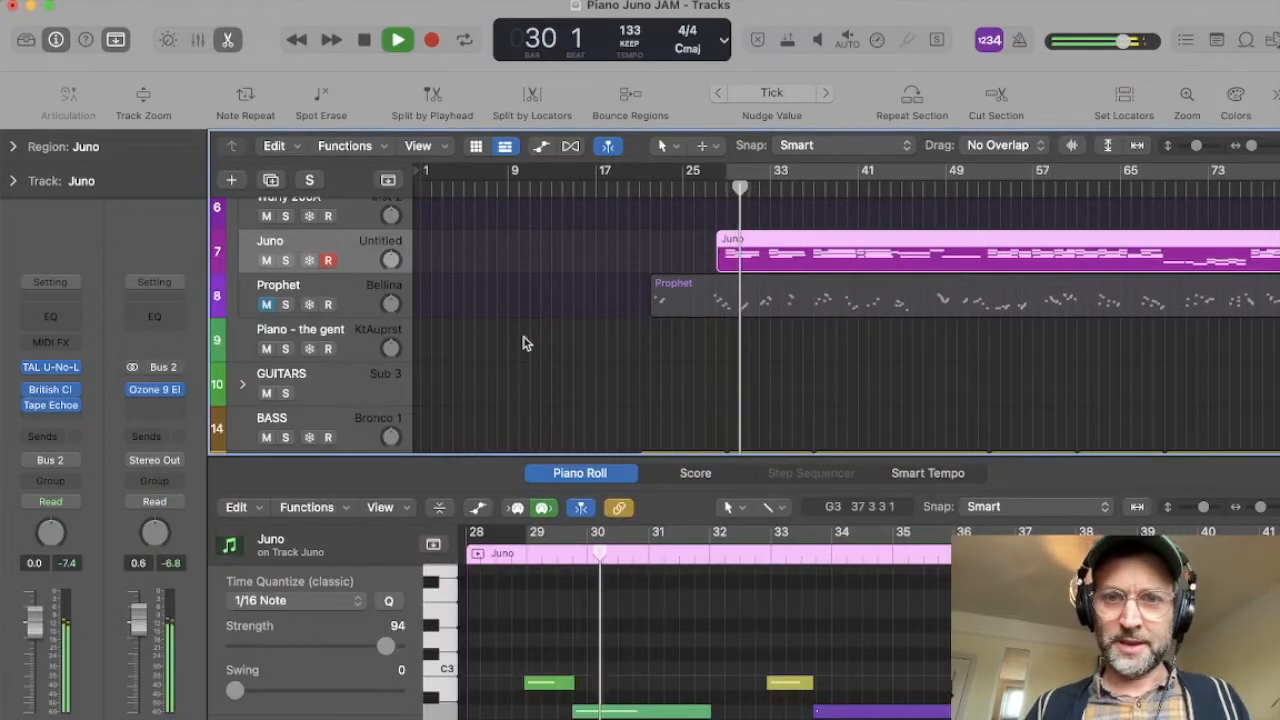
key(space)
Step: Unmute the Prophet track and play it in the mix from bar 28
scroll(523, 289, up, 2)
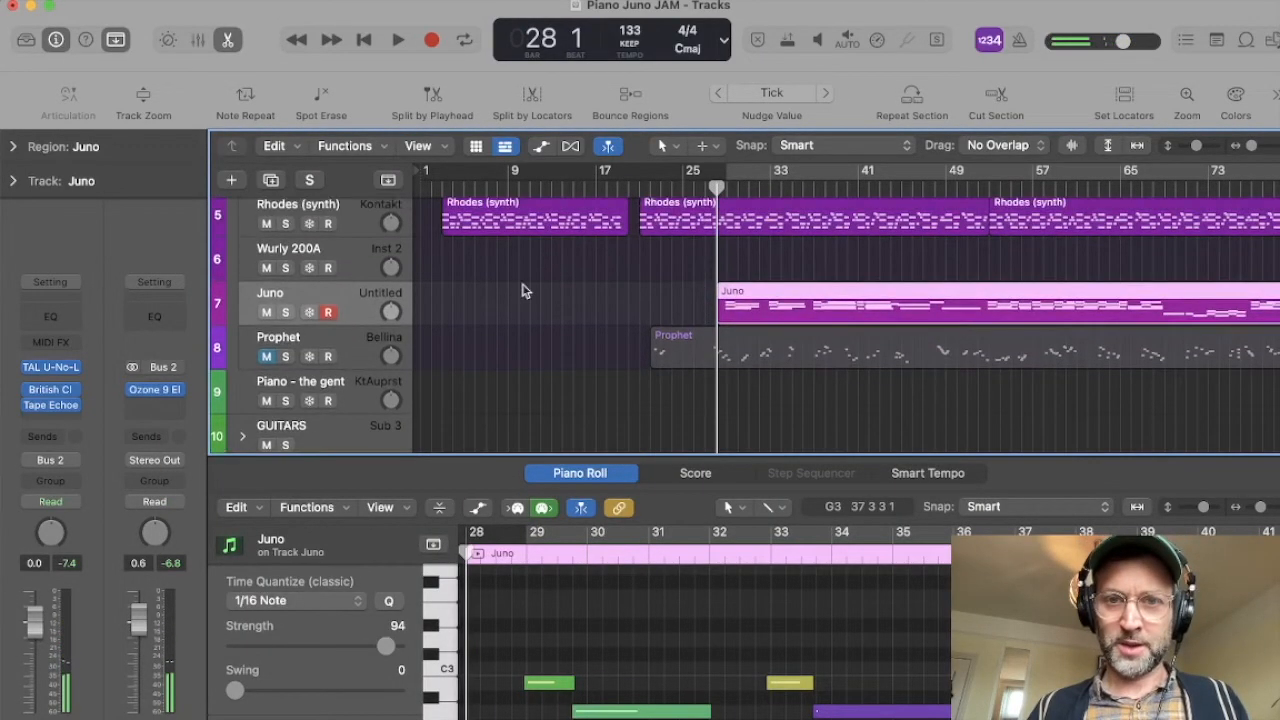
key(space)
click(278, 352)
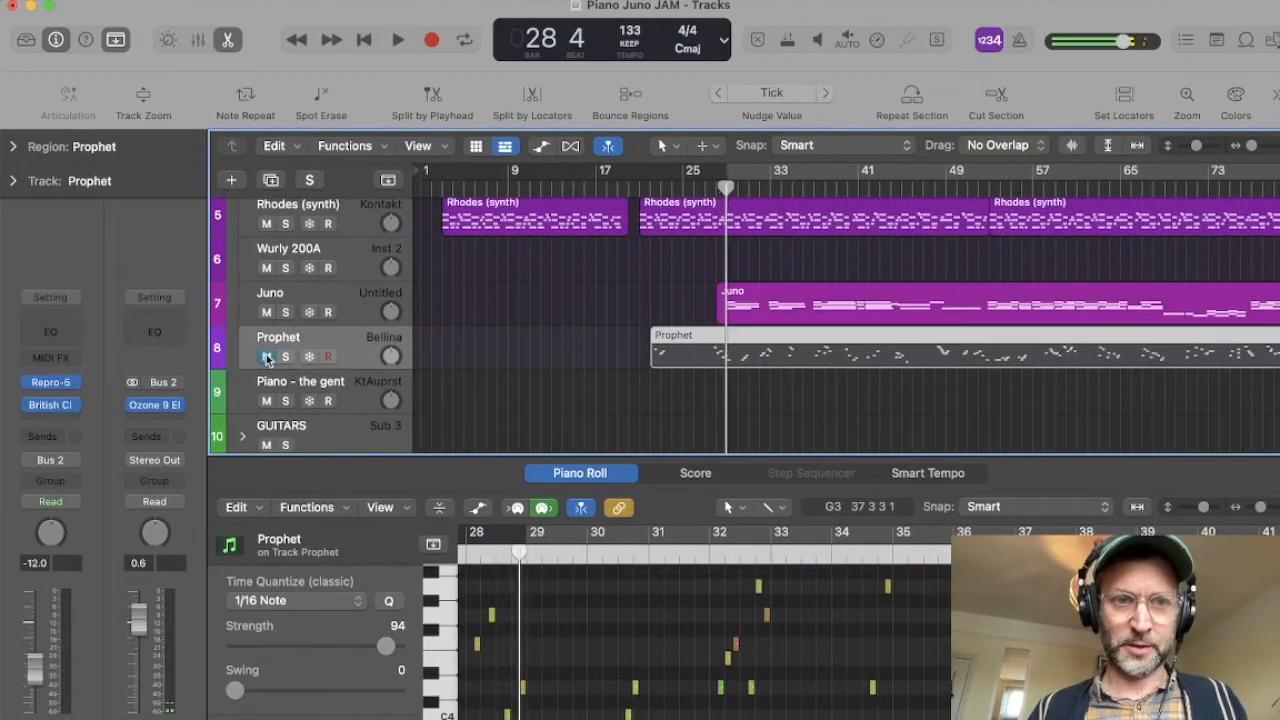
key(space)
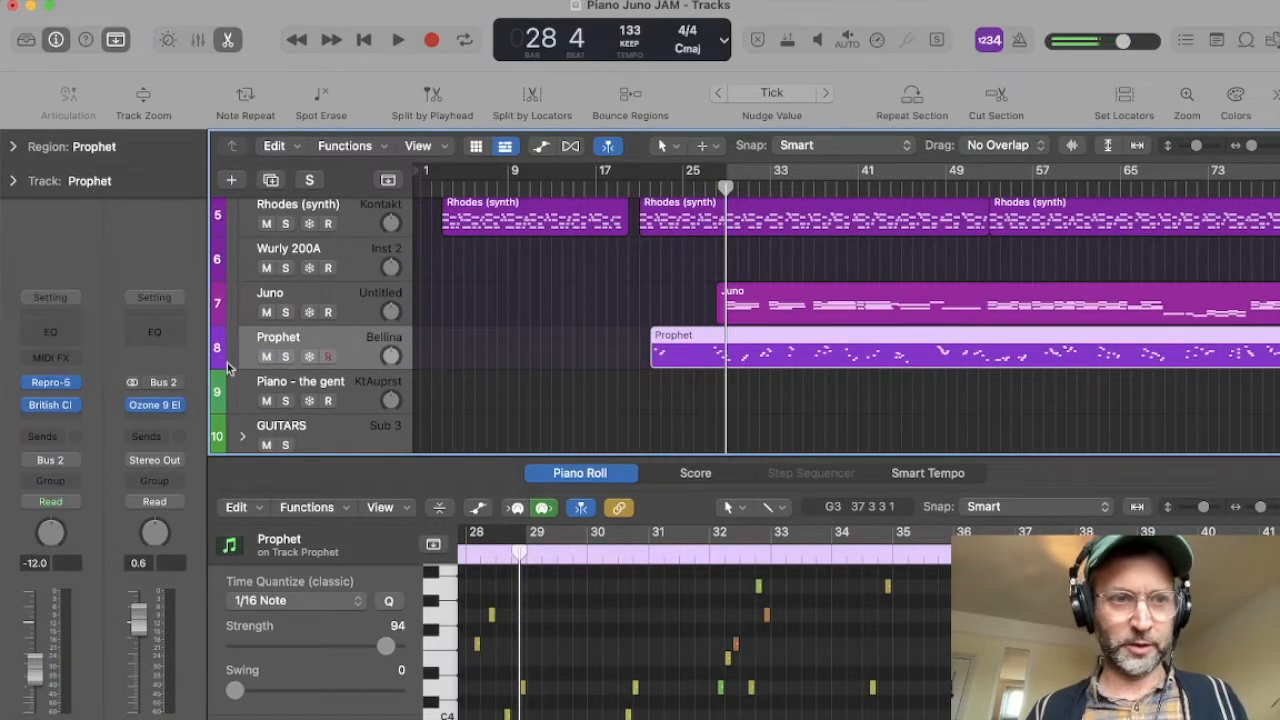
key(space)
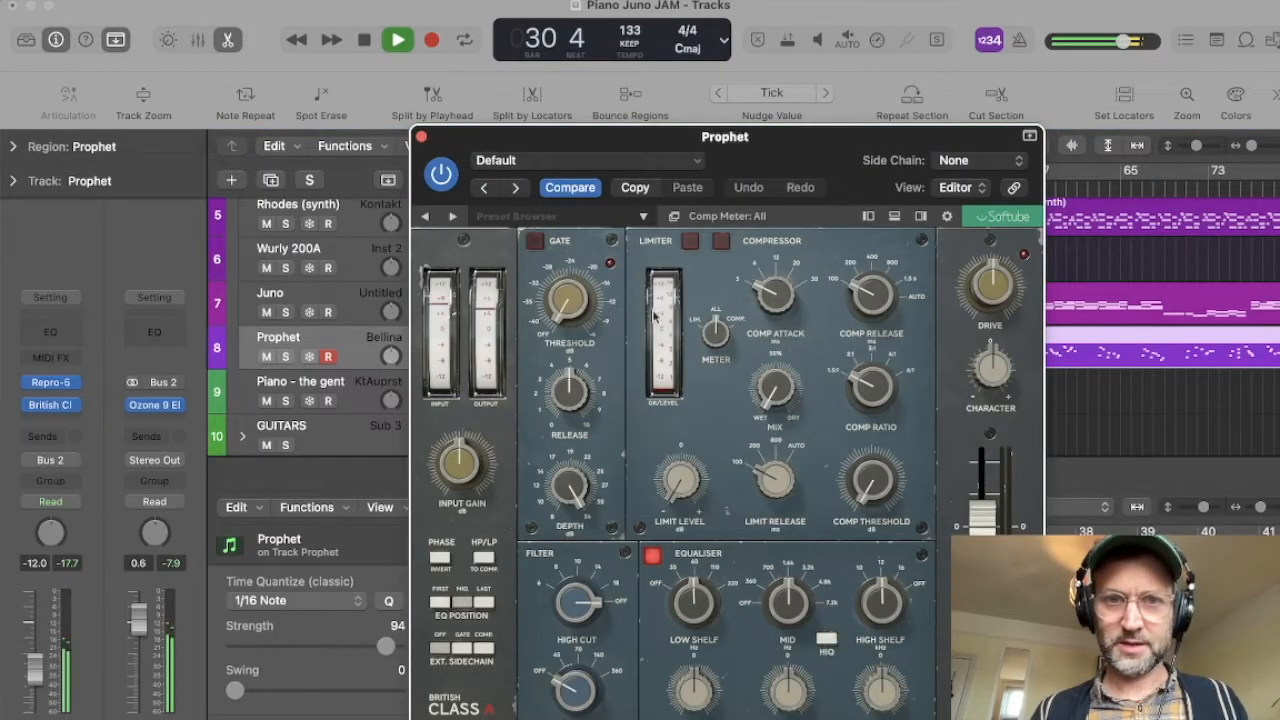
Step: Close the Prophet track's British Class A window and inspect the keyboard and effects views of its Repro-5 instrument
click(422, 138)
click(50, 382)
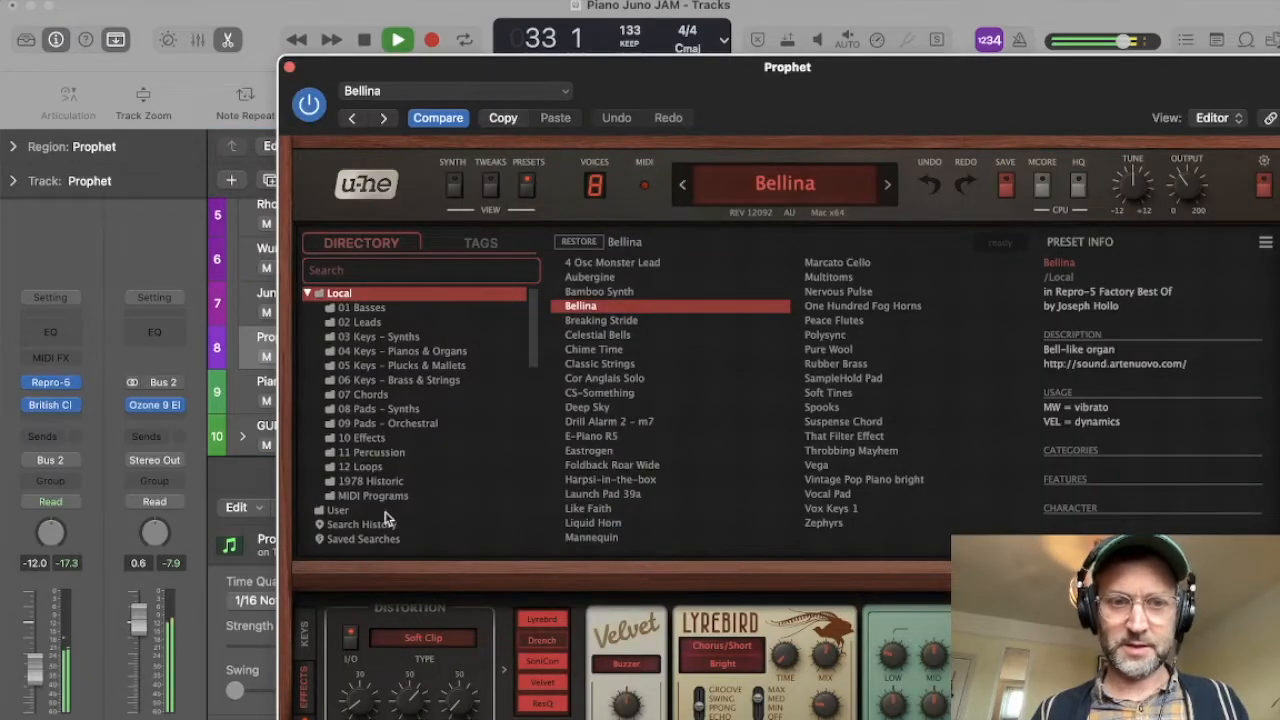
click(306, 638)
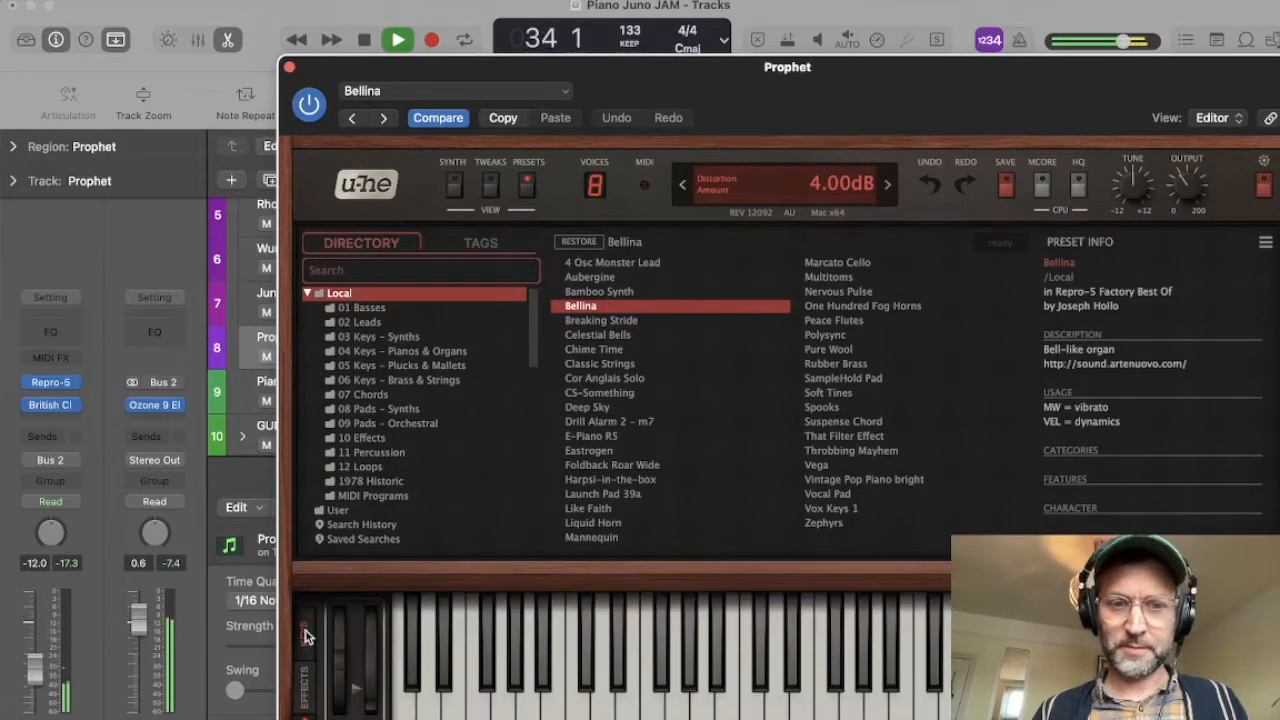
click(306, 688)
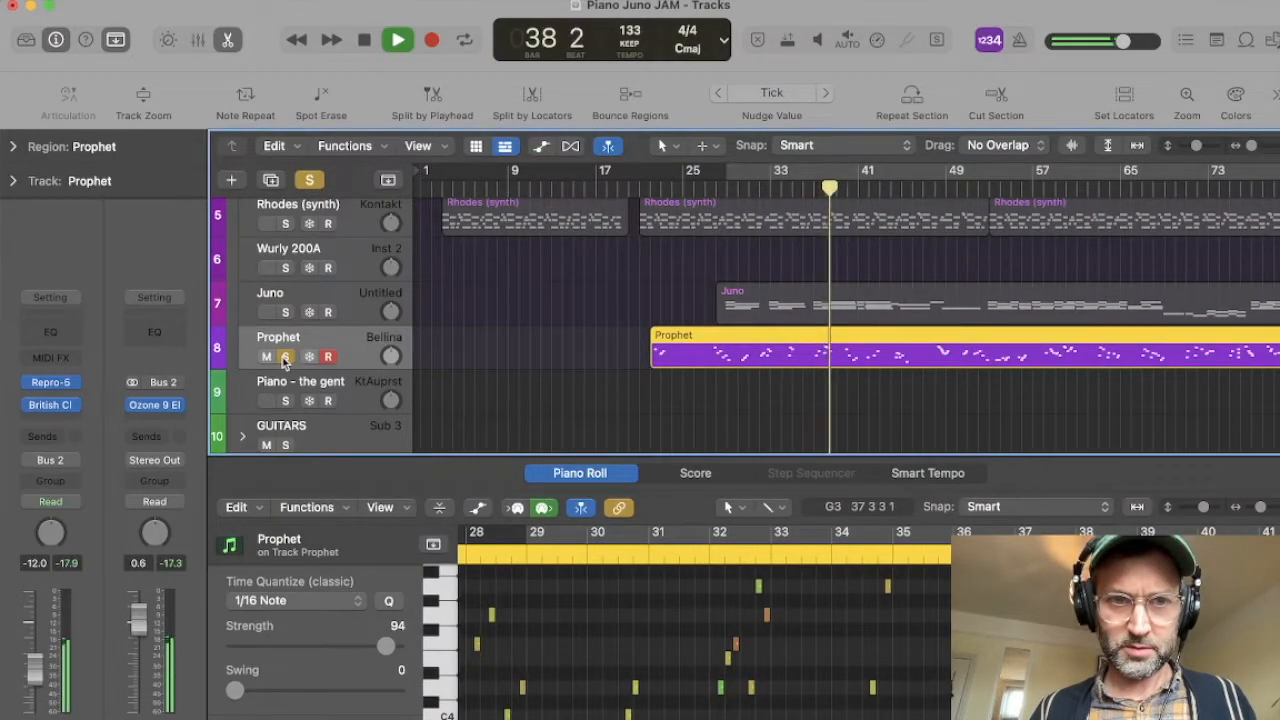
Step: Unsolo the Prophet track and lower its volume to -13.2 dB while playing the mix from bar 28
key(space)
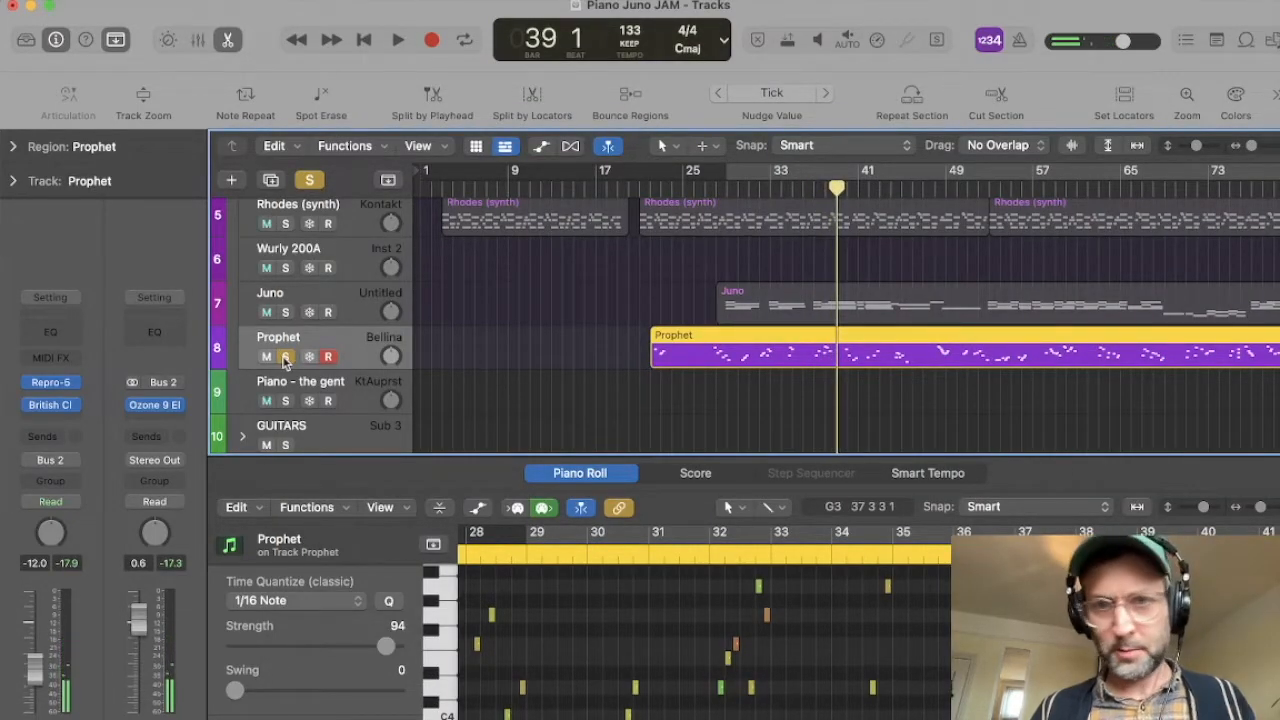
click(285, 357)
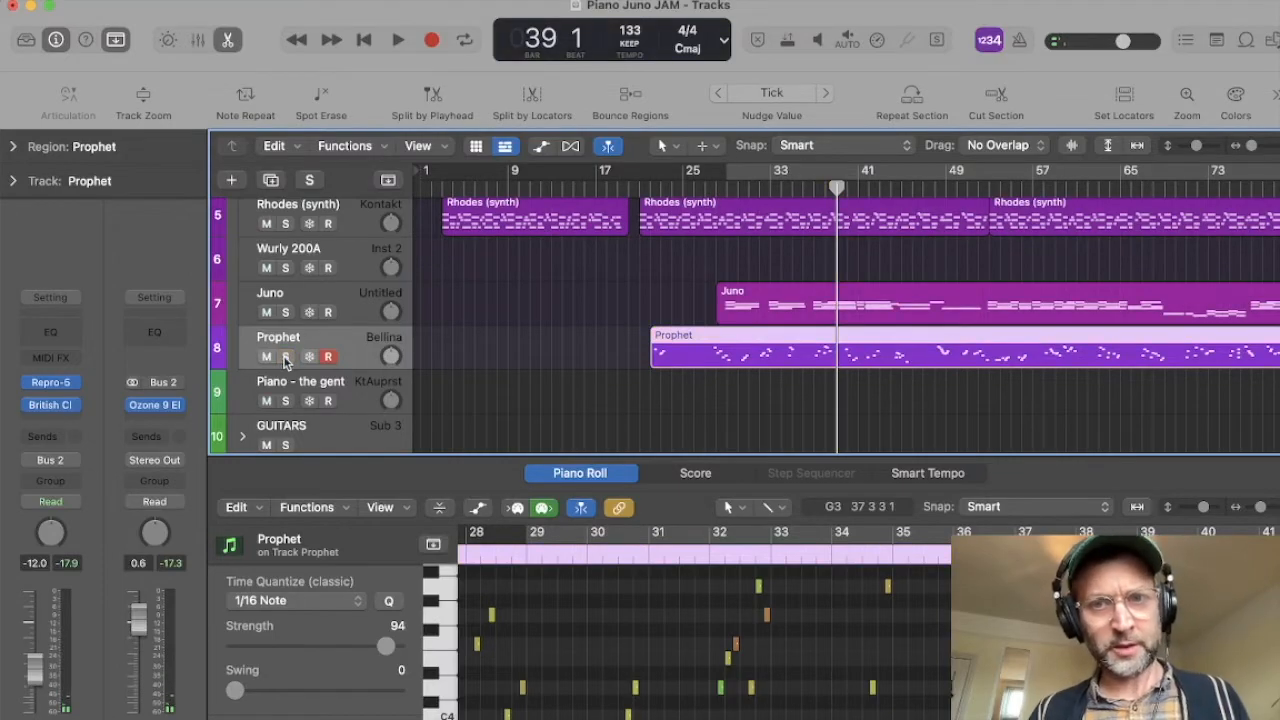
double_click(720, 191)
scroll(697, 281, up, 5)
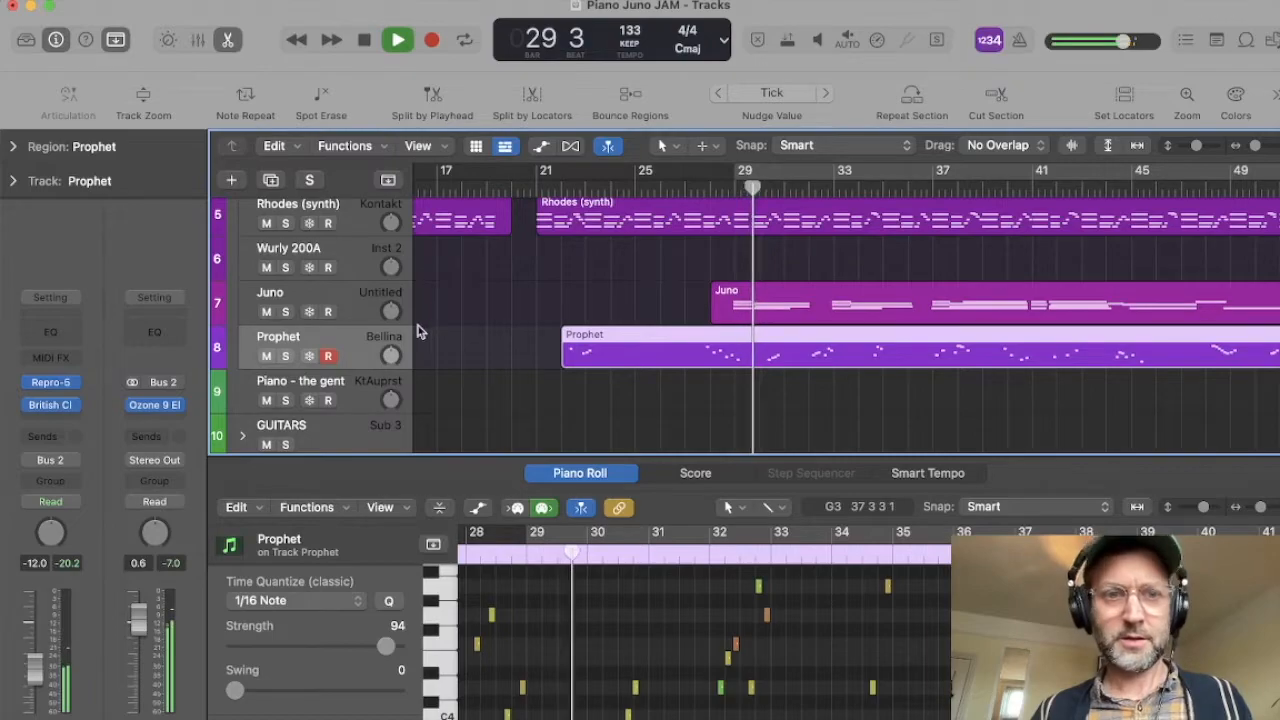
drag(34, 664, 34, 667)
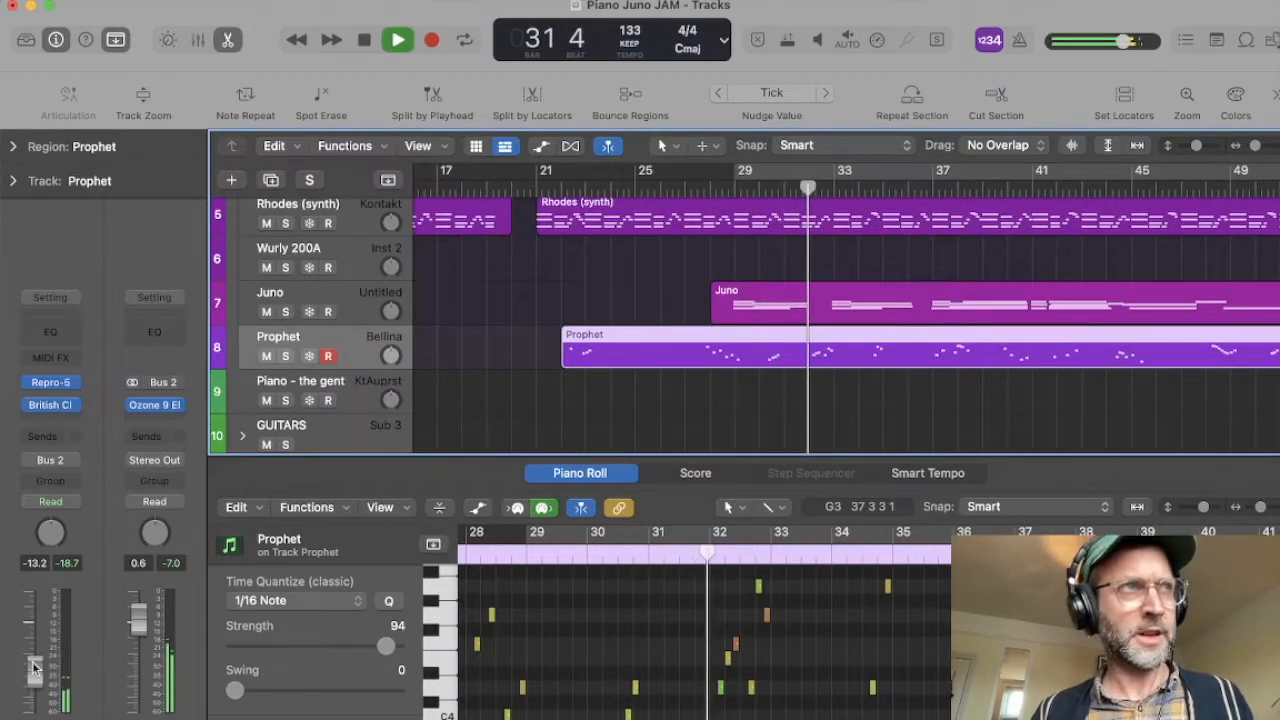
Step: Reopen Tape Echoes on the Juno track and load its Jet Flanging 2 preset
scroll(665, 323, right, 4)
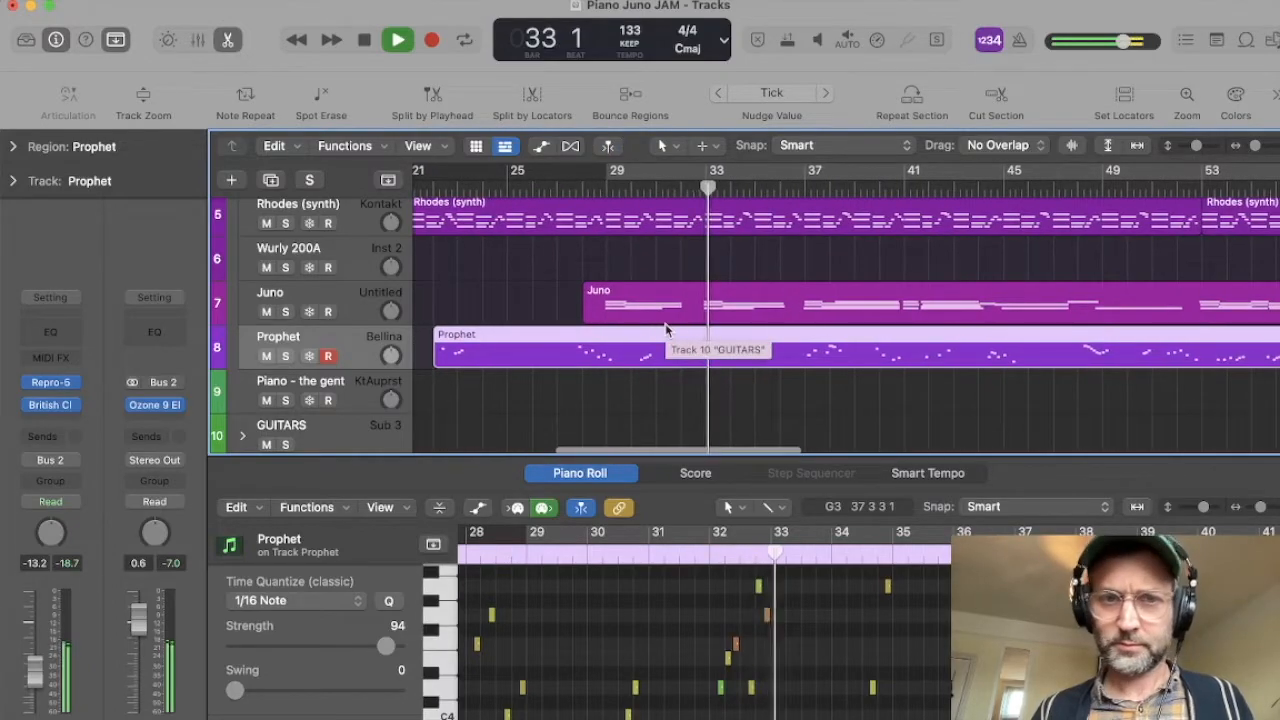
click(330, 291)
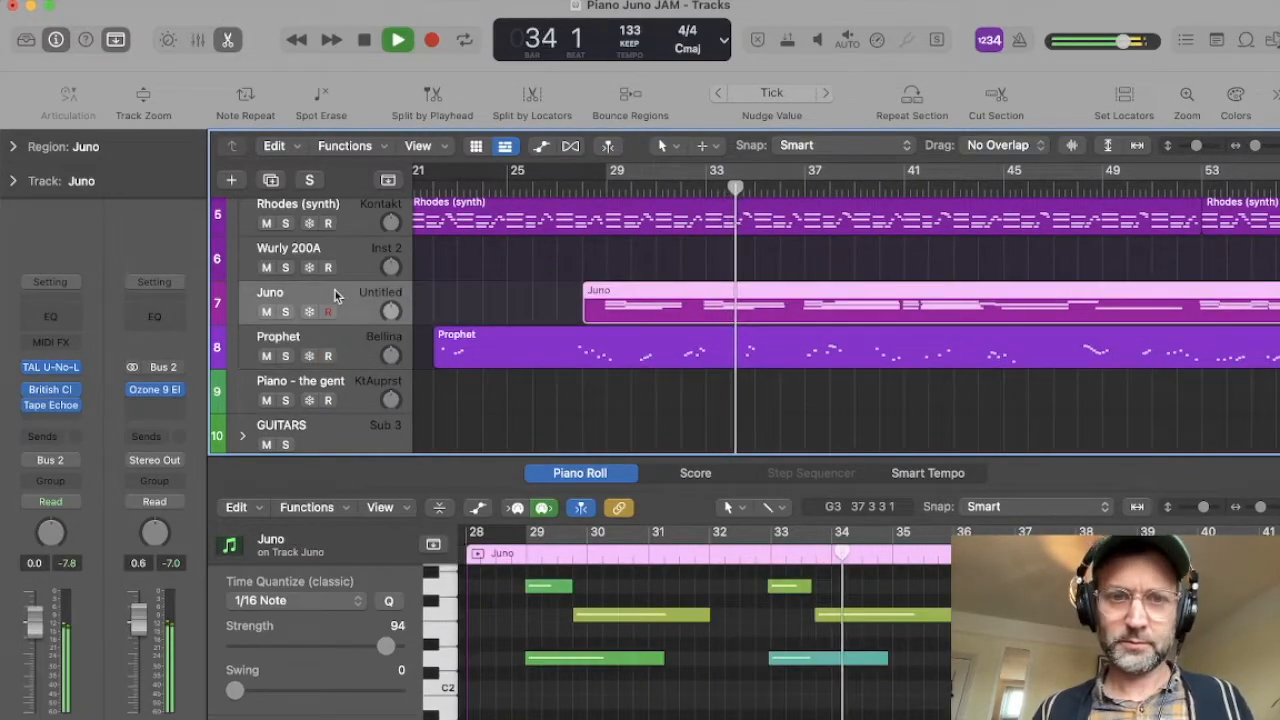
click(330, 346)
click(340, 312)
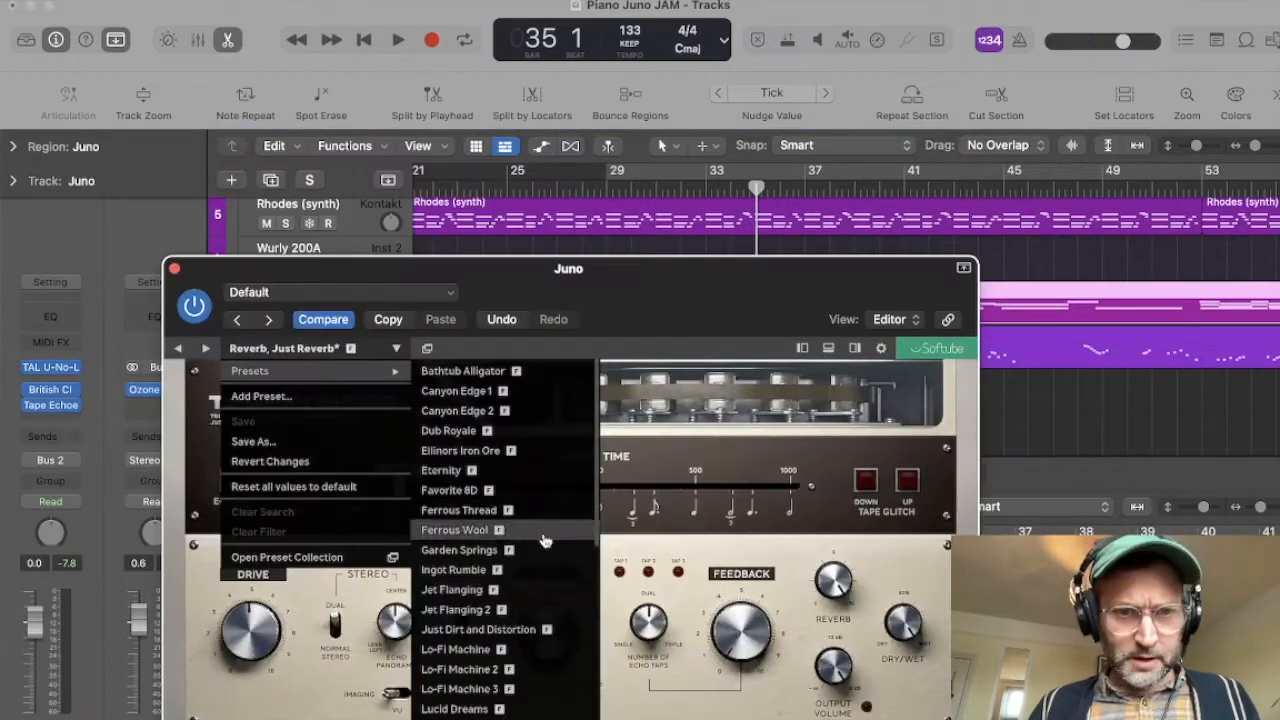
scroll(497, 541, down, 6)
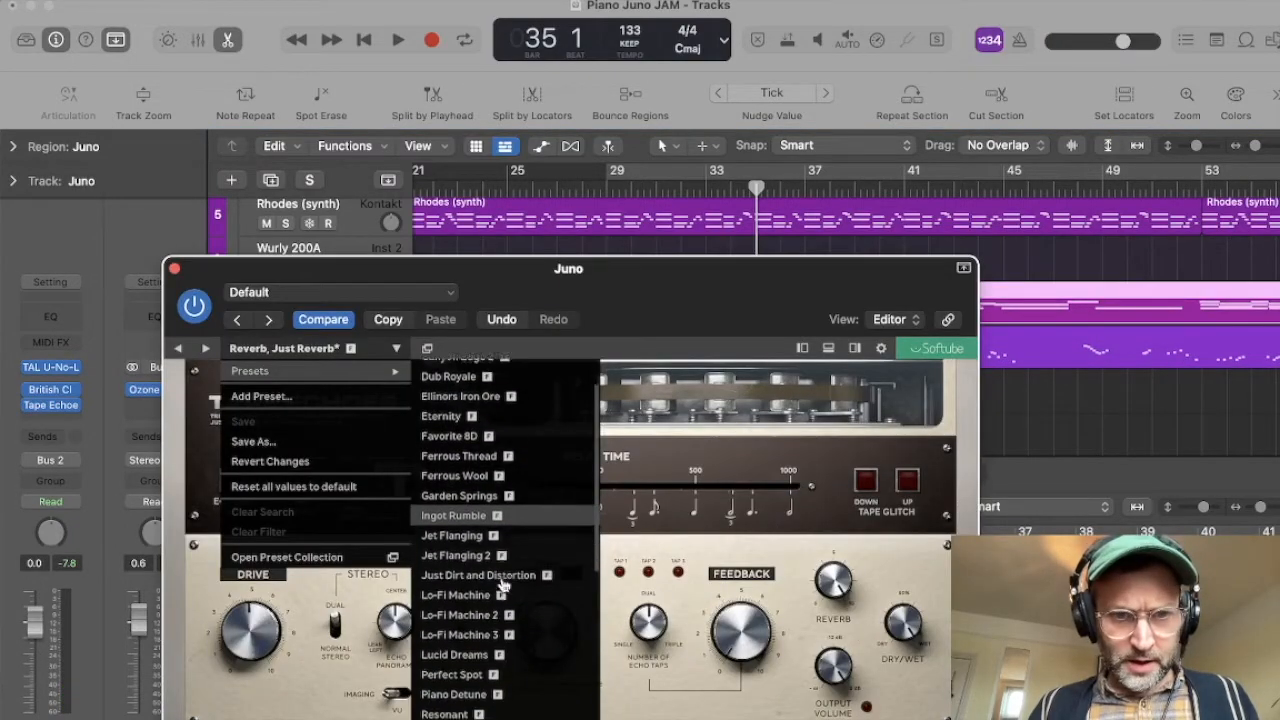
scroll(497, 535, down, 2)
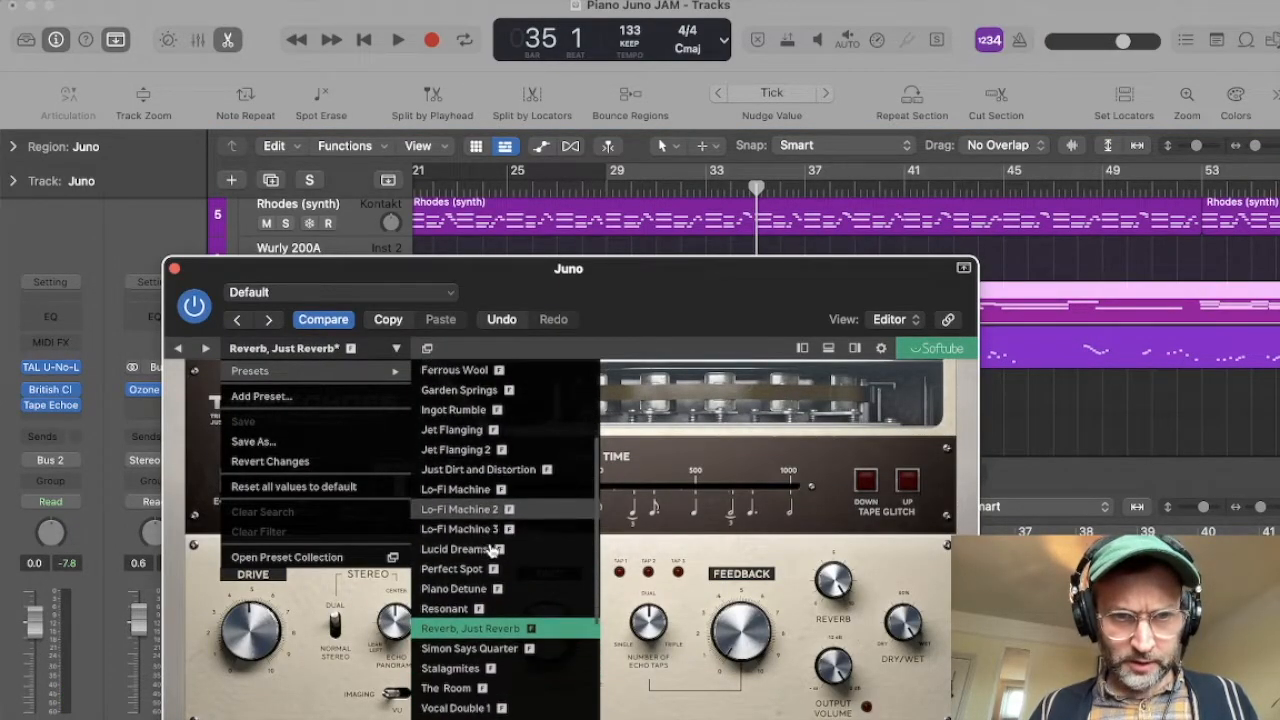
click(472, 452)
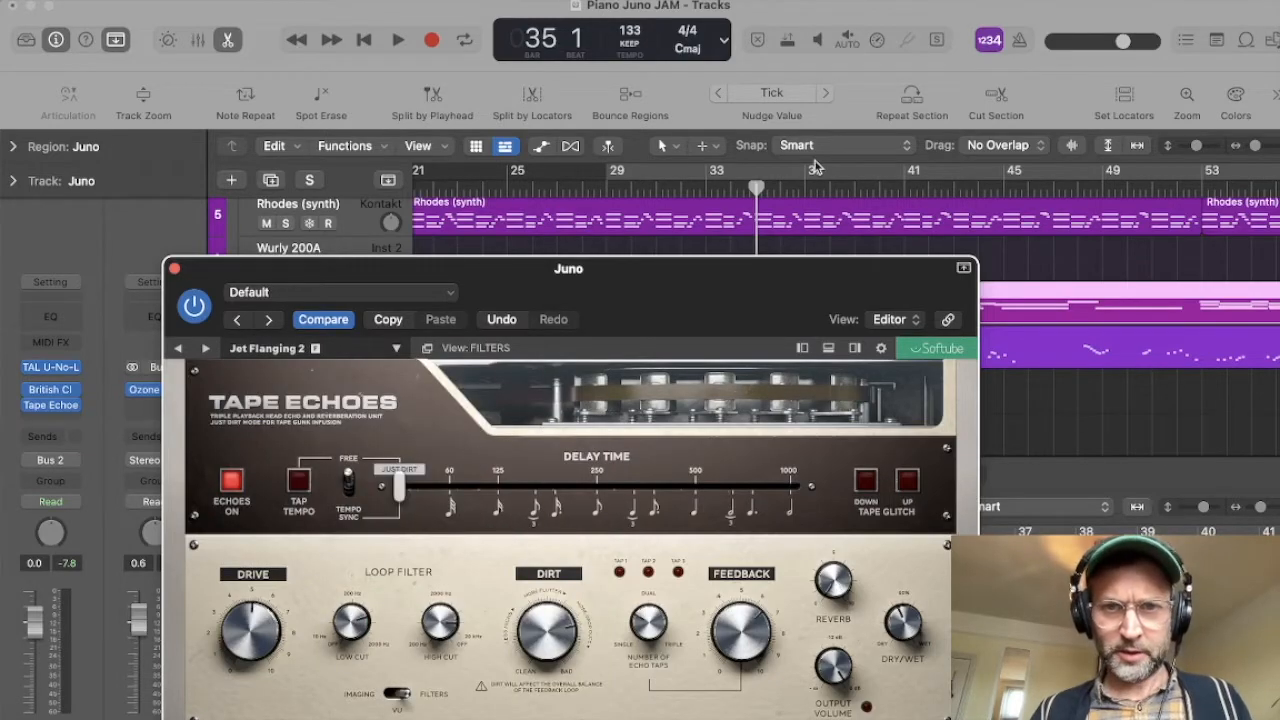
Step: Solo the Juno track and play it with the Jet Flanging 2 preset from bar 33
drag(660, 277, 795, 386)
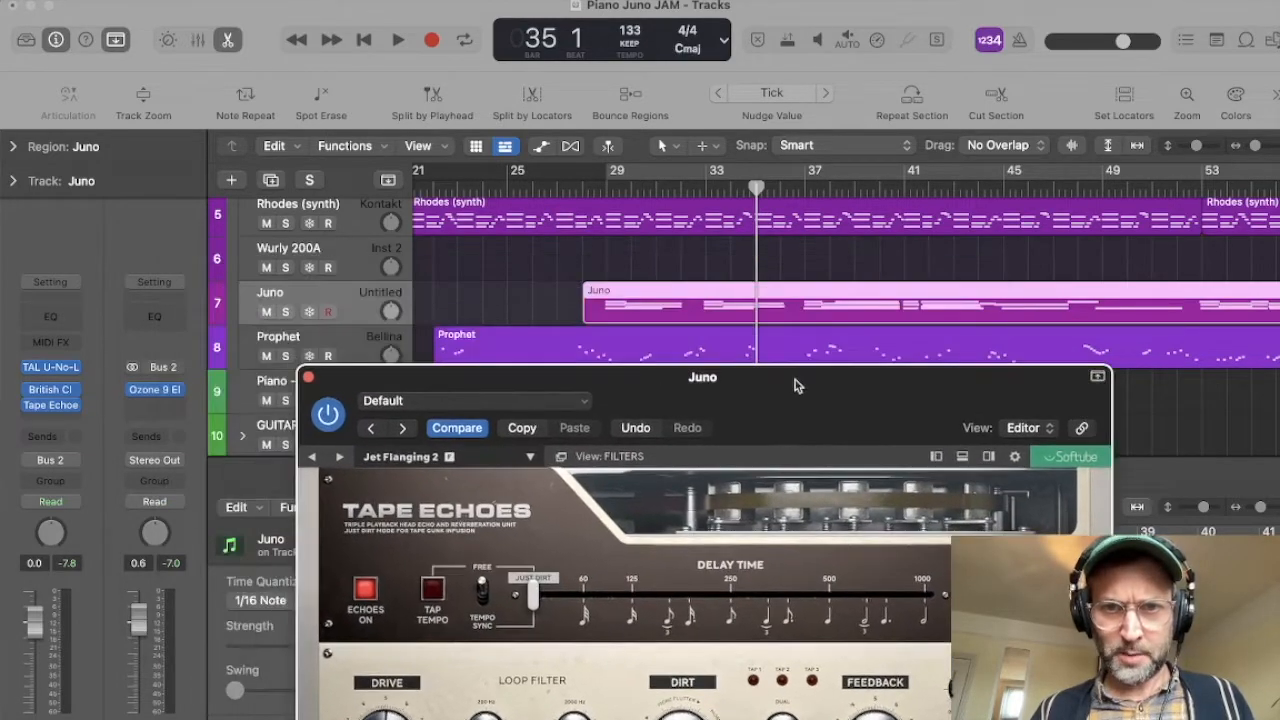
double_click(703, 190)
click(285, 312)
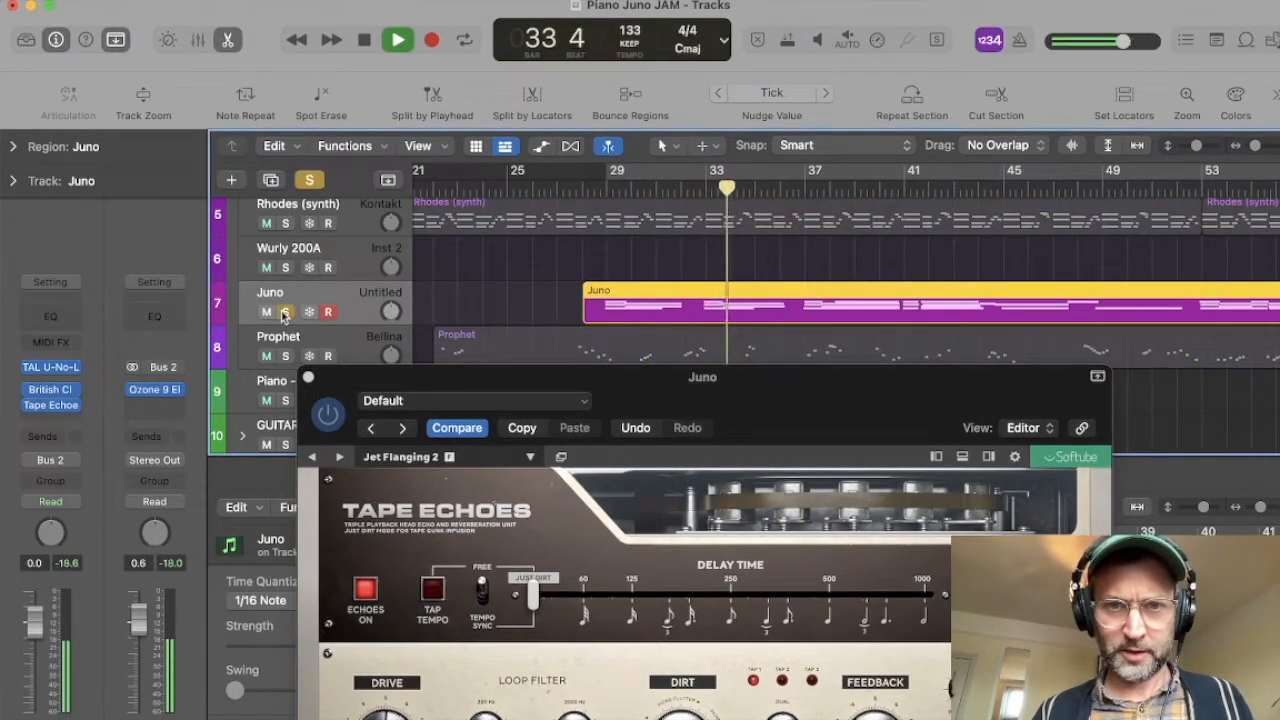
drag(617, 393, 475, 247)
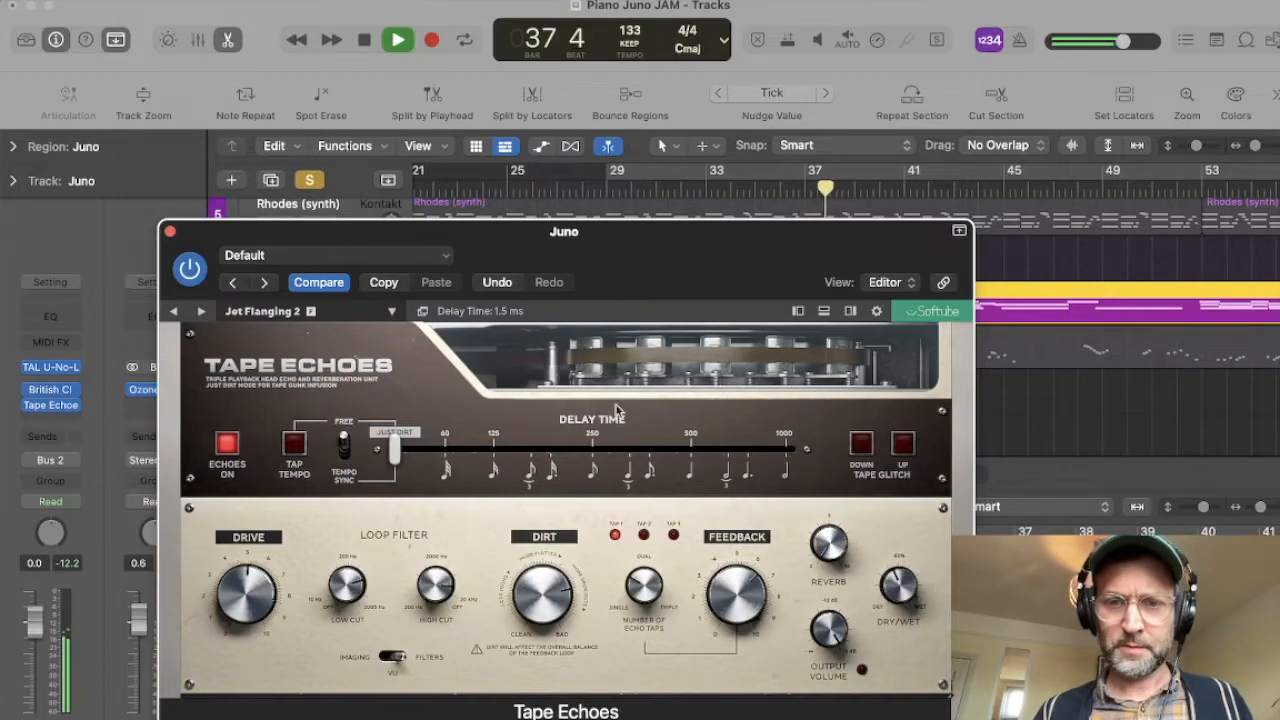
key(space)
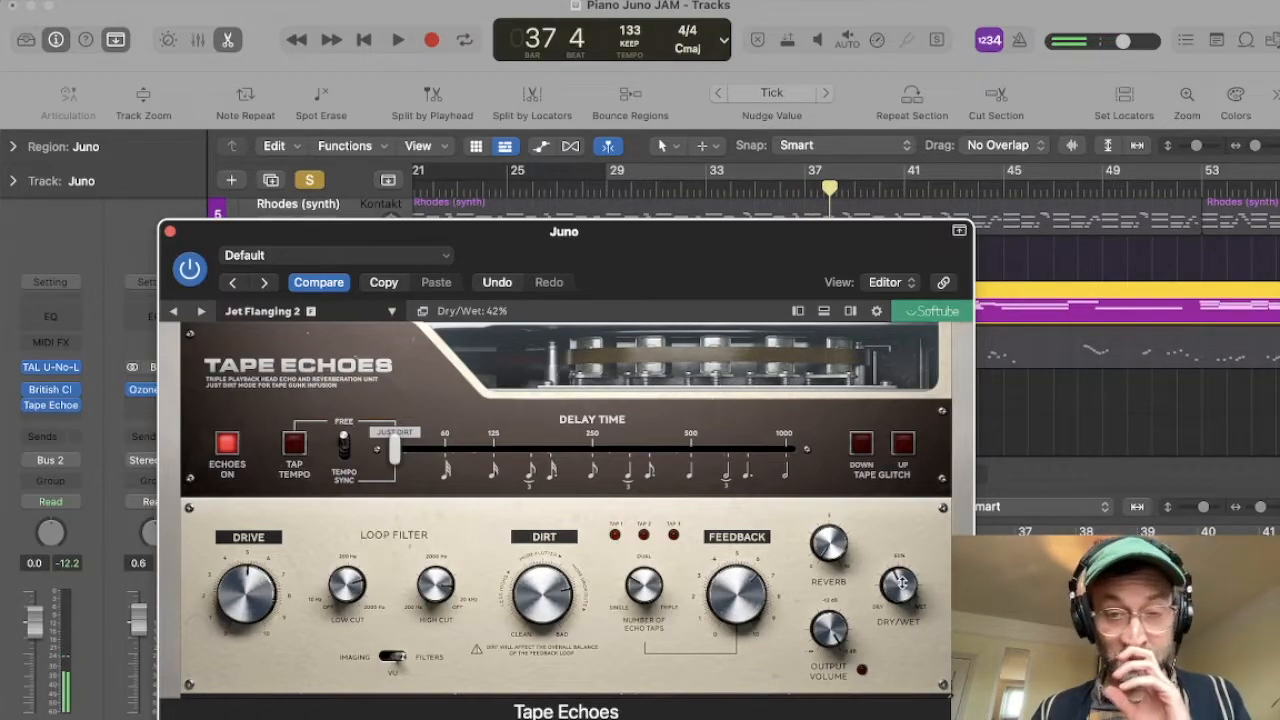
Step: Play the soloed Juno from bar 29 with Tape Echoes' Dry/Wet set fully wet, and reduce Dry/Wet to about 34% during playback
drag(900, 582, 912, 460)
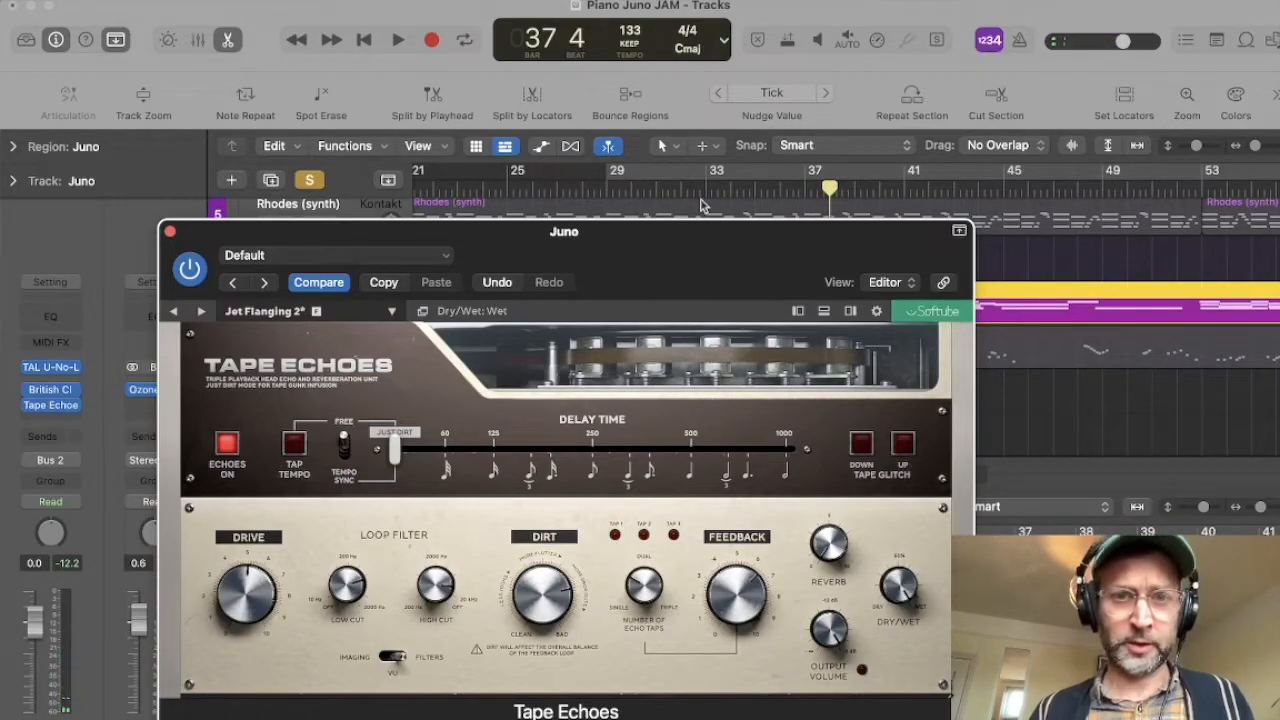
click(605, 188)
key(space)
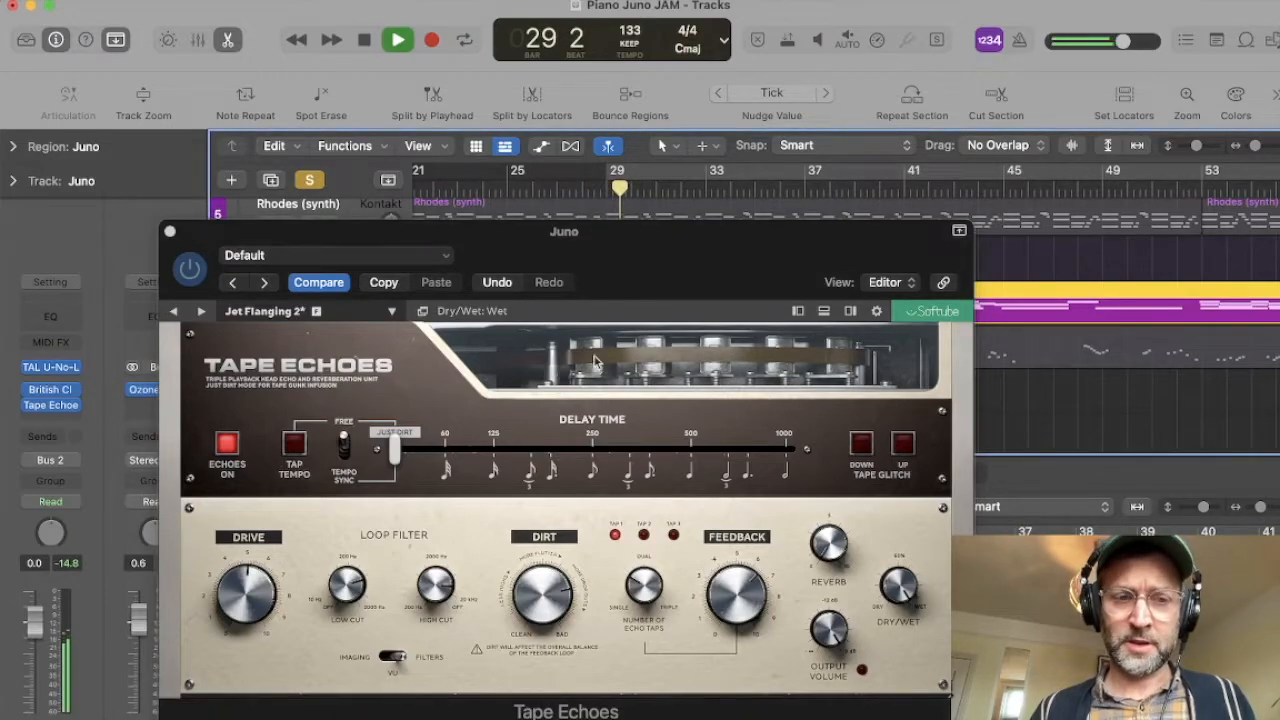
drag(680, 238, 818, 281)
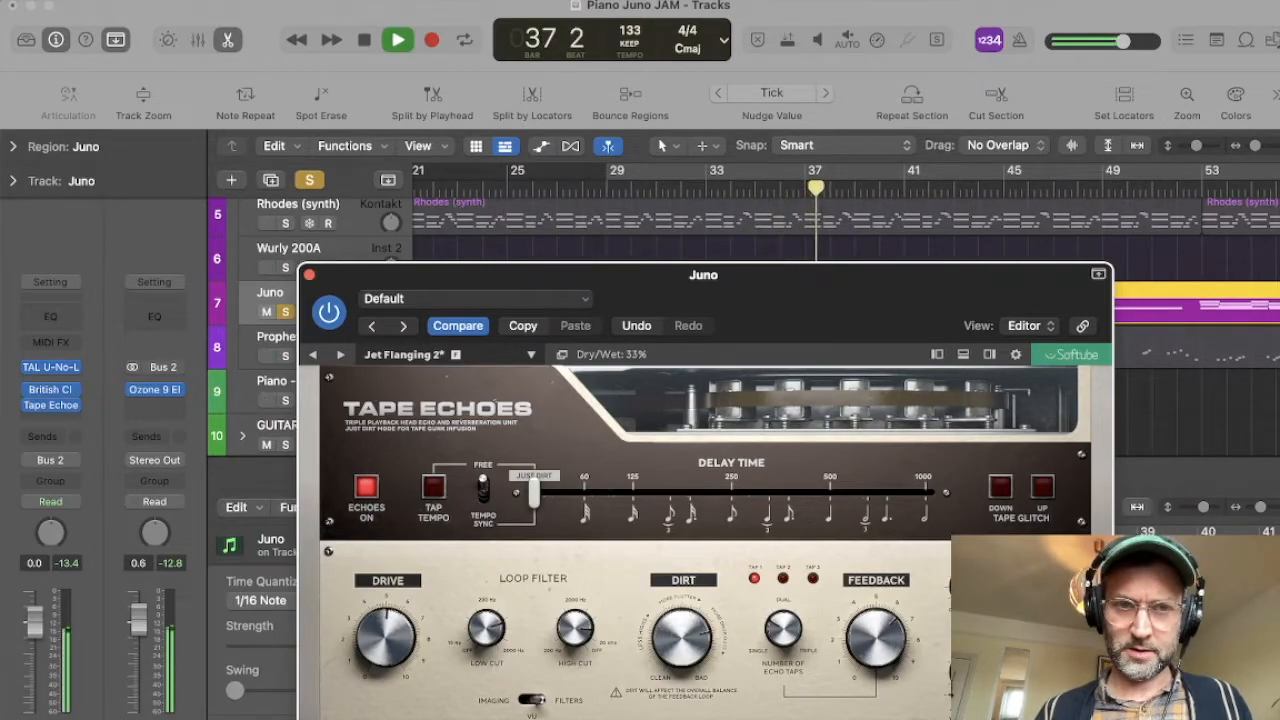
key(space)
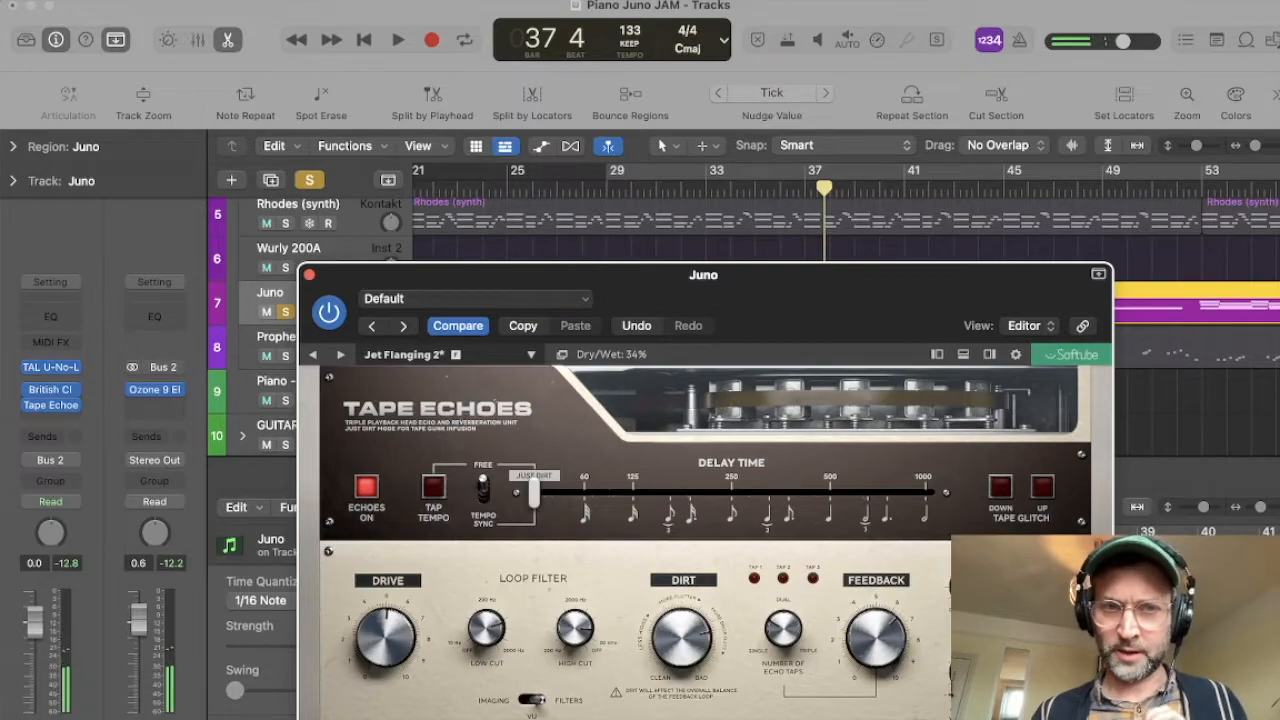
Step: Load the Lo-Fi Machine 3 preset in Tape Echoes and play it in the mix from bar 29 with Juno unsoloed
click(308, 275)
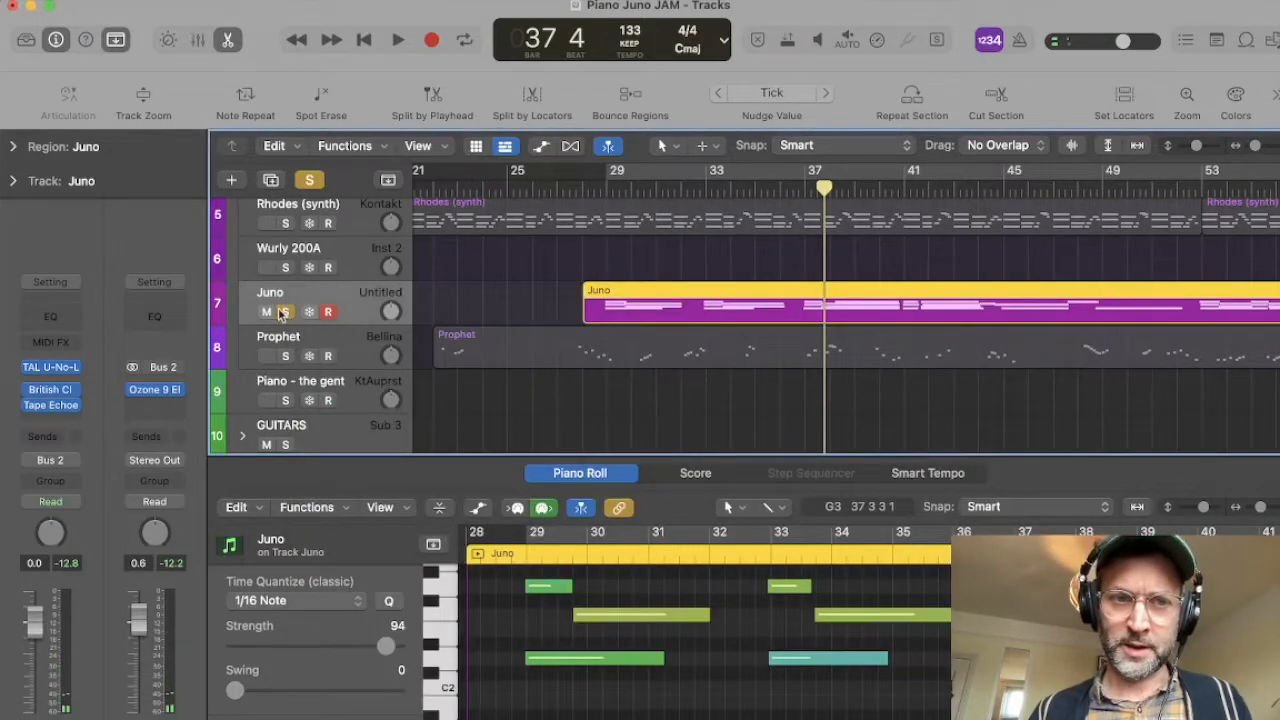
click(605, 187)
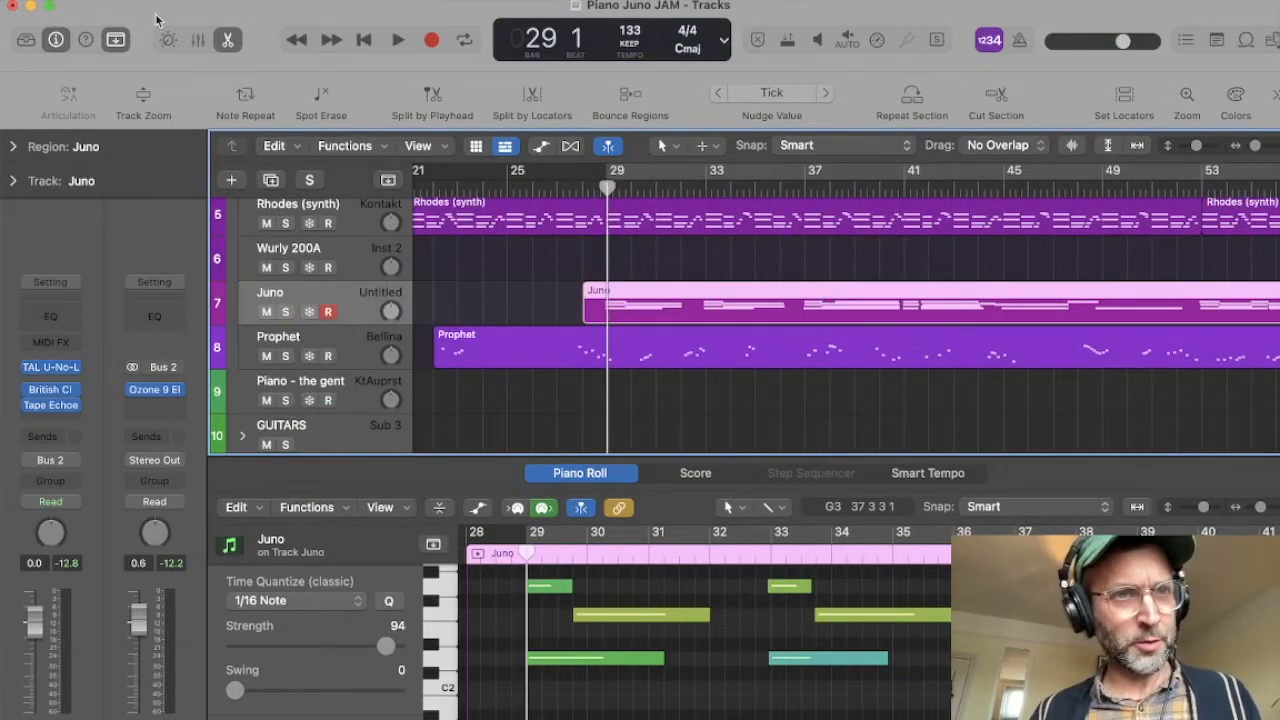
key(v)
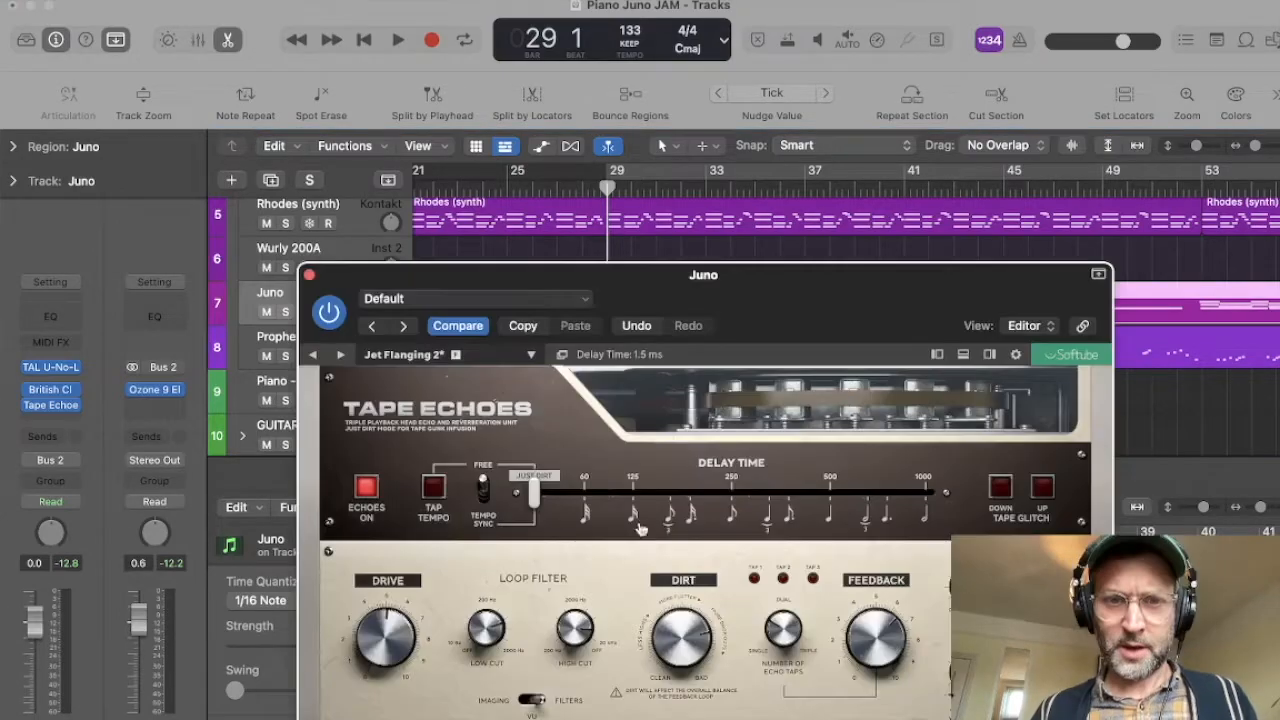
click(414, 358)
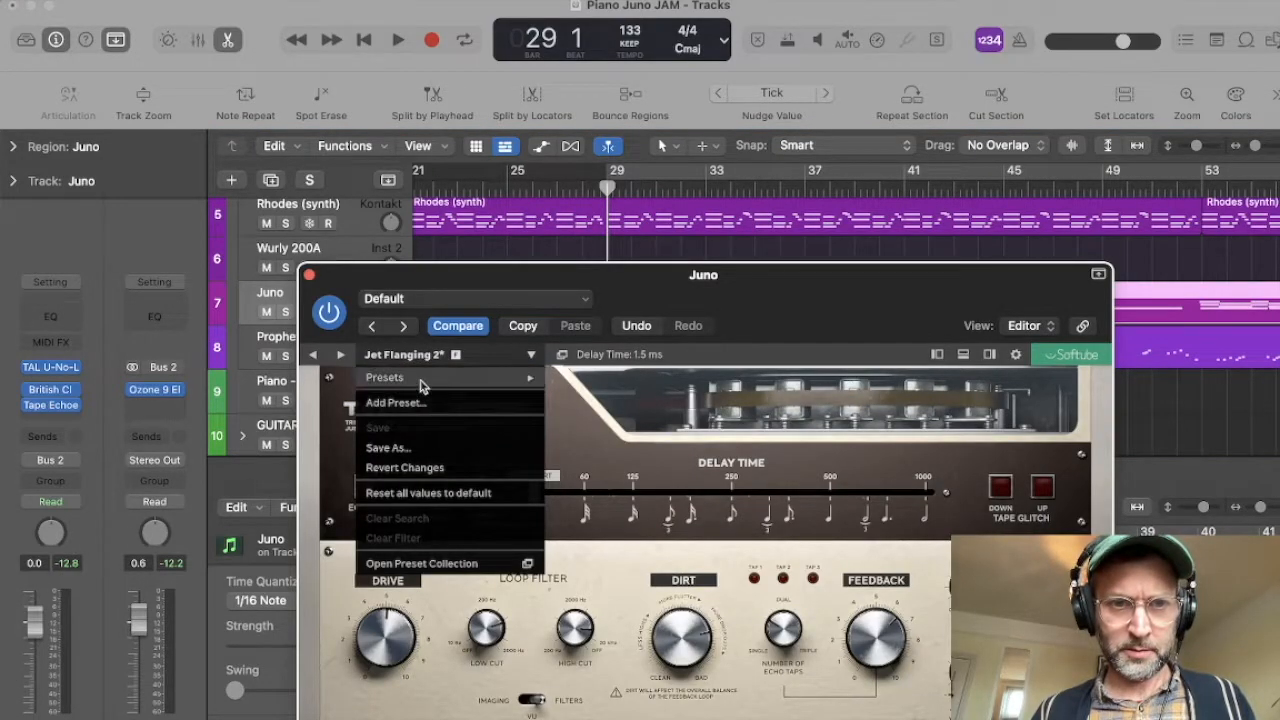
mouse_move(430, 378)
scroll(657, 451, down, 5)
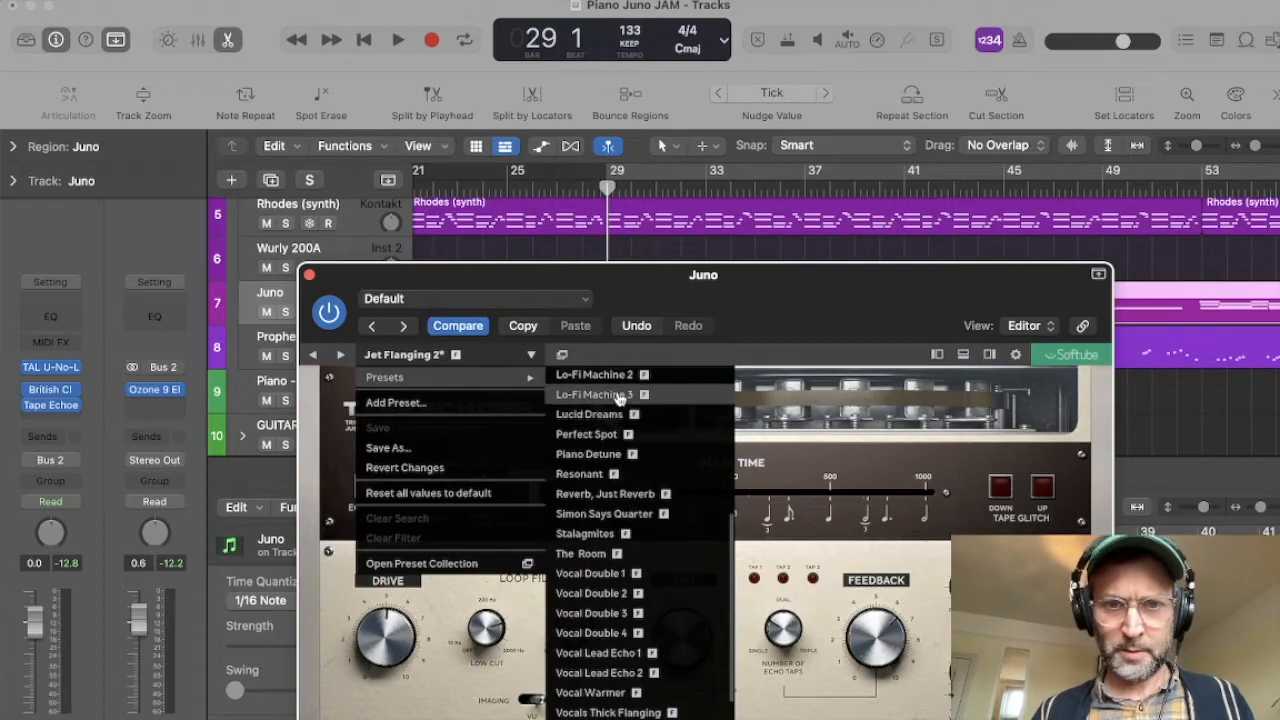
click(620, 396)
key(space)
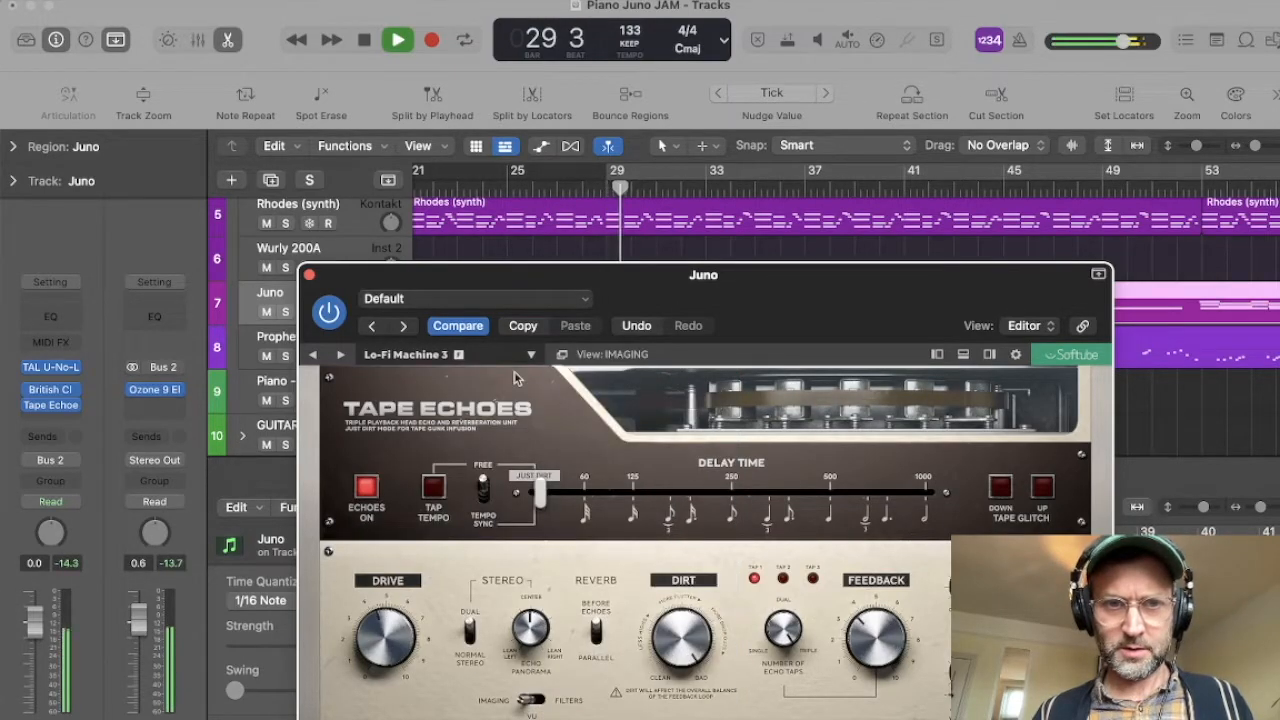
Step: Solo the Juno track and try the Dirt control during playback, setting Drive to about 4.4
click(285, 311)
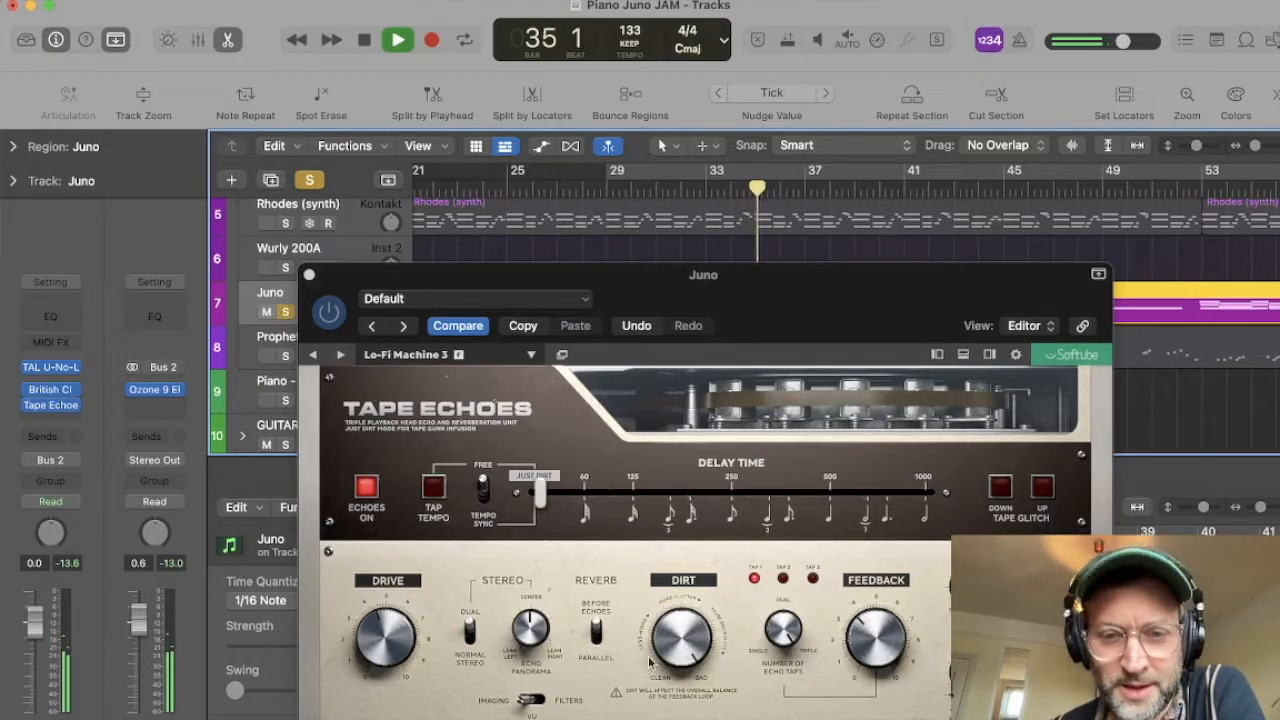
click(686, 630)
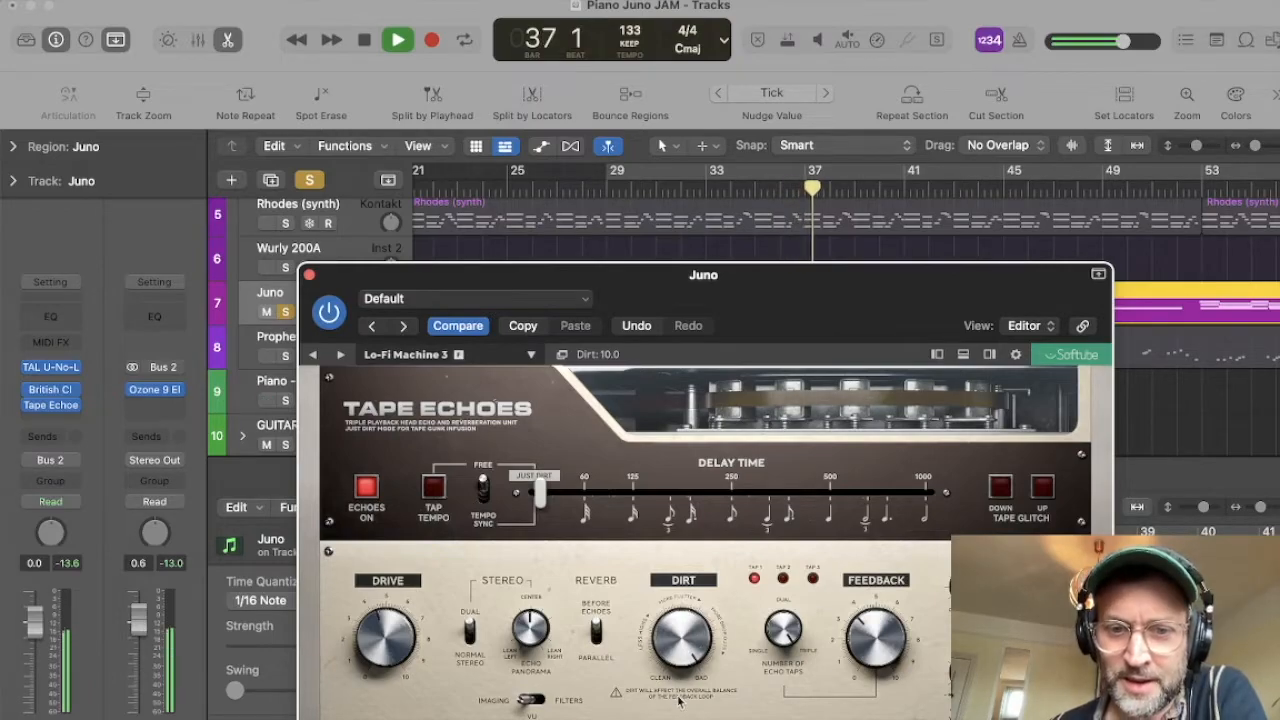
drag(674, 647, 716, 573)
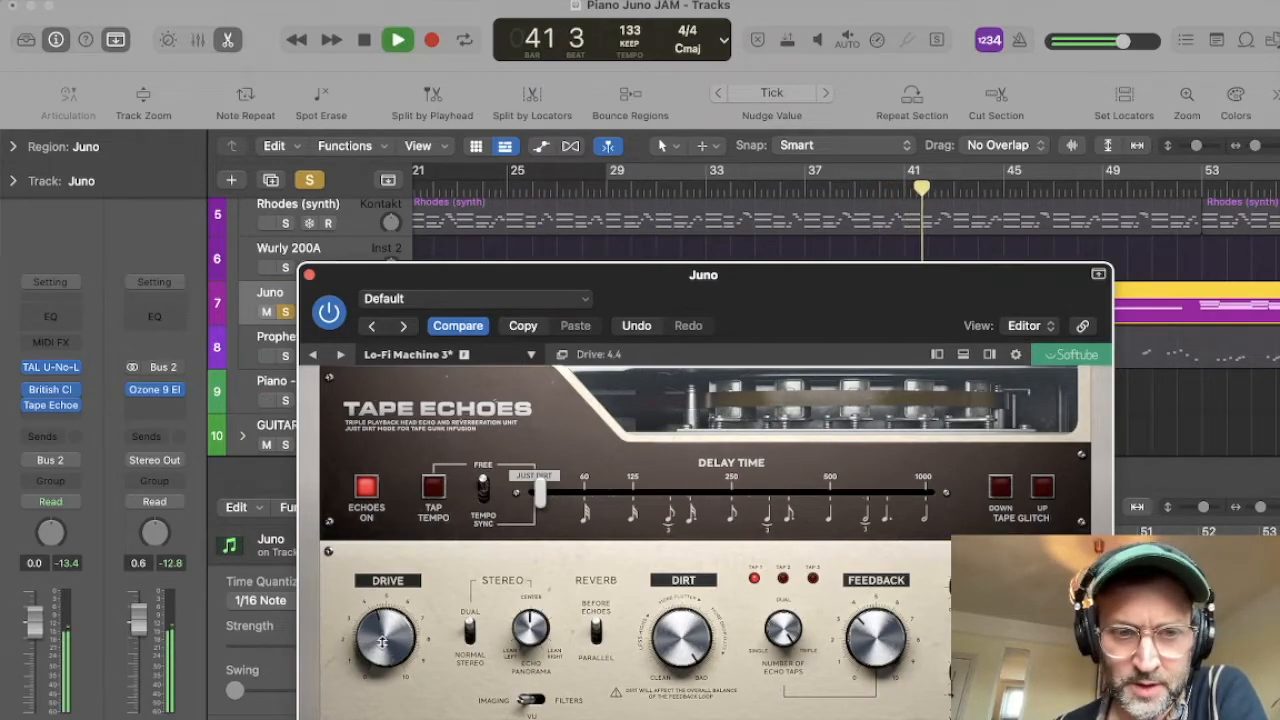
key(space)
Step: Unsolo Juno and, while the mix plays, raise the loop filter's low cut and set Drive to about 5.6
click(287, 313)
key(space)
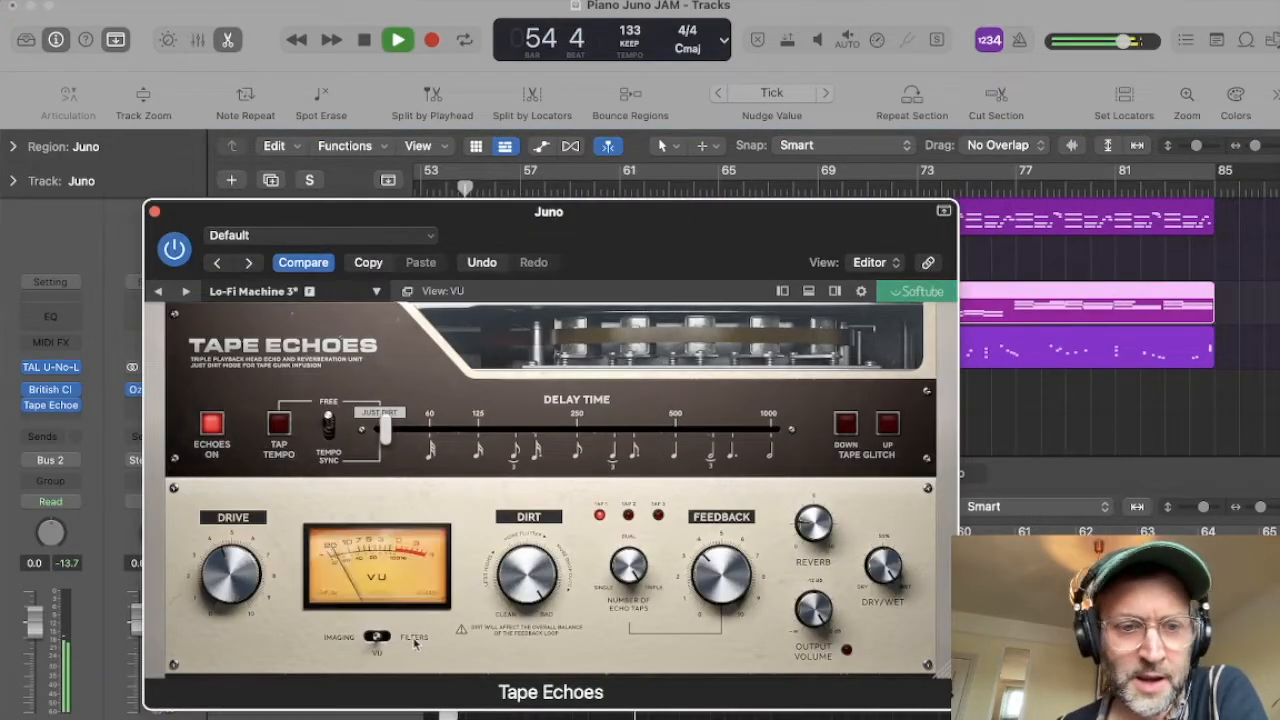
click(383, 636)
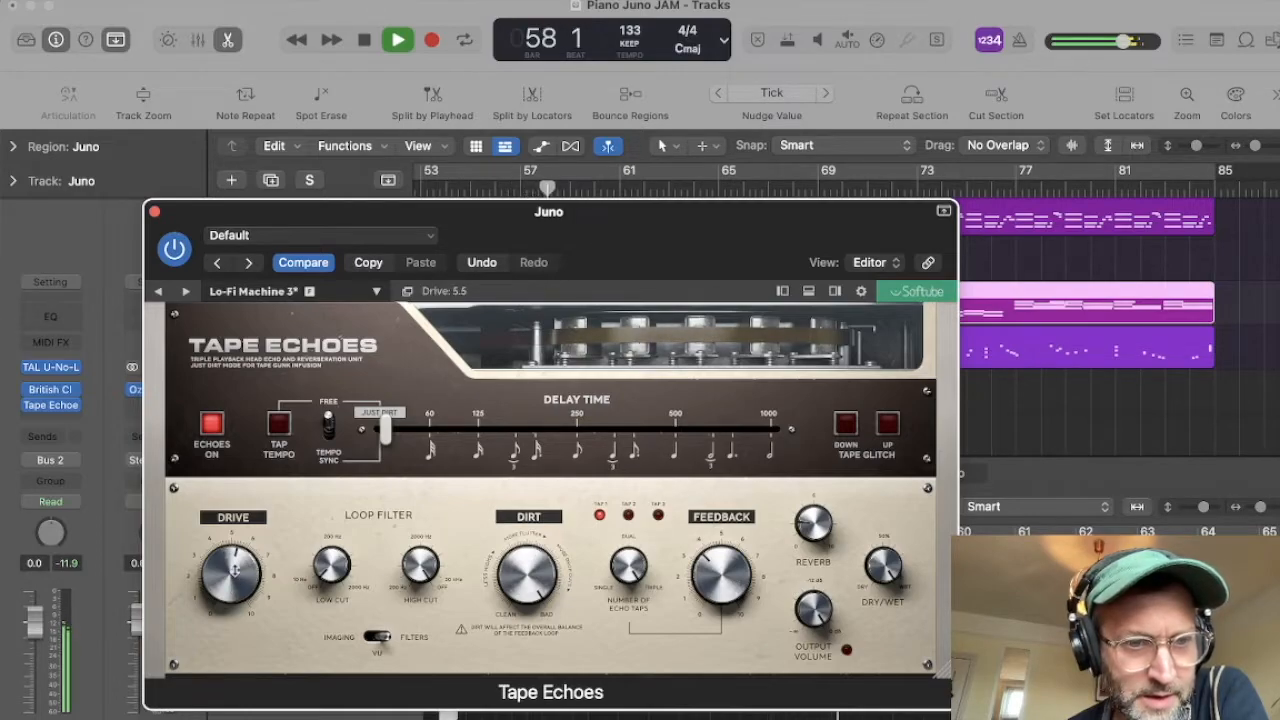
drag(352, 570, 330, 495)
drag(335, 556, 333, 540)
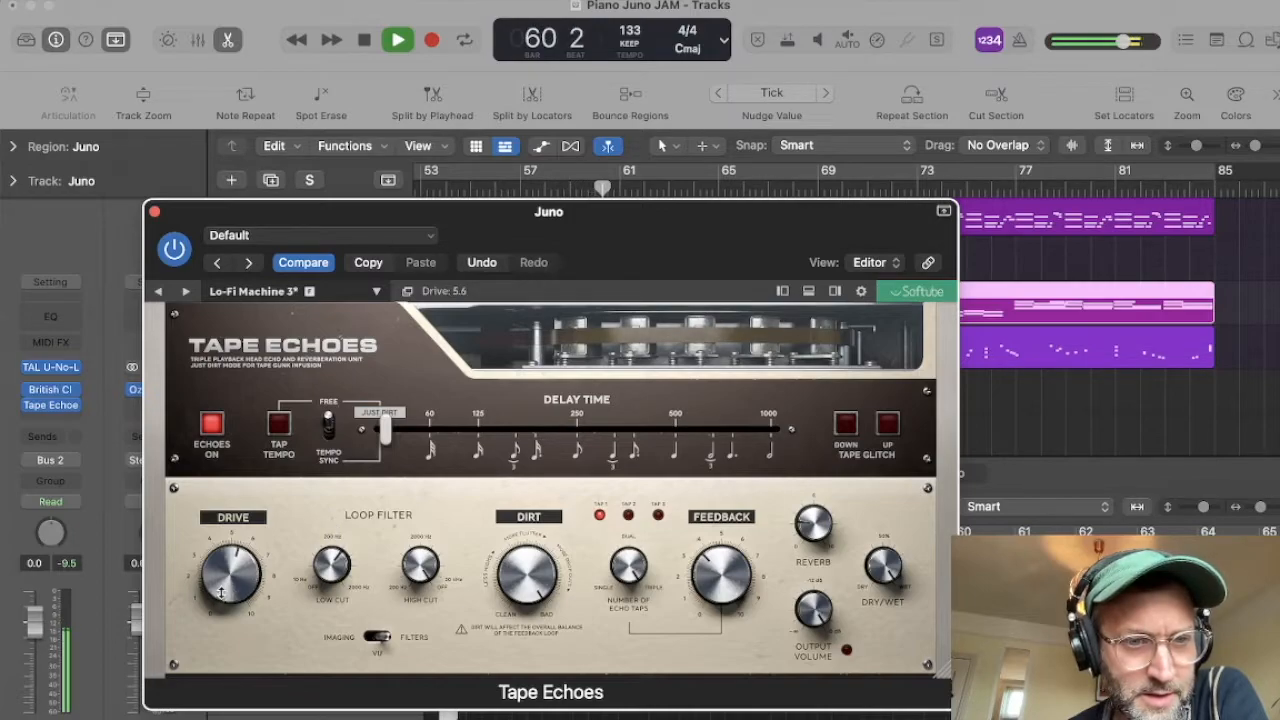
key(space)
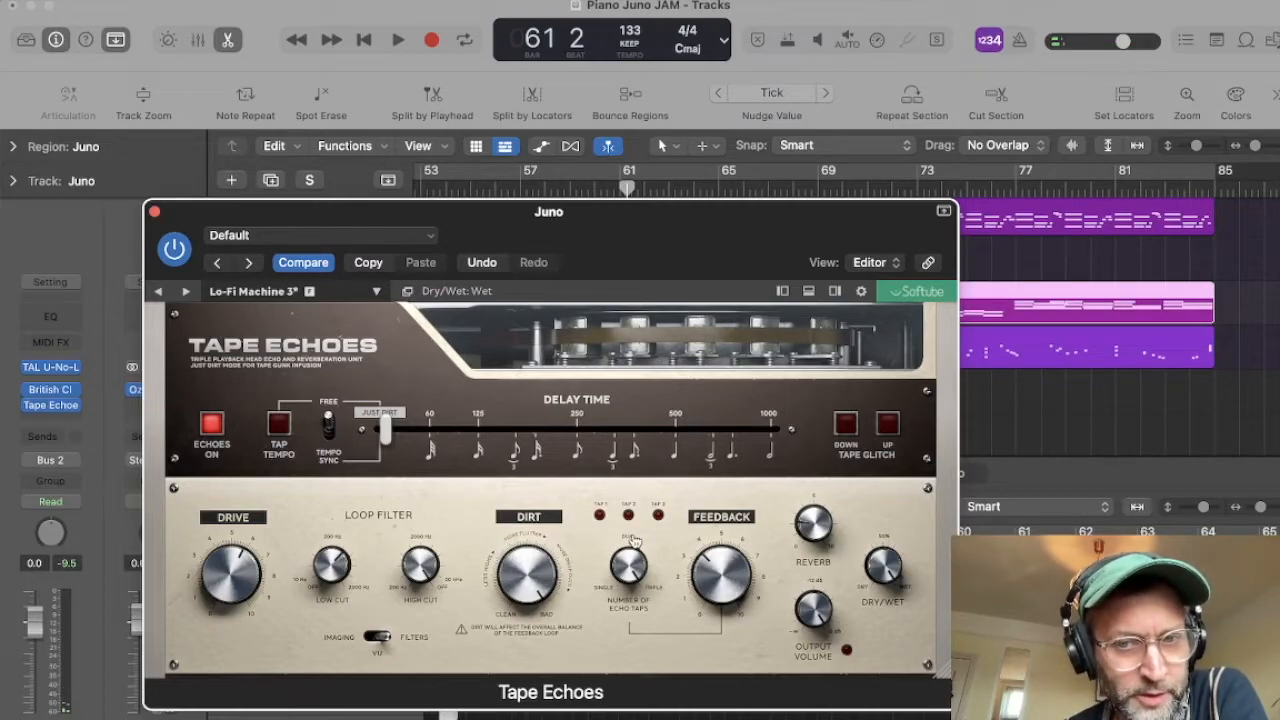
Step: Load the Widener Mojo 2 preset in Tape Echoes and set Dry/Wet to 49% while the mix plays
click(240, 291)
scroll(447, 560, down, 3)
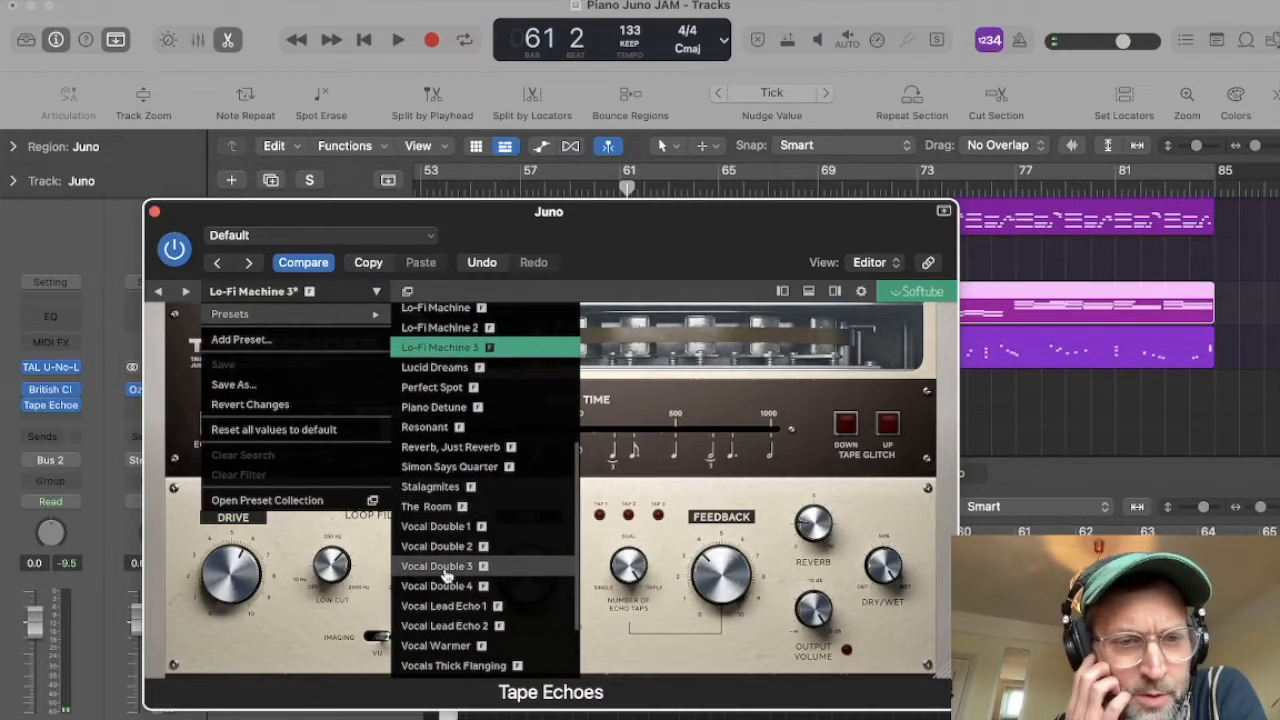
scroll(447, 572, down, 3)
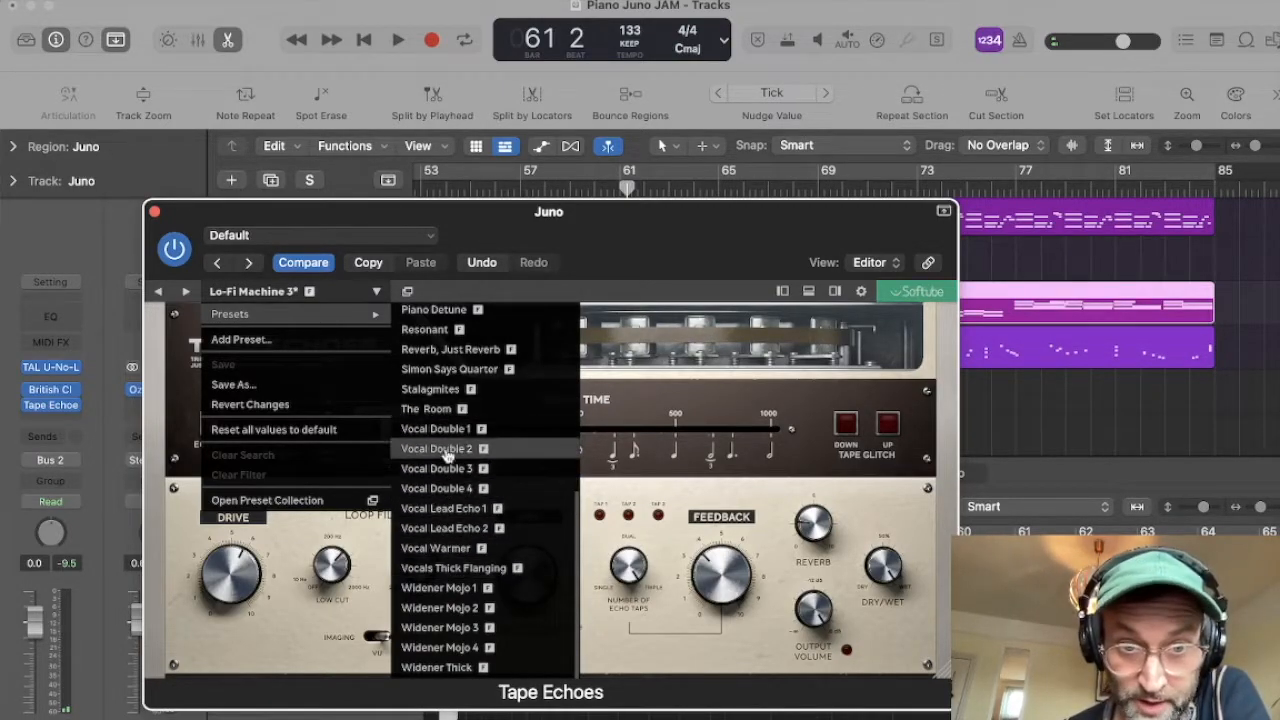
click(439, 607)
key(space)
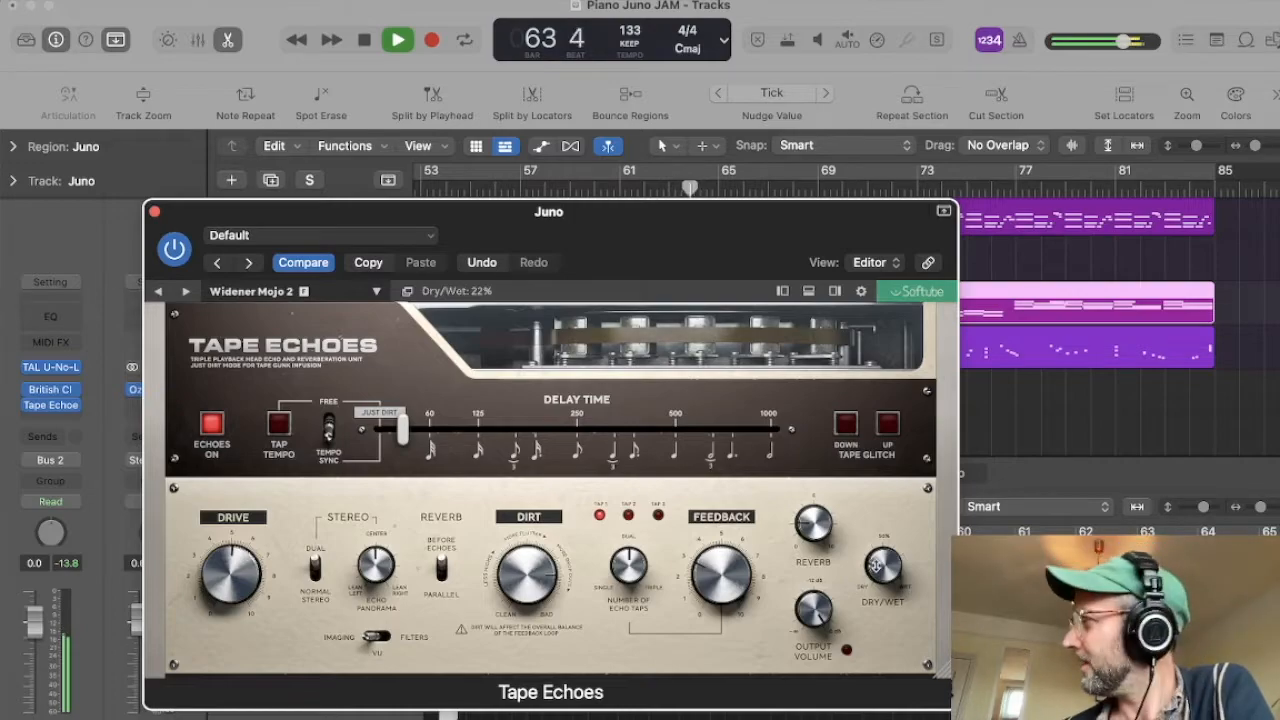
drag(888, 563, 888, 511)
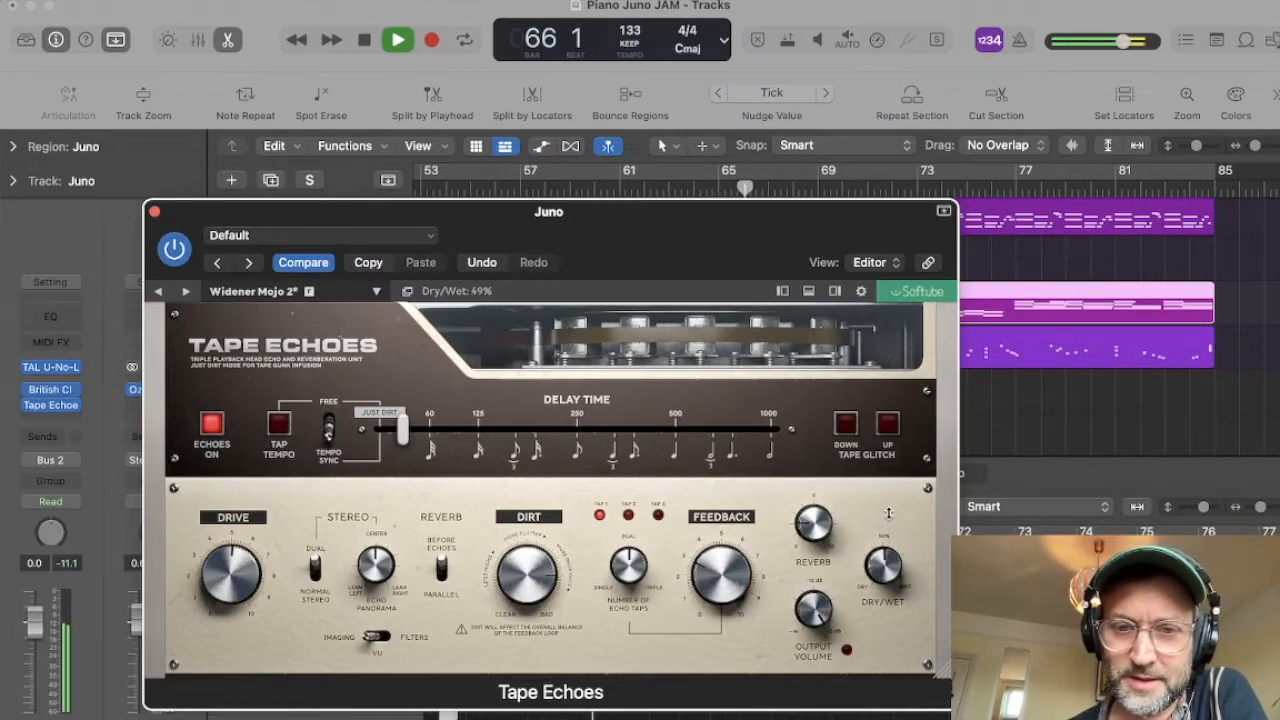
key(space)
Step: Close the Tape Echoes window and play the mix from bar 52 with the Juno track unsoloed
click(154, 211)
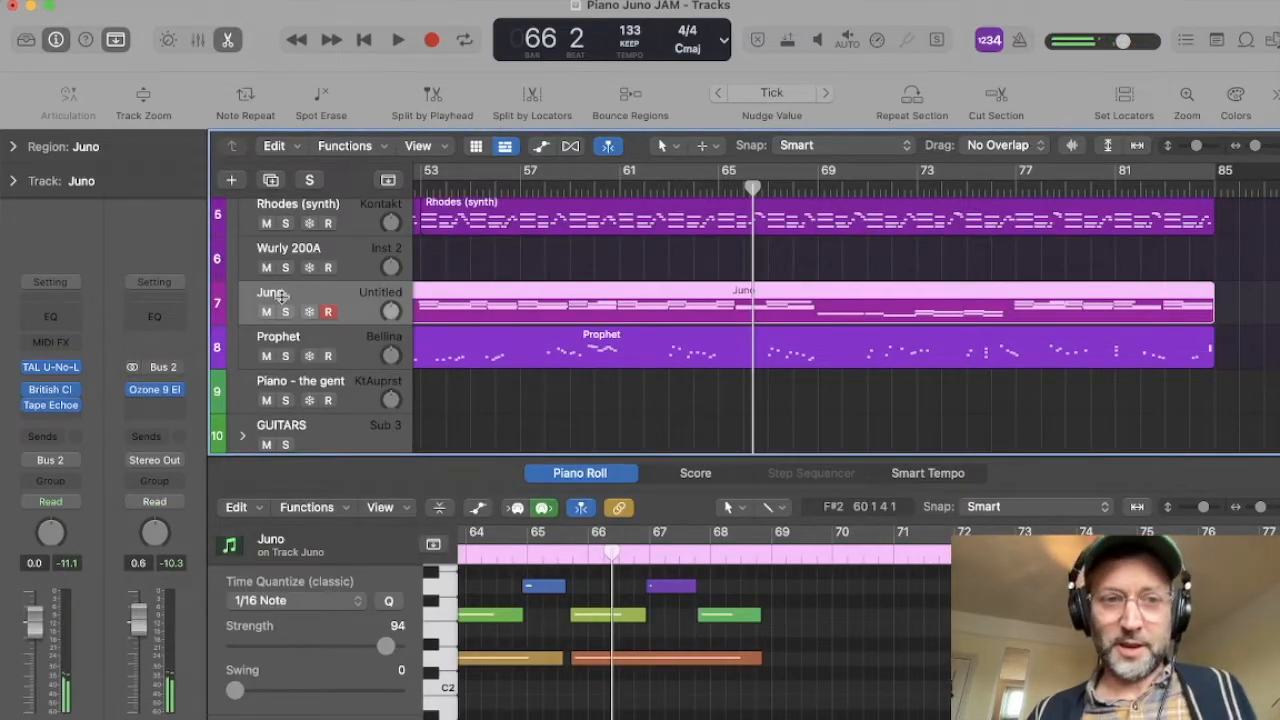
click(285, 312)
scroll(500, 300, left, 2)
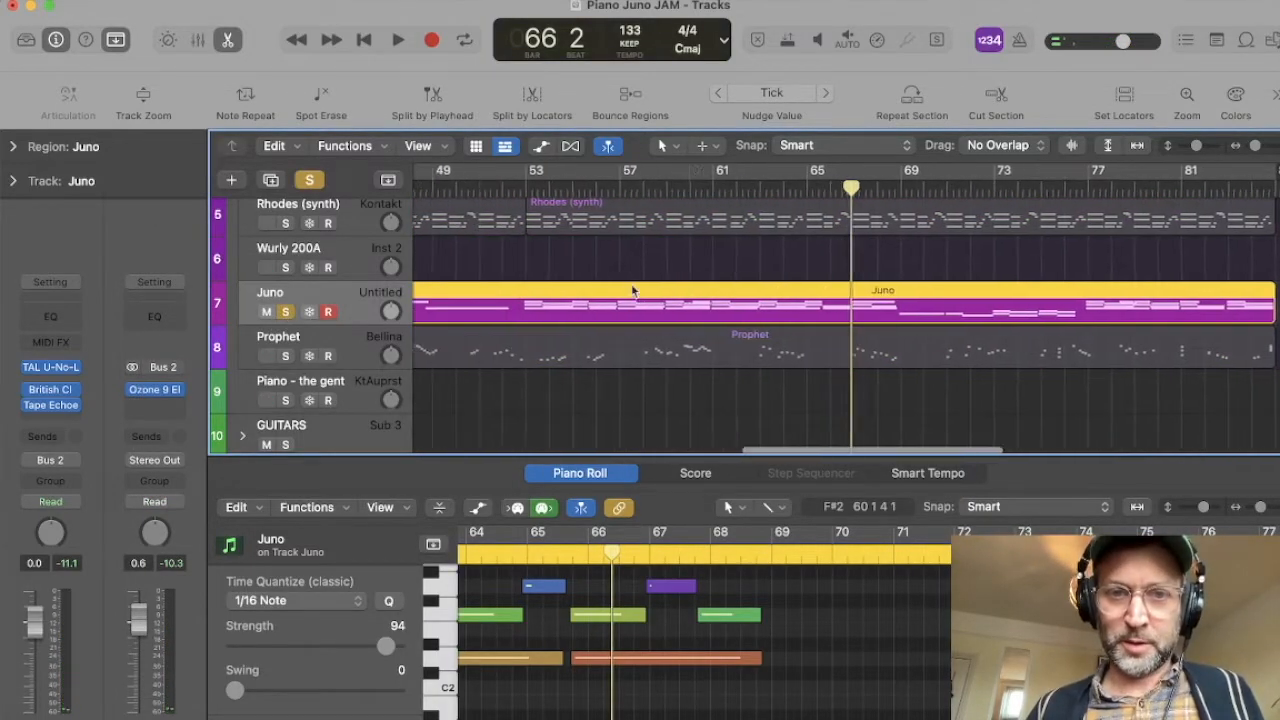
click(527, 192)
click(522, 190)
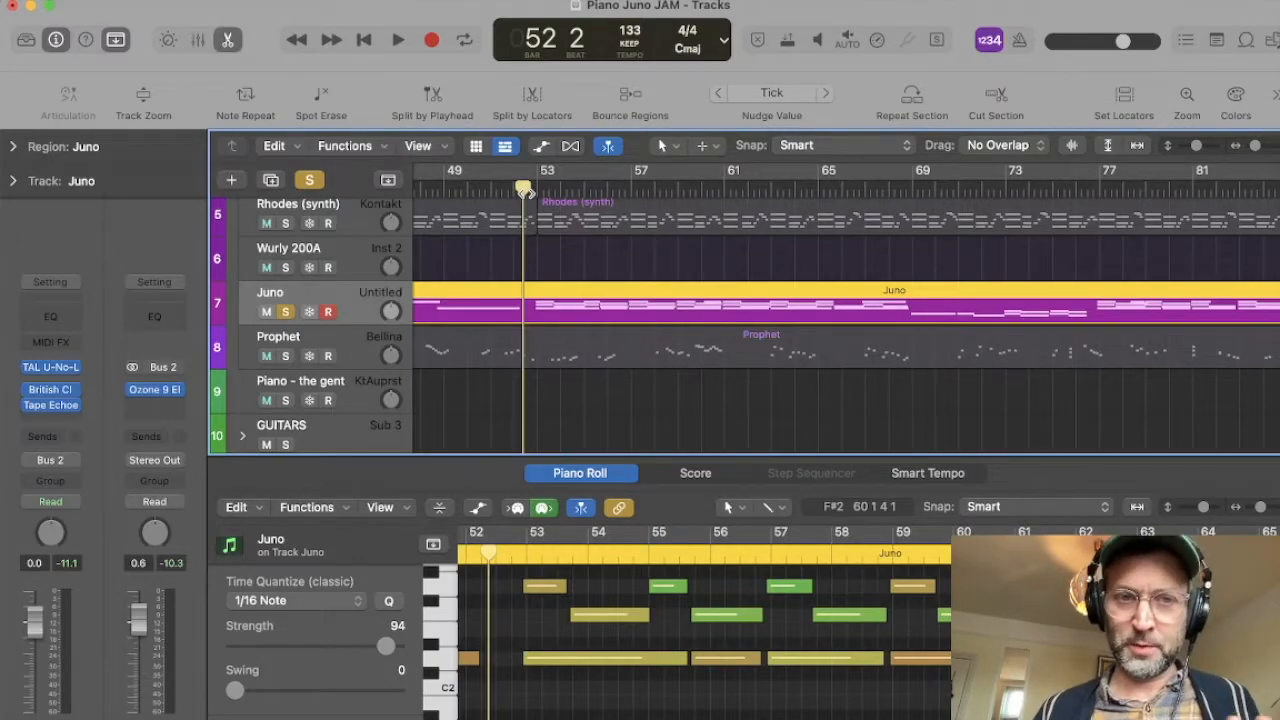
click(285, 312)
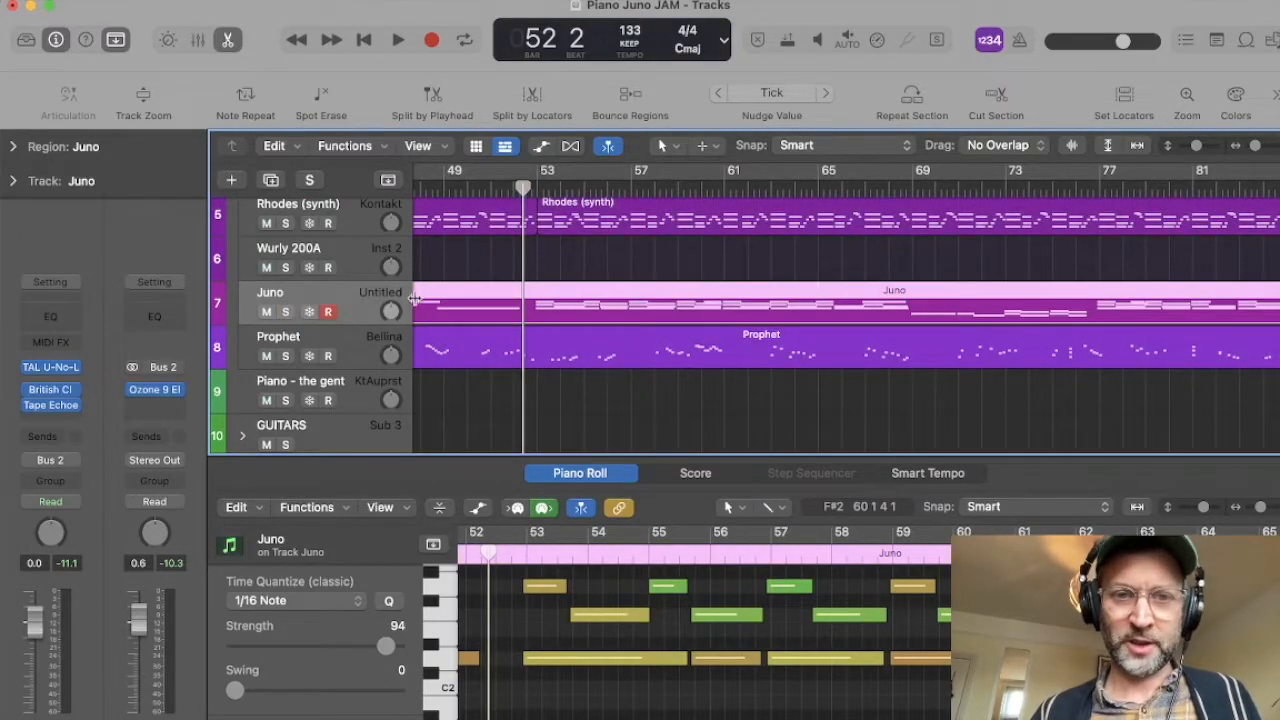
key(space)
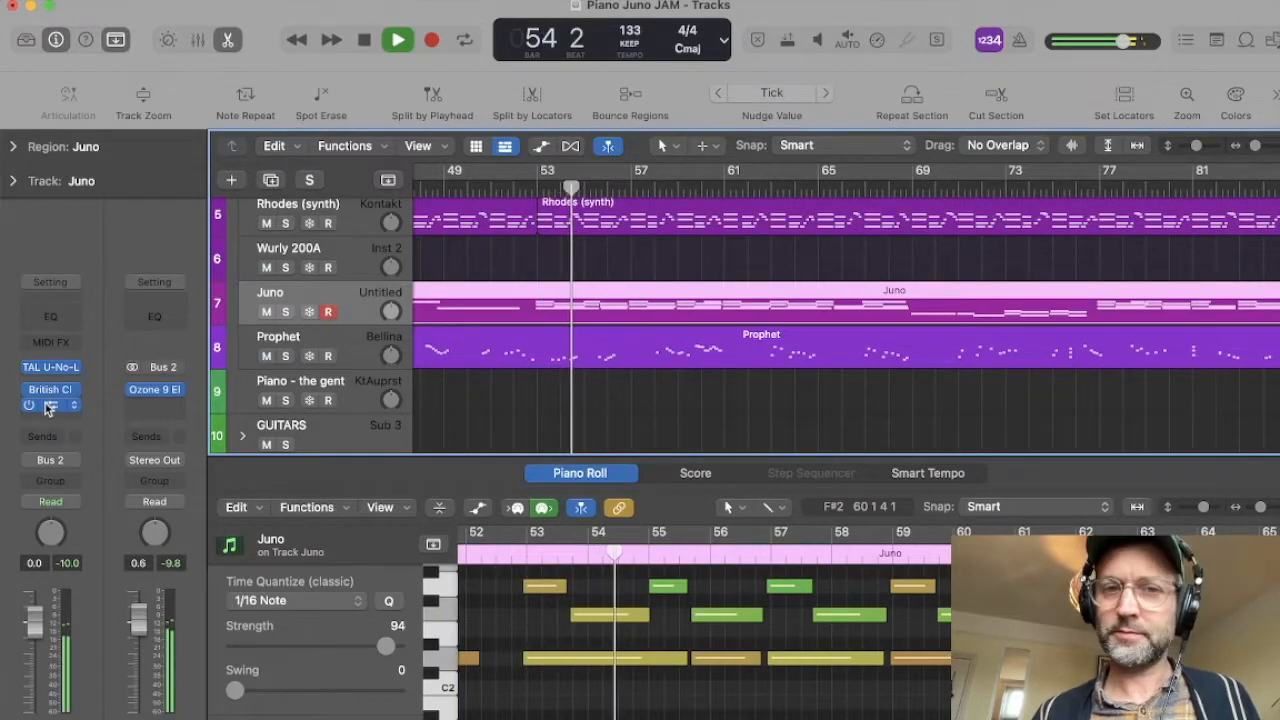
Step: Mute the Prophet track, lower the Juno track's volume to -3.8 dB, and return the playhead to bar 53
scroll(474, 336, up, 1)
scroll(474, 336, up, 1)
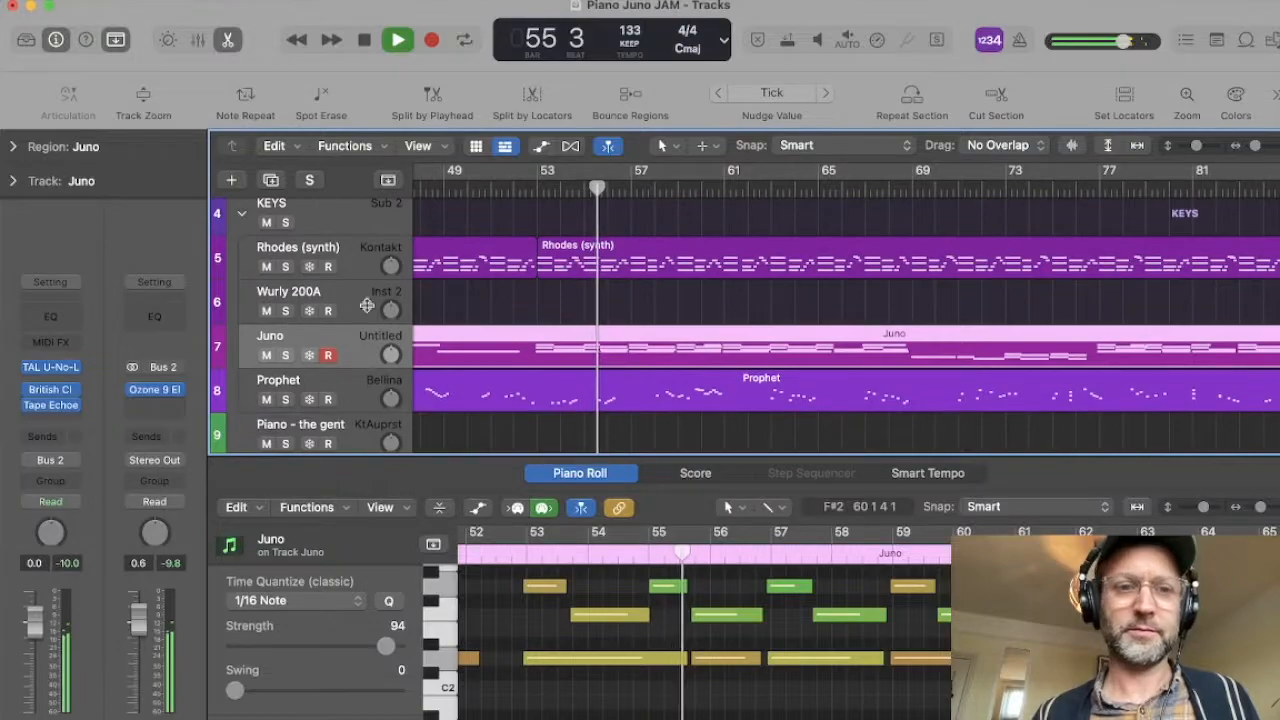
click(266, 399)
click(343, 248)
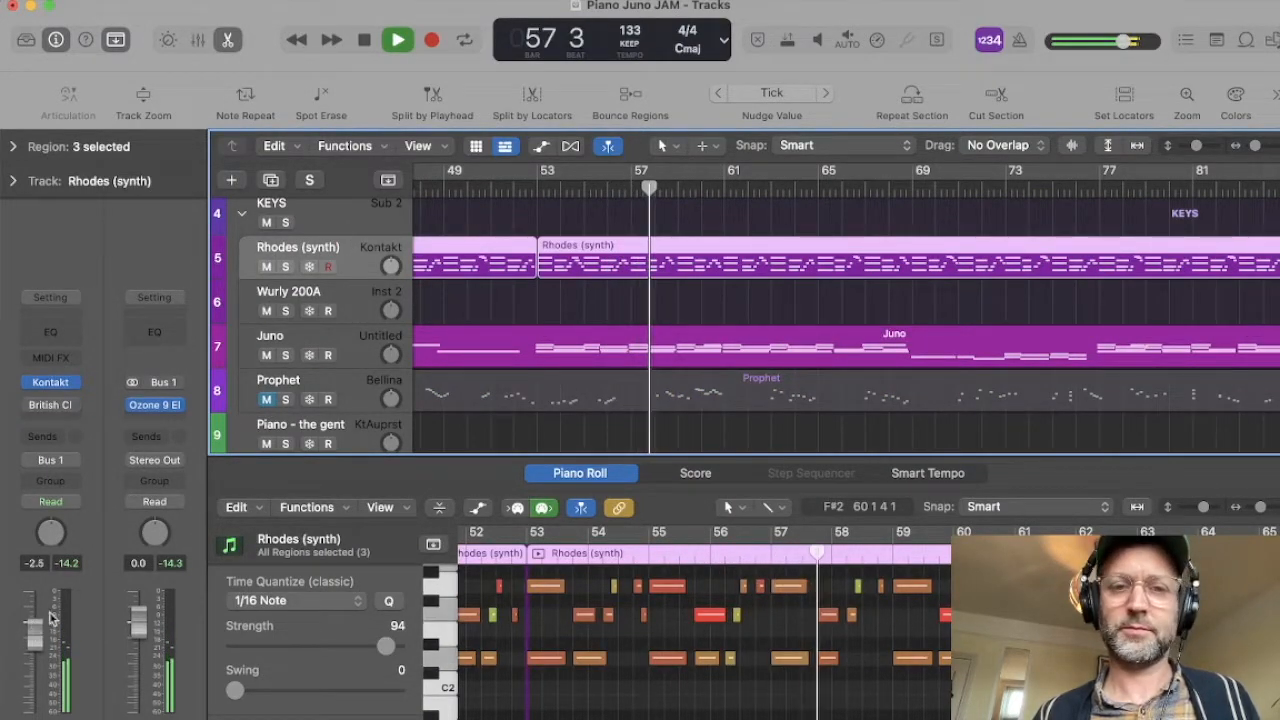
click(345, 343)
key(space)
click(537, 186)
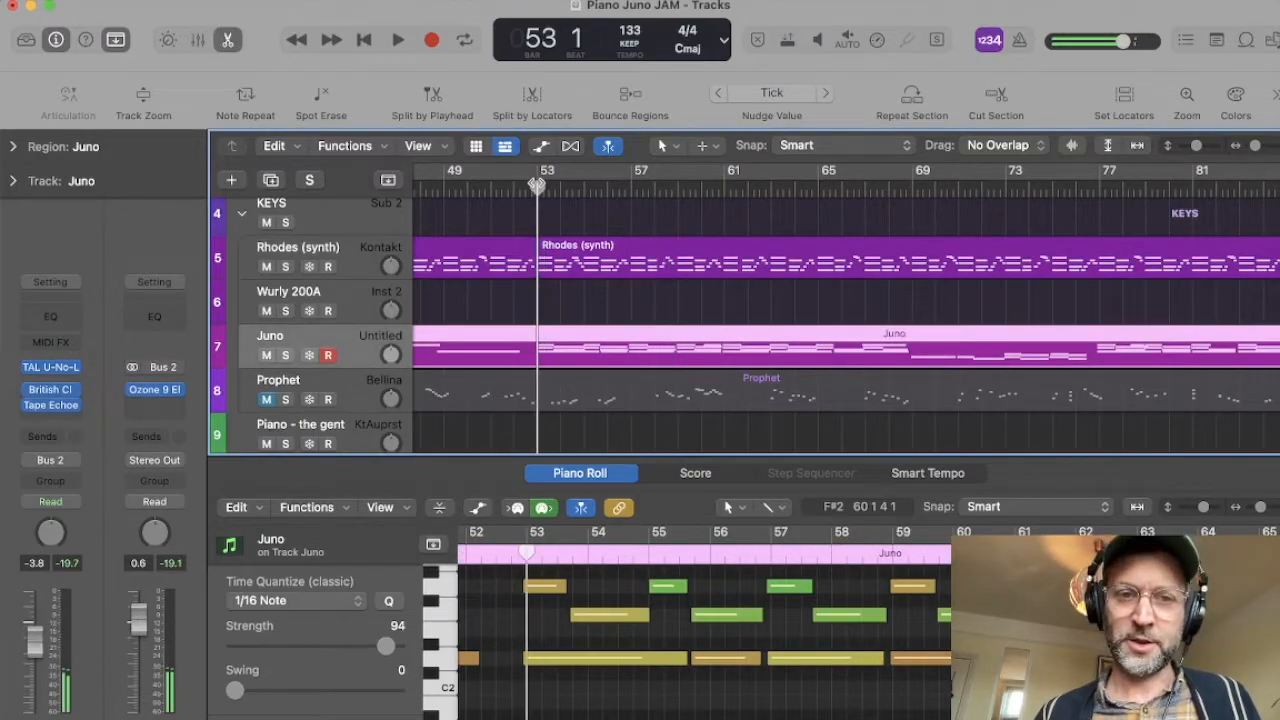